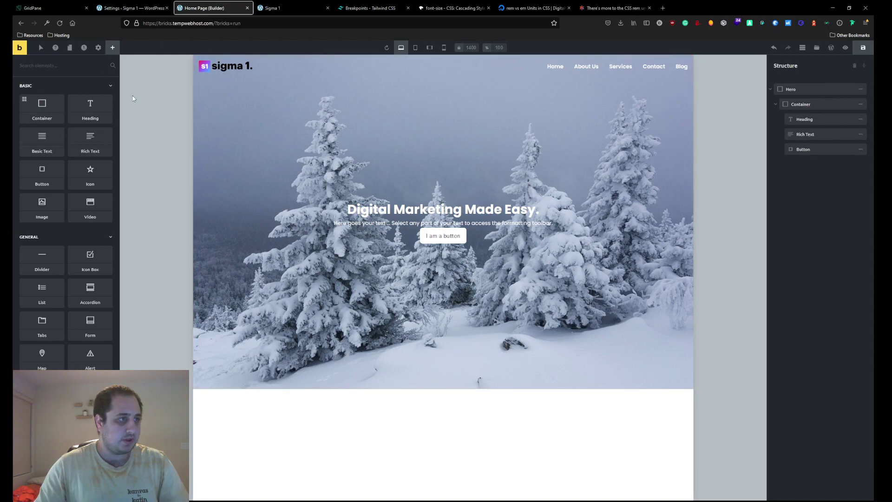
# Add a container below the hero section and assign it a new global class named general-container.
pyautogui.click(44, 108)
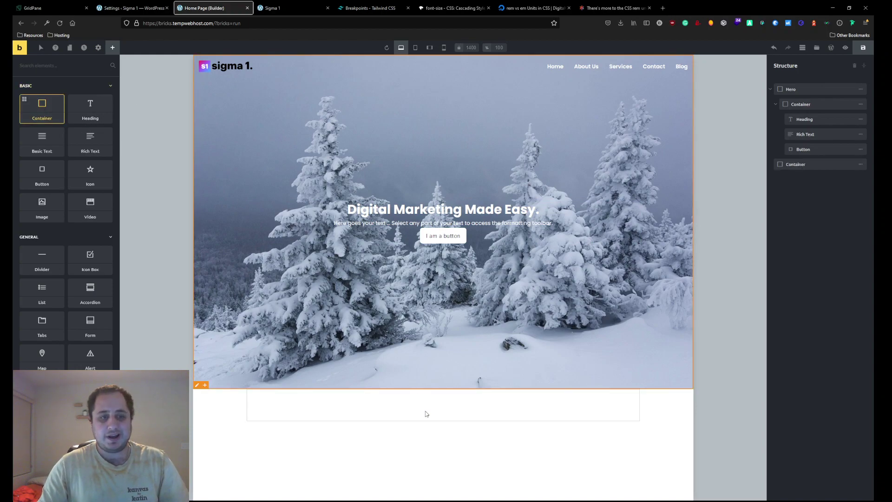
pyautogui.click(457, 411)
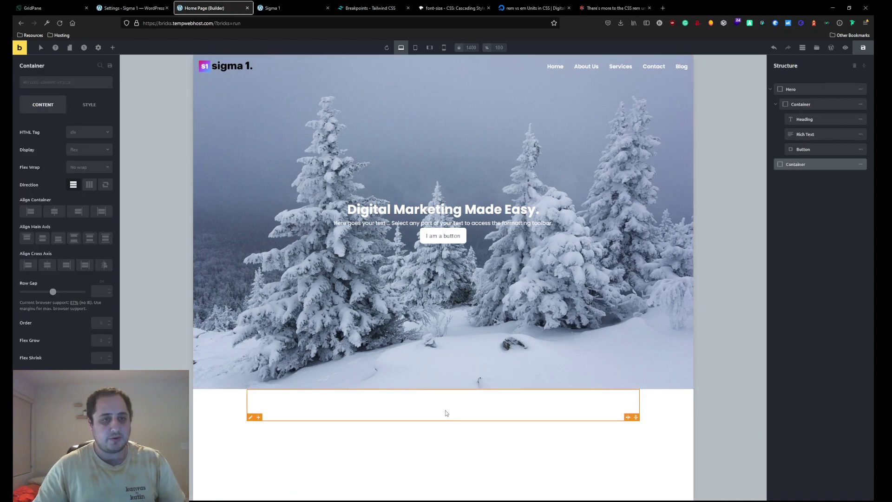
pyautogui.click(76, 83)
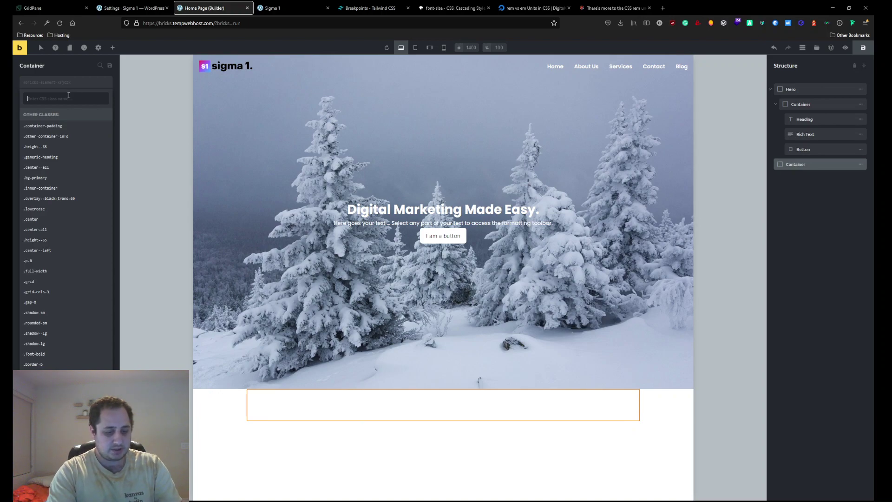
pyautogui.write('general-container')
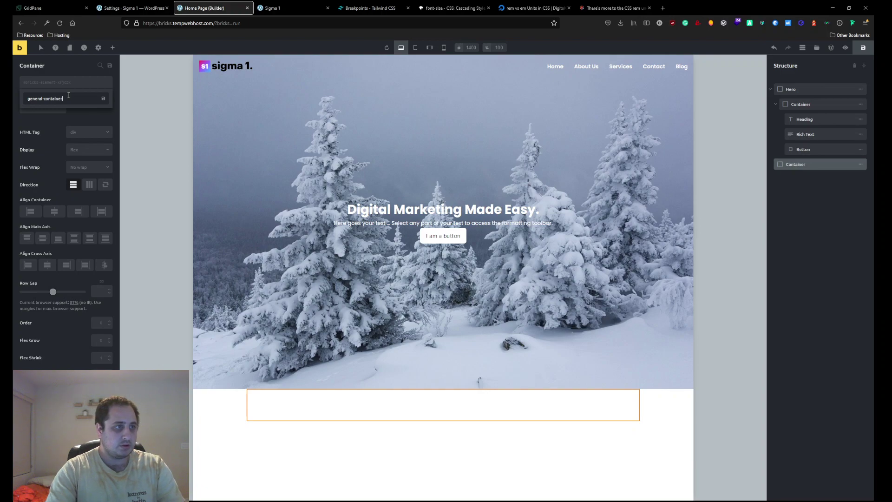
pyautogui.press('Return')
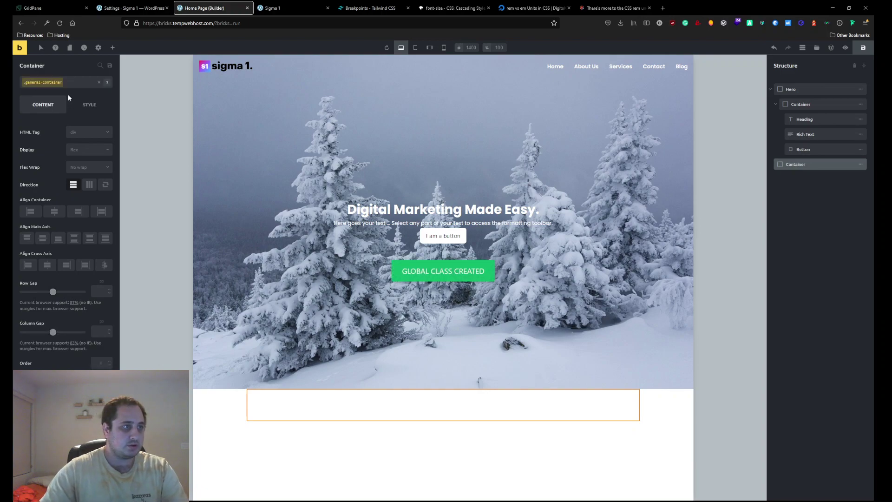
# Set the general-container class's width to 100% and its height to 65vh.
pyautogui.click(90, 107)
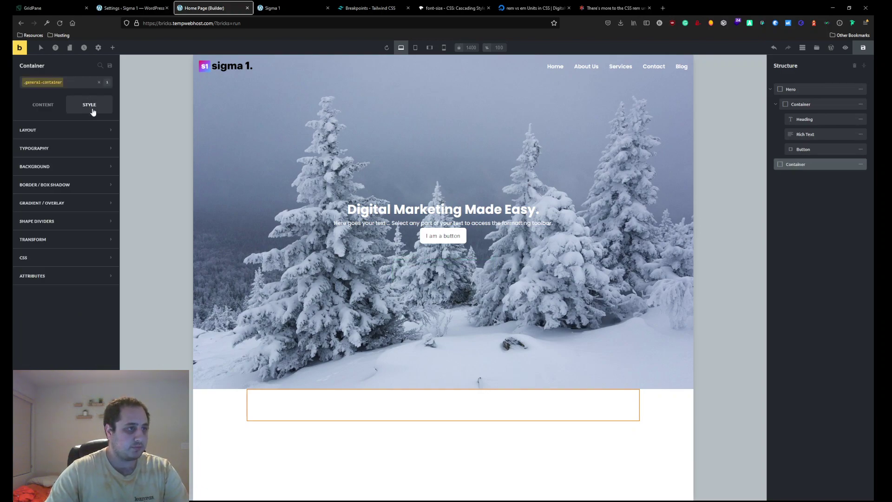
pyautogui.click(64, 132)
pyautogui.click(101, 240)
pyautogui.write('100')
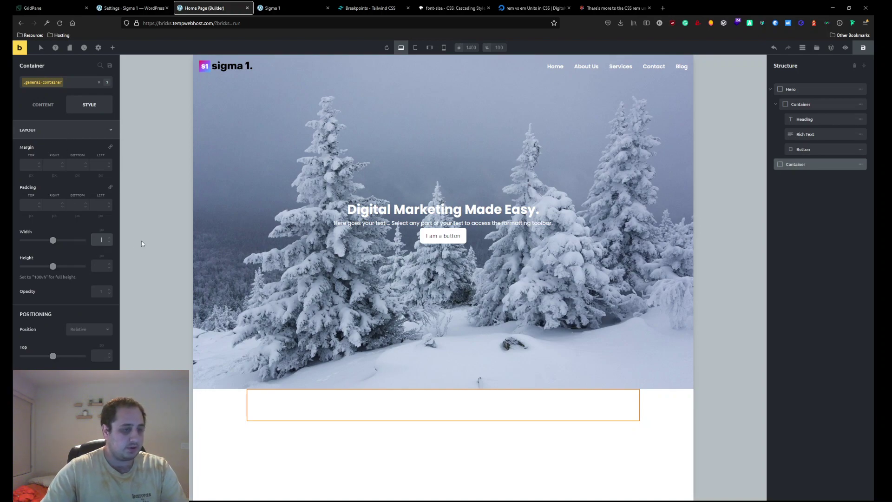
pyautogui.write('%')
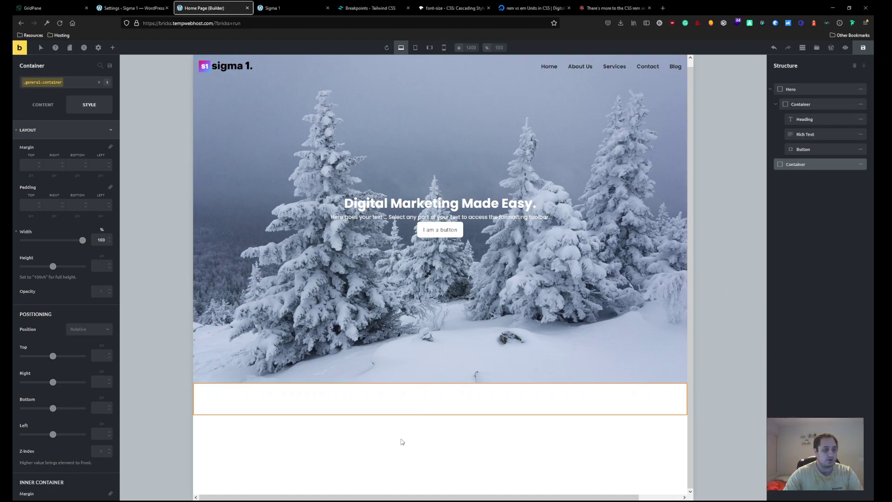
pyautogui.click(98, 262)
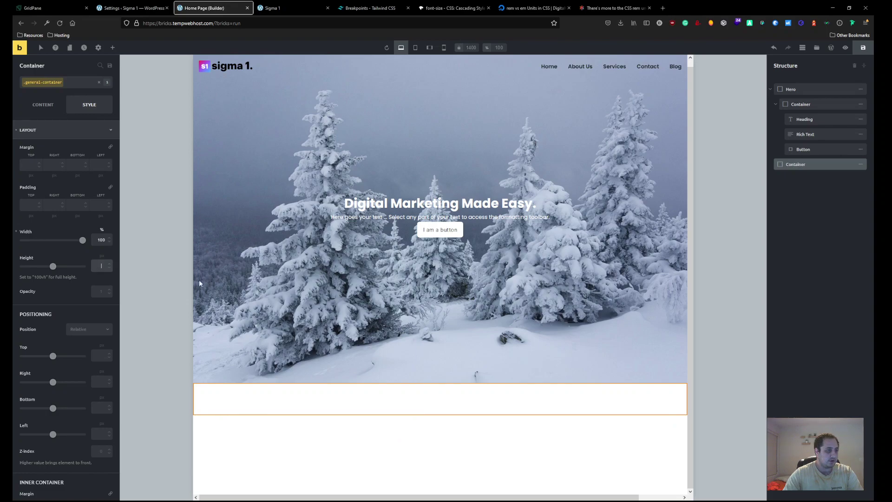
pyautogui.write('65')
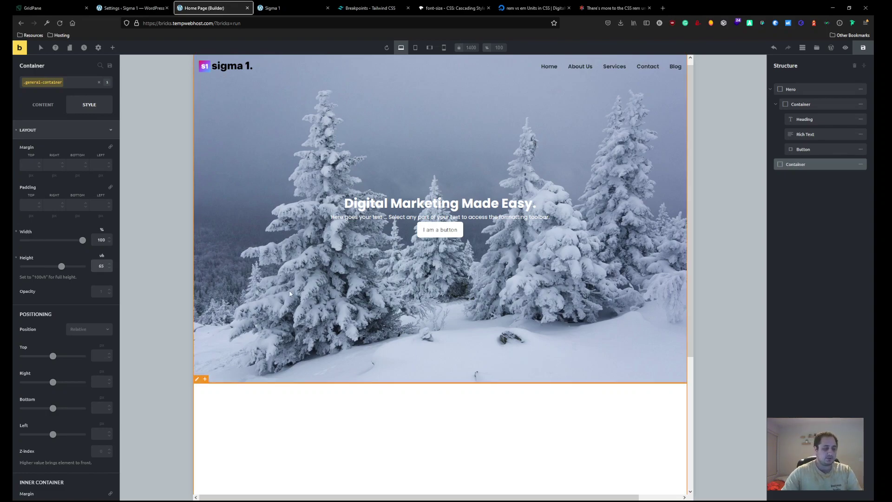
pyautogui.scroll(-4, 289, 293)
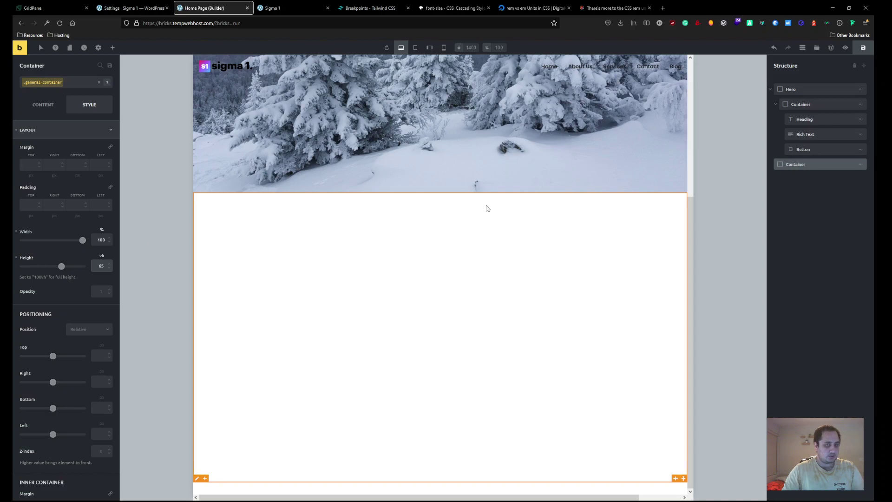
# Add an Icon Box element inside the new container and select it.
pyautogui.click(113, 47)
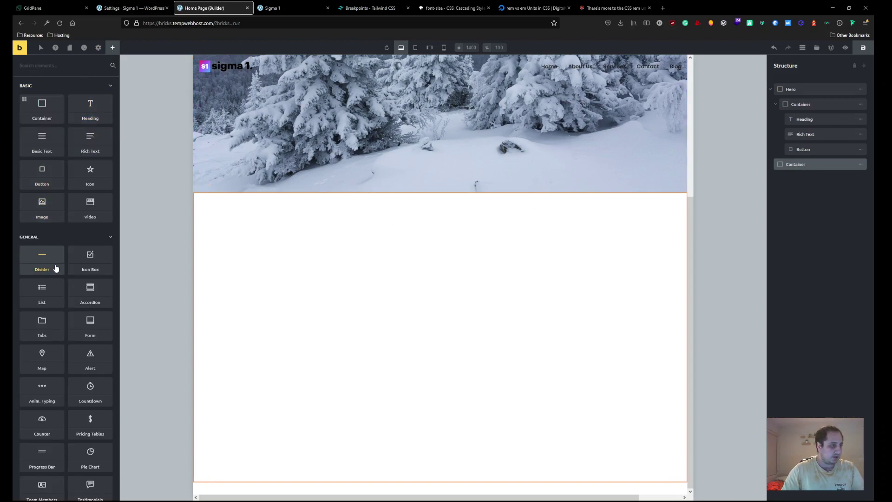
pyautogui.click(90, 257)
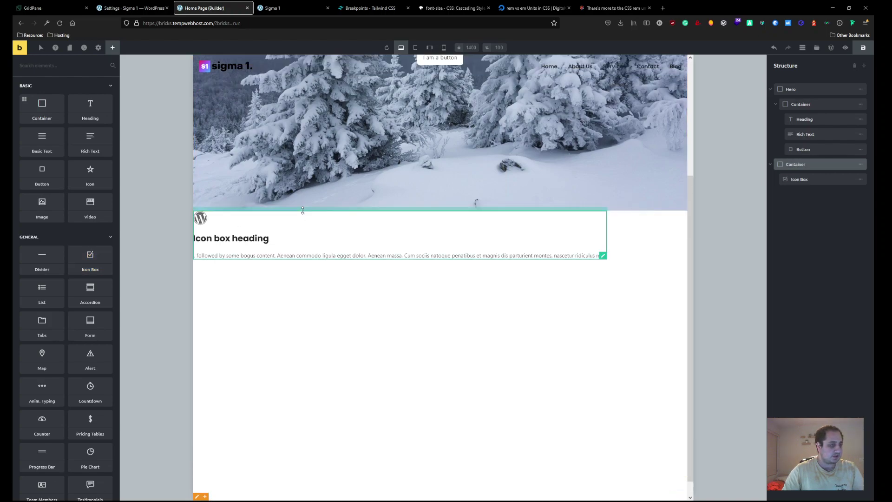
pyautogui.click(303, 215)
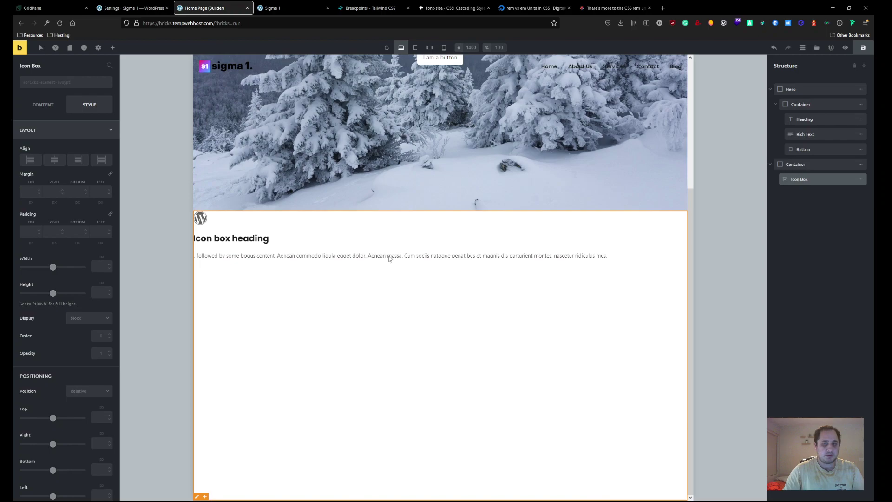
# Set the outer container's padding to 9rem at the top and bottom and 2rem on the right and left.
pyautogui.click(781, 166)
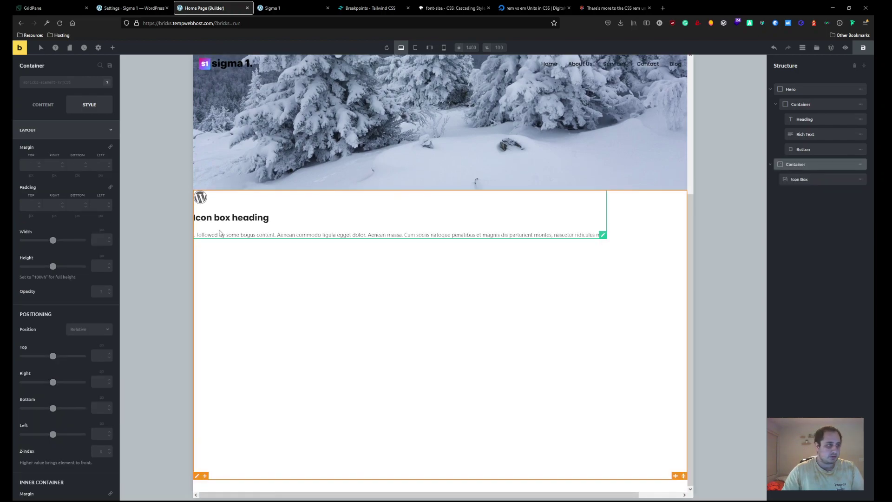
pyautogui.click(31, 208)
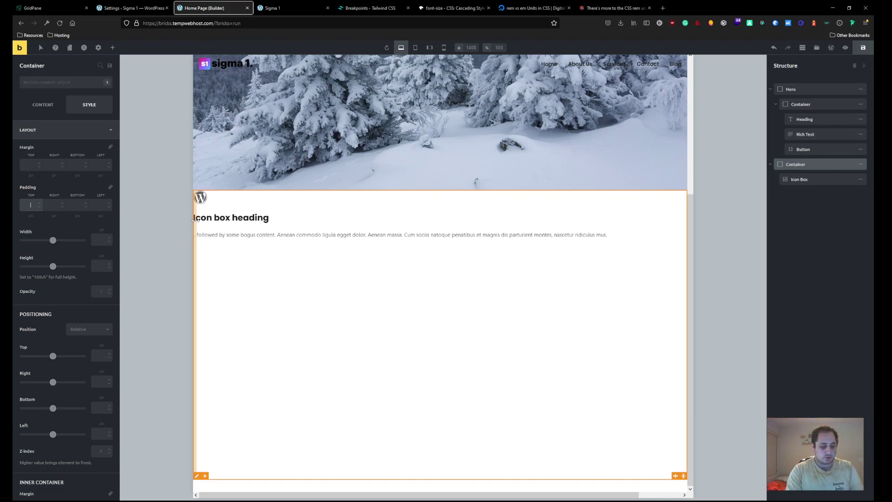
pyautogui.write('9rem')
pyautogui.press('Tab')
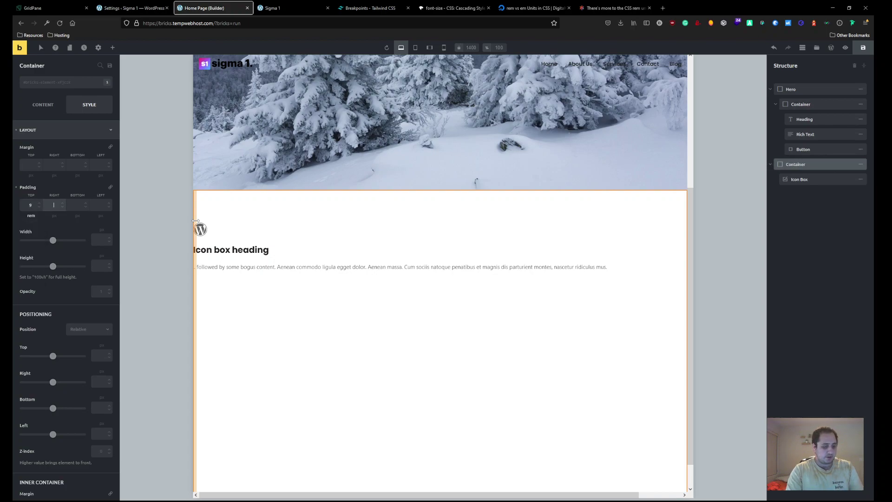
pyautogui.write('2rem')
pyautogui.press('Tab')
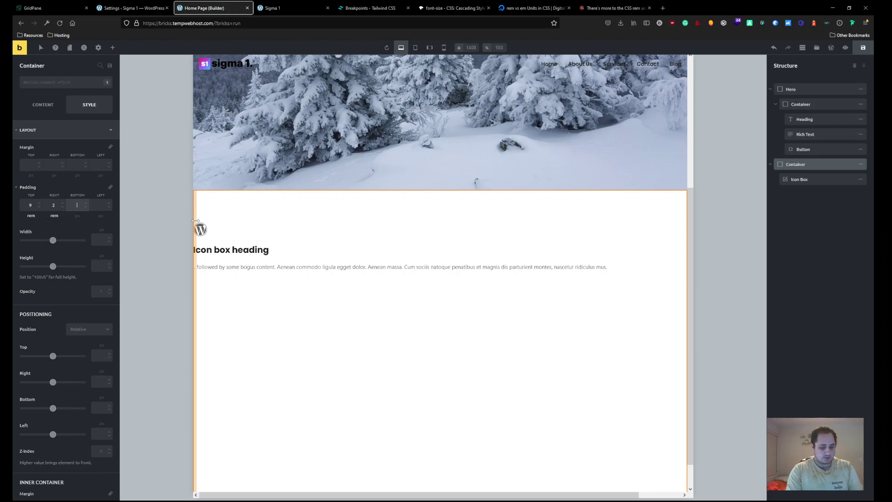
pyautogui.press('Tab')
pyautogui.write('2rem')
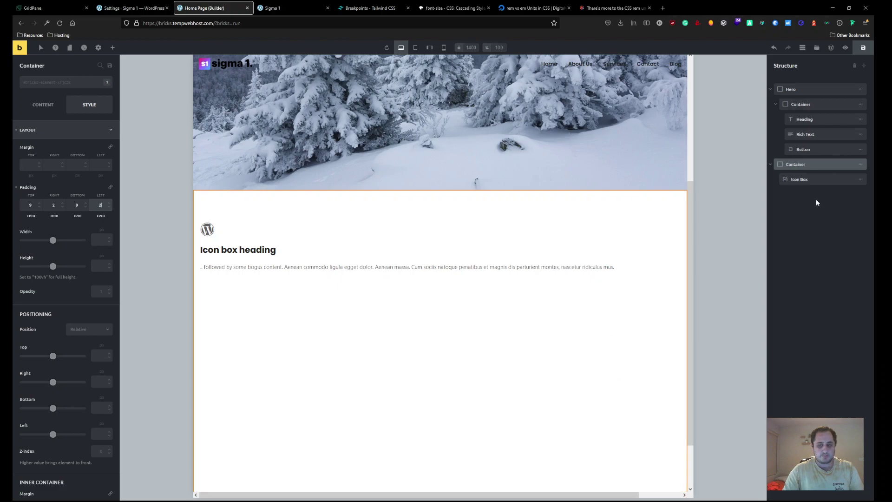
# Switch the outer container's editing to its general-container class and review the layout values.
pyautogui.click(85, 103)
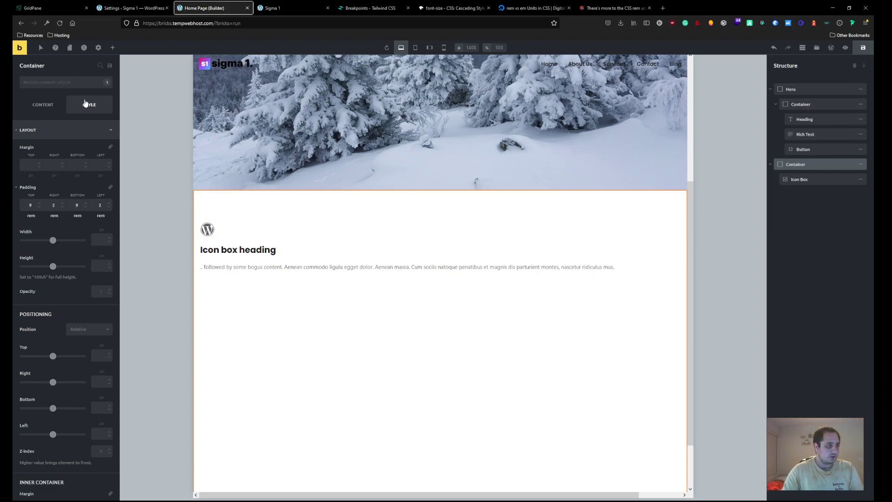
pyautogui.click(64, 84)
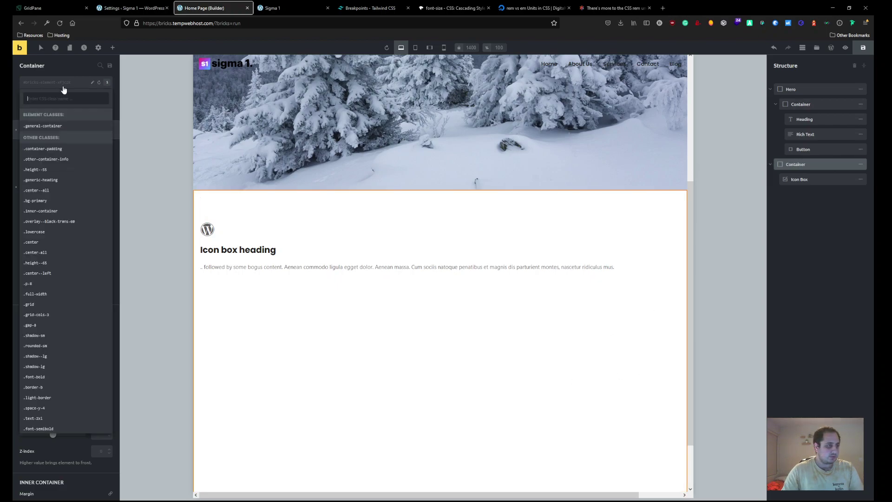
pyautogui.click(56, 126)
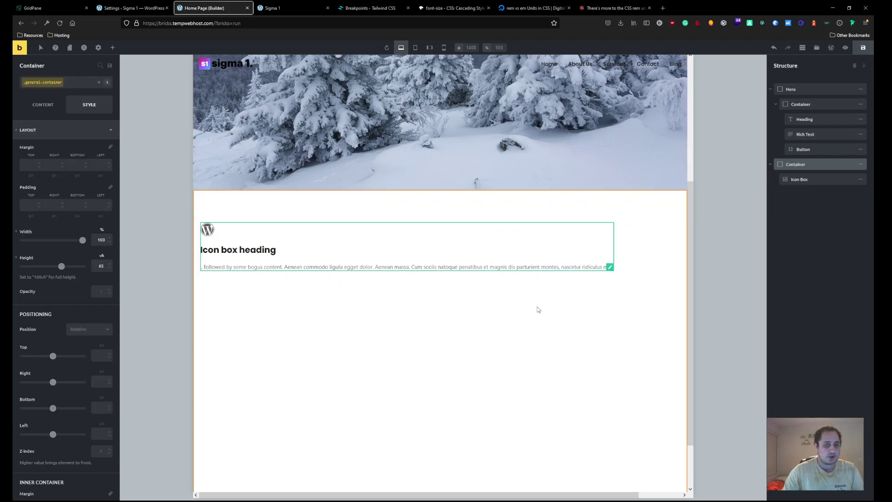
pyautogui.scroll(-2, 539, 325)
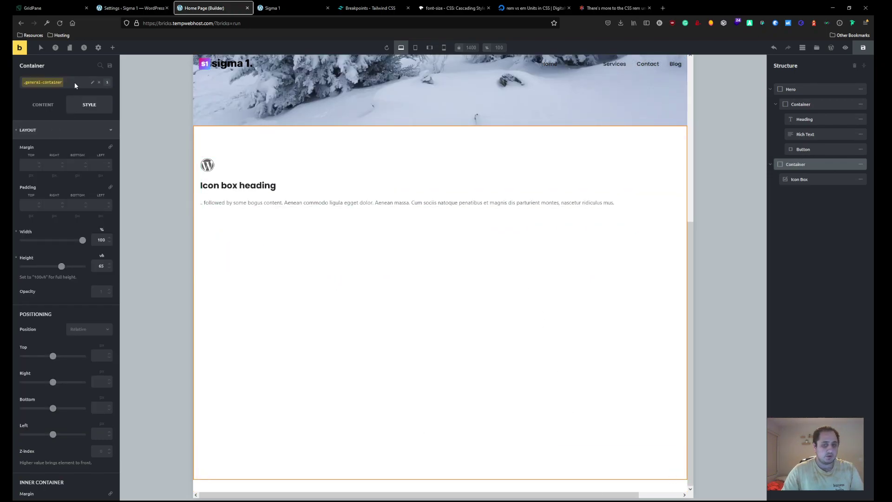
# Delete the Icon Box and nest a new container inside the container below the hero.
pyautogui.moveTo(832, 179)
pyautogui.click(793, 178)
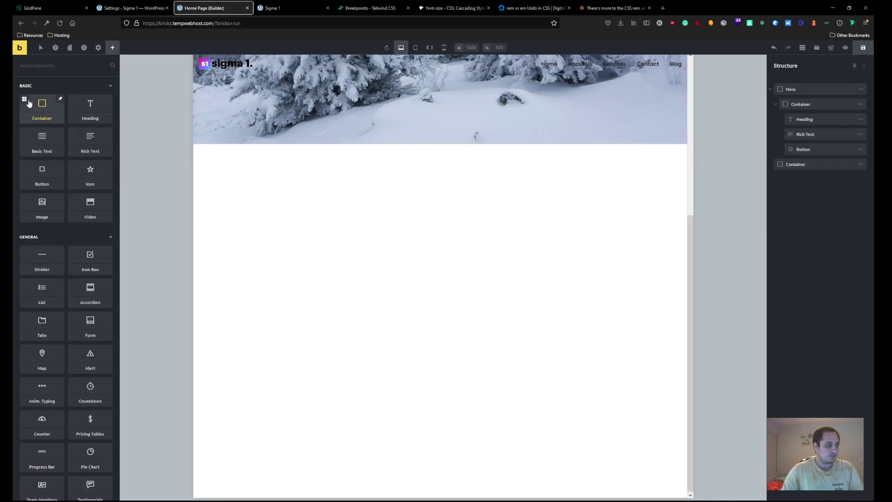
pyautogui.click(43, 107)
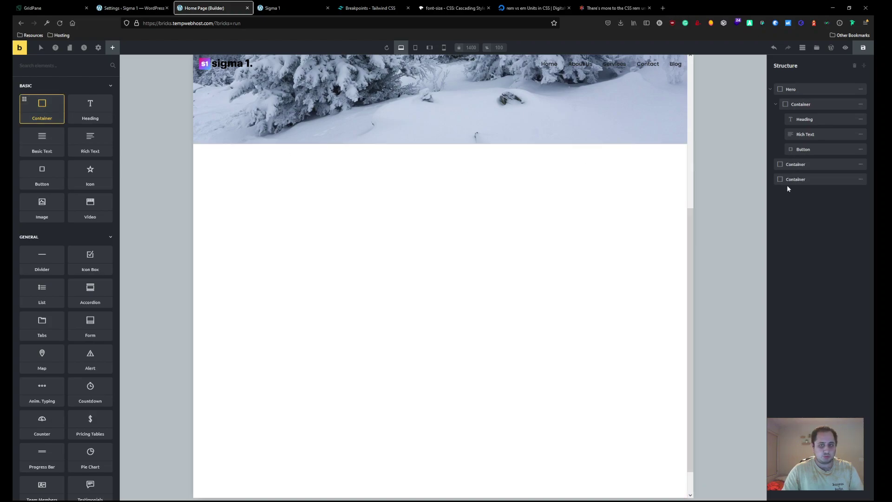
pyautogui.moveTo(779, 179); pyautogui.dragTo(799, 179)
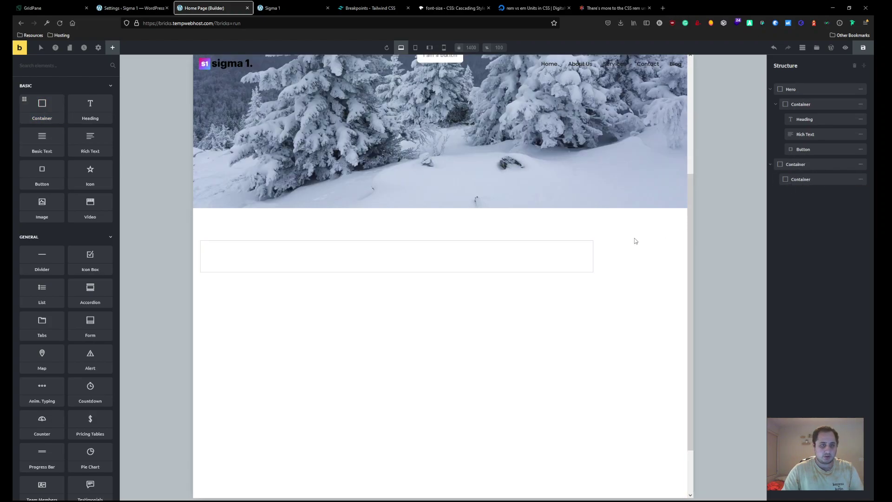
# Assign the existing inner-container class to the nested container.
pyautogui.click(258, 207)
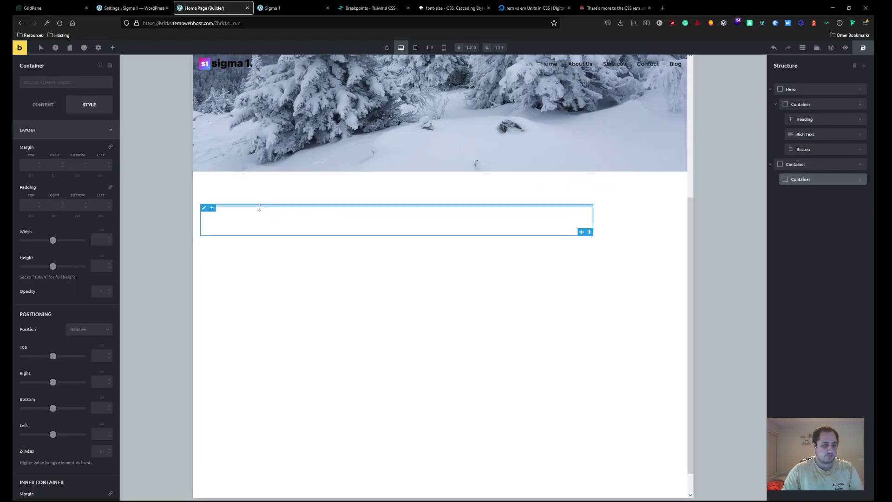
pyautogui.click(54, 84)
pyautogui.write('inner')
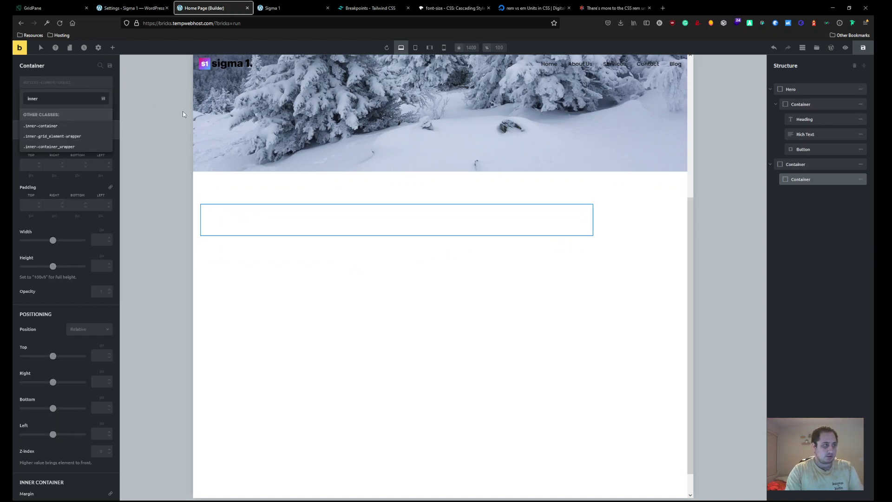
pyautogui.write('-container')
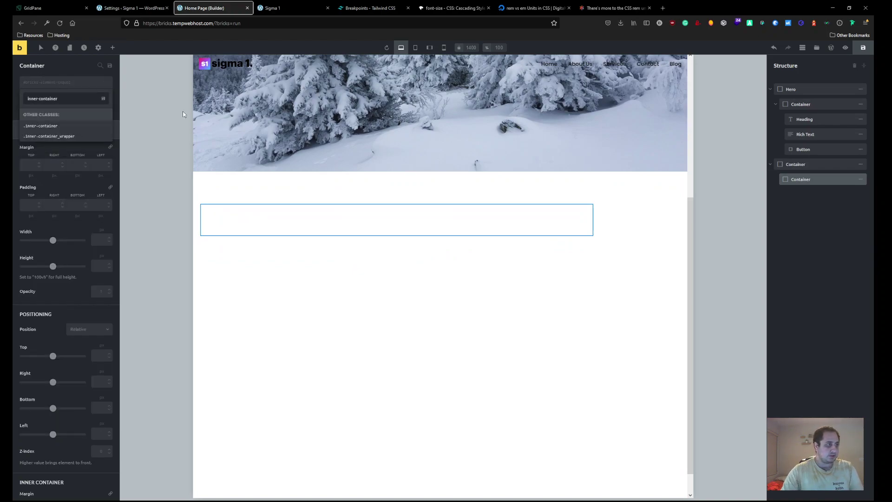
pyautogui.click(44, 126)
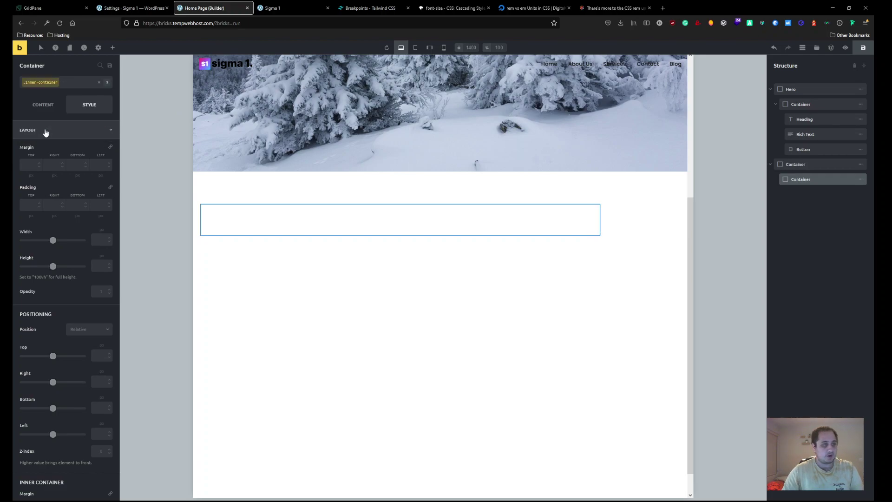
# Change the max-width in the inner-container class's custom CSS to 1280px.
pyautogui.scroll(-10, 68, 414)
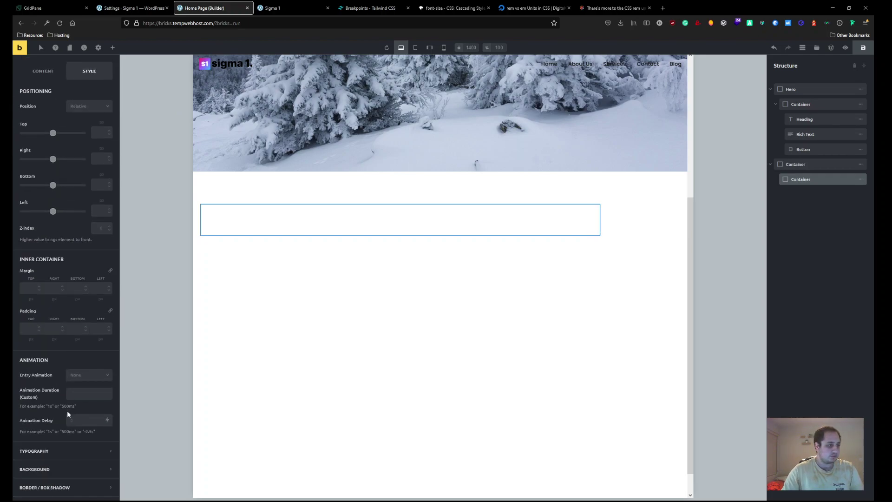
pyautogui.click(65, 481)
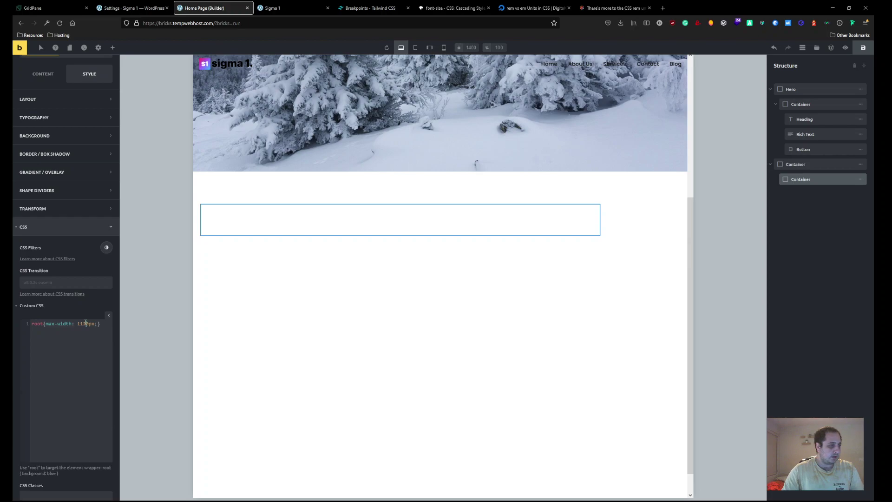
pyautogui.click(108, 315)
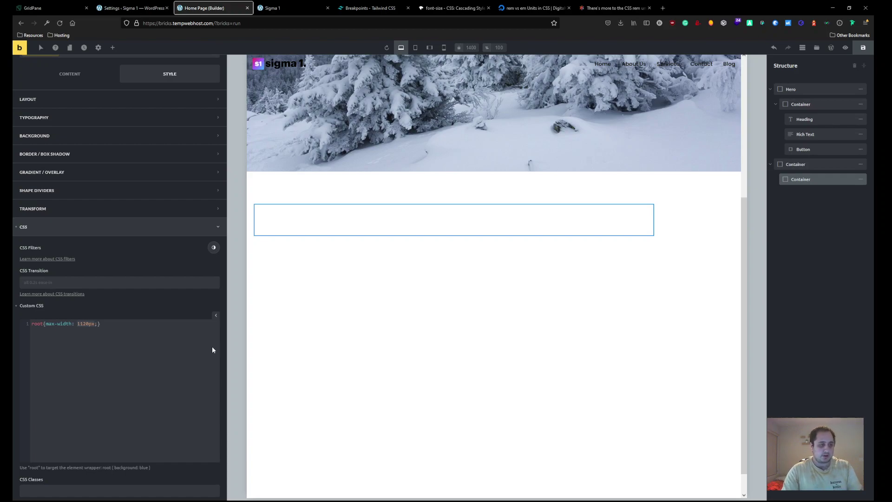
pyautogui.write('1280px')
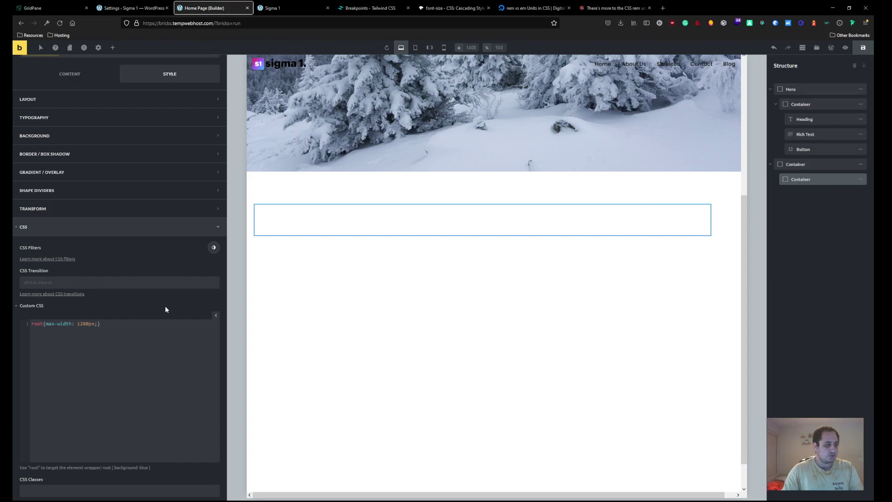
pyautogui.click(450, 293)
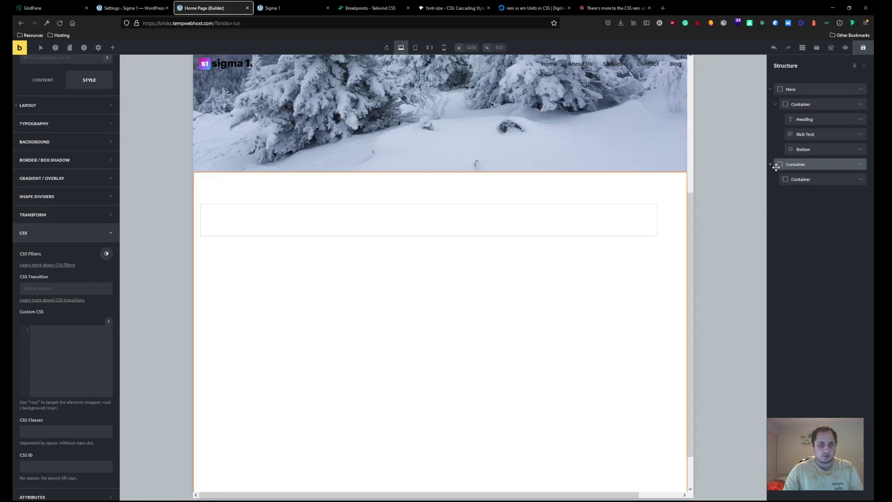
# Assign the existing bg-dark class to the outer container below the hero.
pyautogui.click(799, 179)
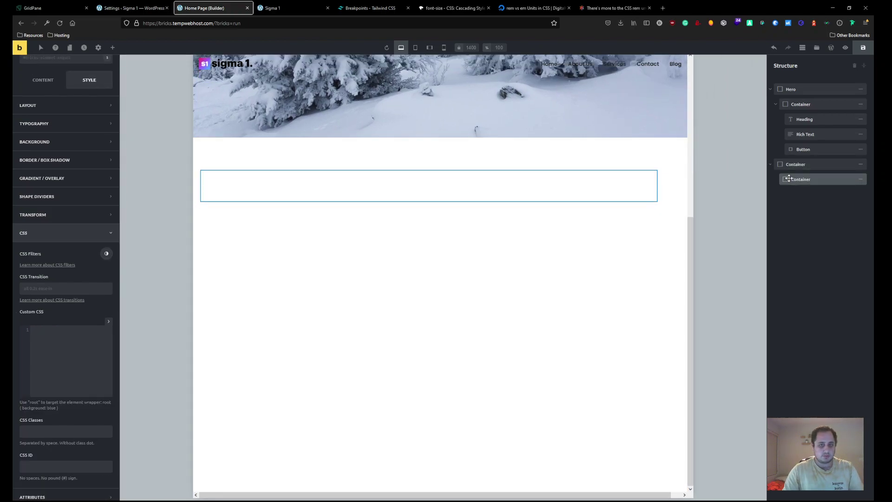
pyautogui.scroll(-2, 488, 242)
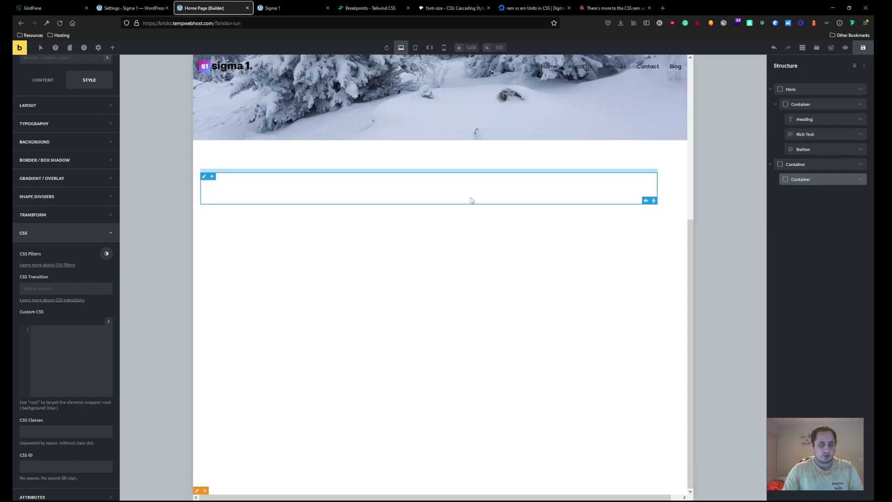
pyautogui.click(779, 165)
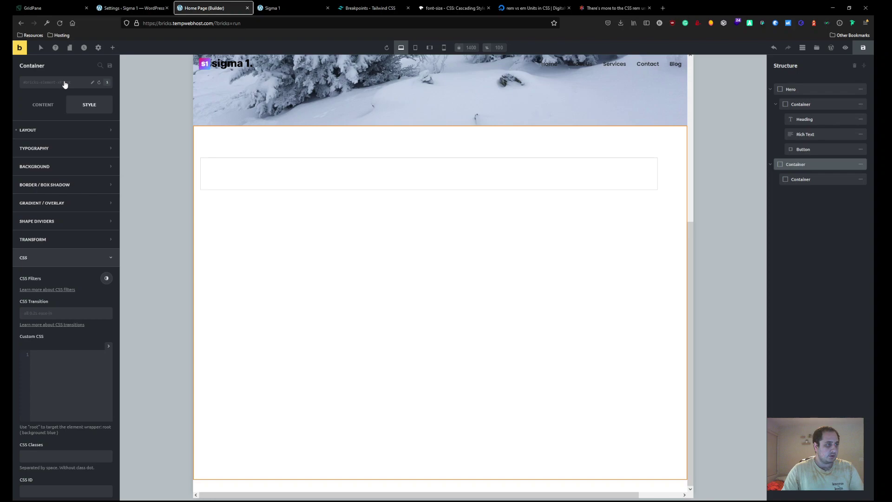
pyautogui.click(63, 84)
pyautogui.write('bg-')
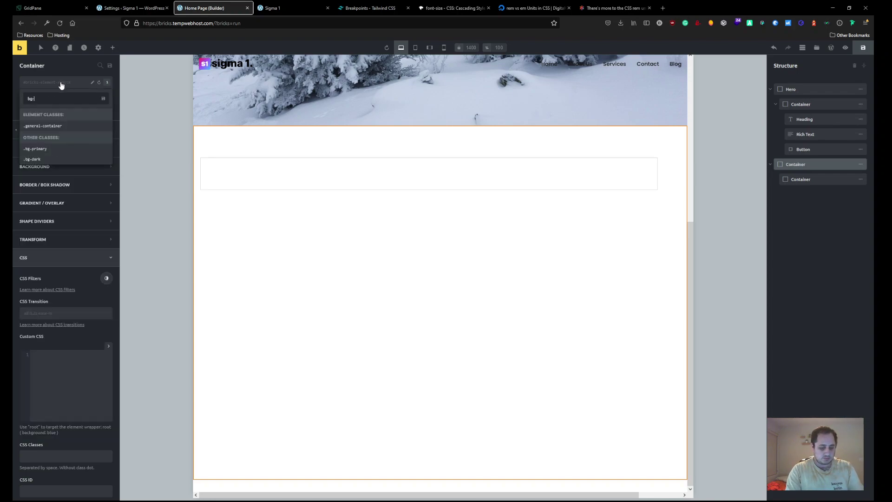
pyautogui.write('da')
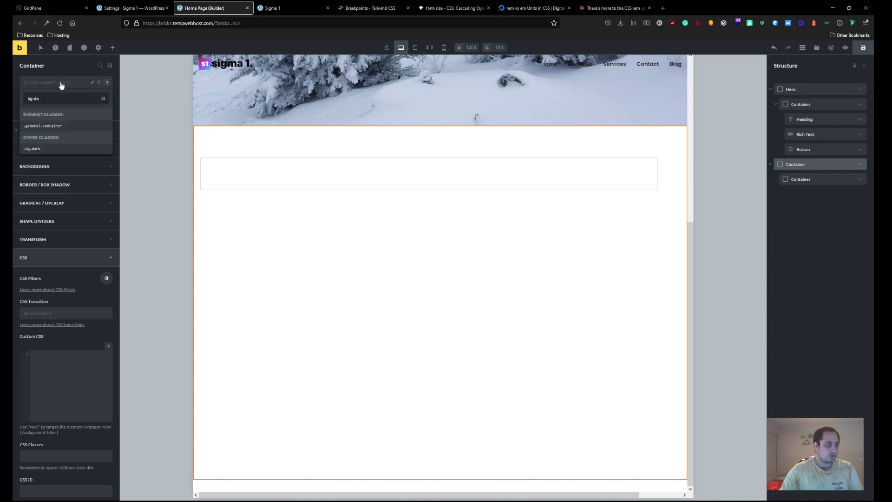
pyautogui.click(52, 150)
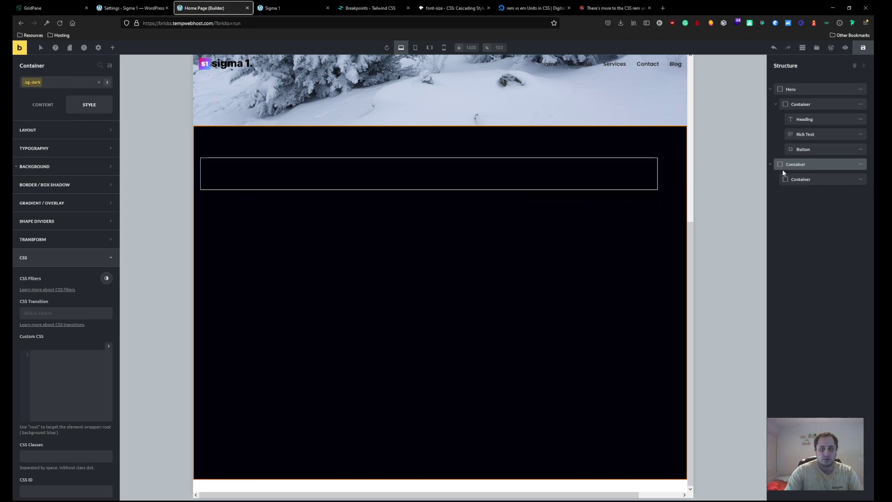
# Leave the bg-dark class and center the outer container's content on both the main and cross axes at element level.
pyautogui.click(59, 81)
pyautogui.click(49, 147)
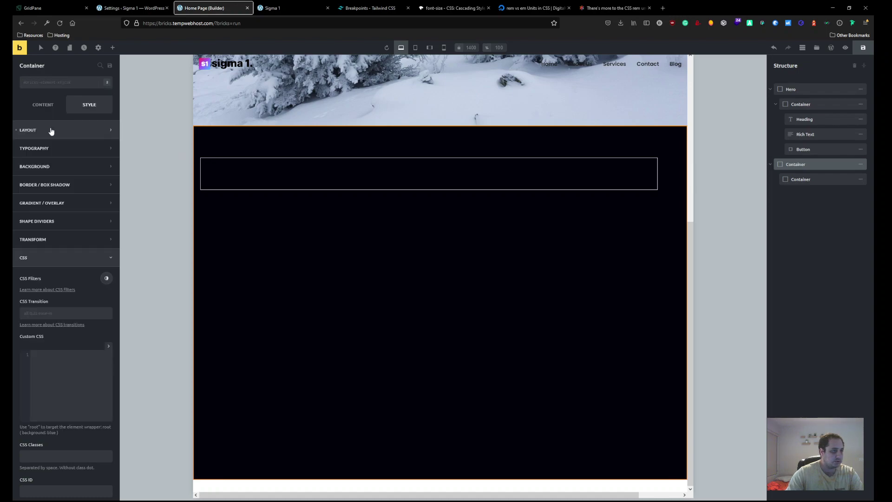
pyautogui.click(40, 104)
pyautogui.click(42, 238)
pyautogui.click(47, 266)
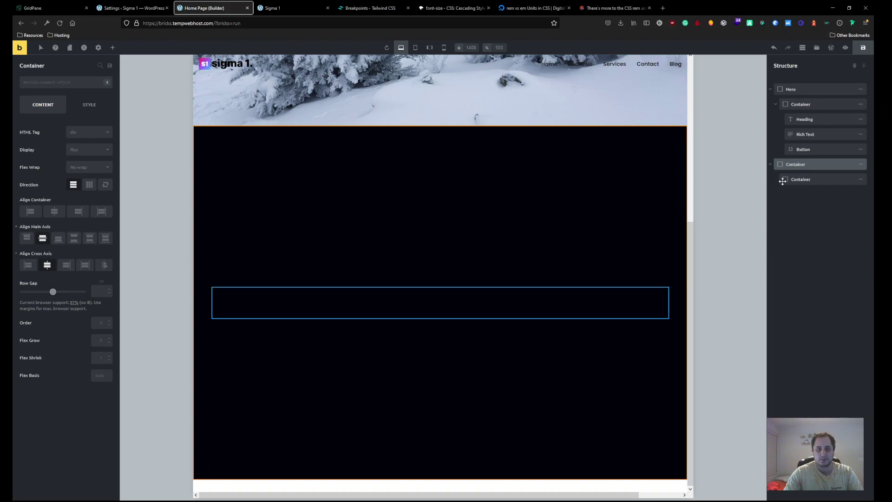
# Add a Heading element inside the nested container below the hero.
pyautogui.click(786, 181)
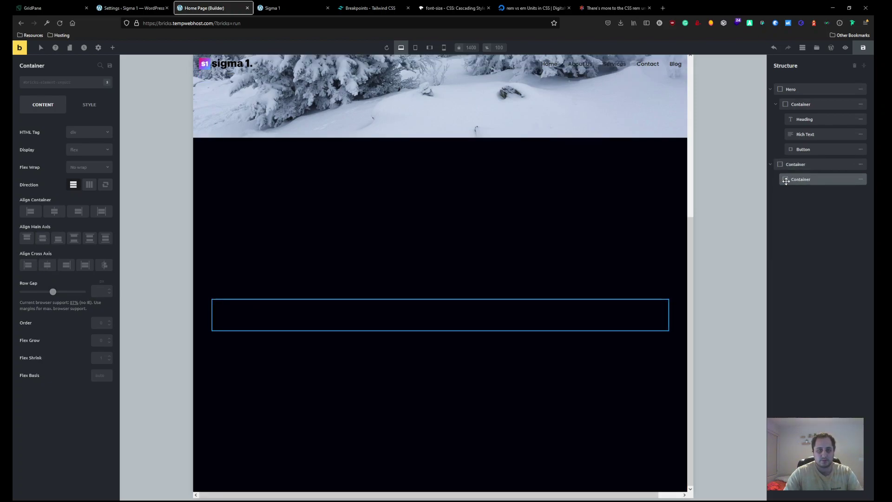
pyautogui.click(113, 47)
pyautogui.click(95, 104)
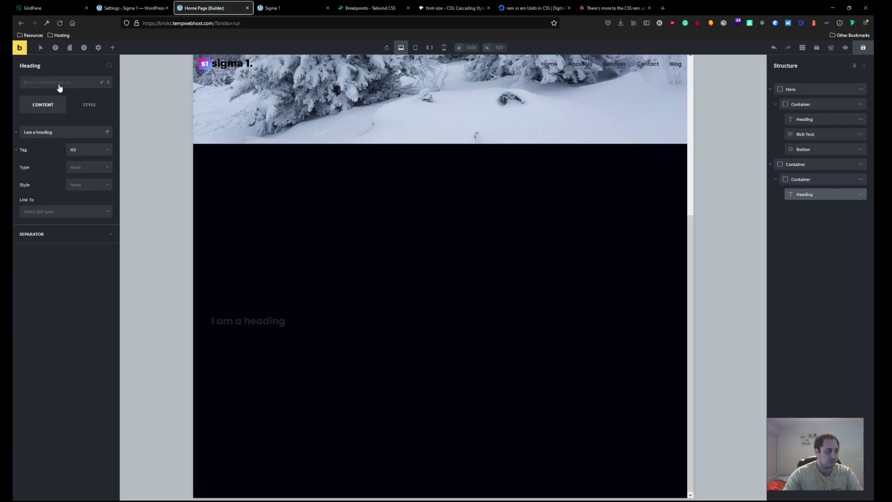
# Assign the existing text-light class to the new heading and give it a white typography color.
pyautogui.click(59, 87)
pyautogui.write('text')
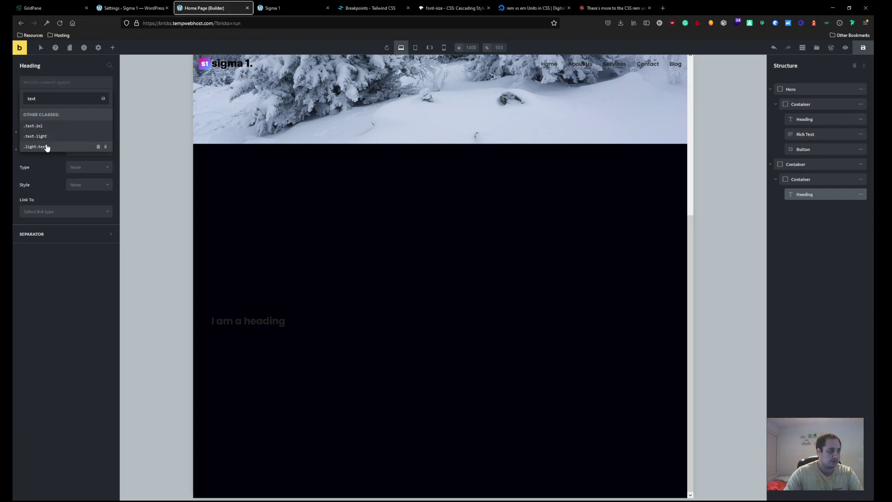
pyautogui.click(36, 136)
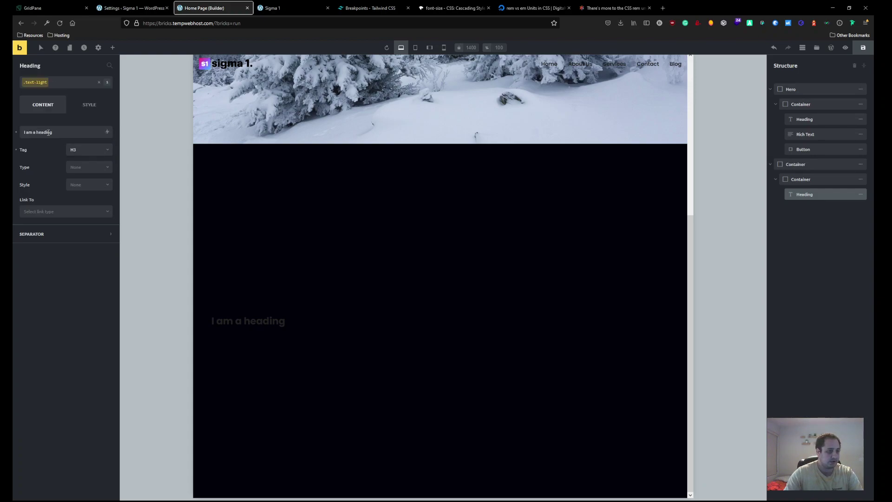
pyautogui.click(84, 109)
pyautogui.click(64, 153)
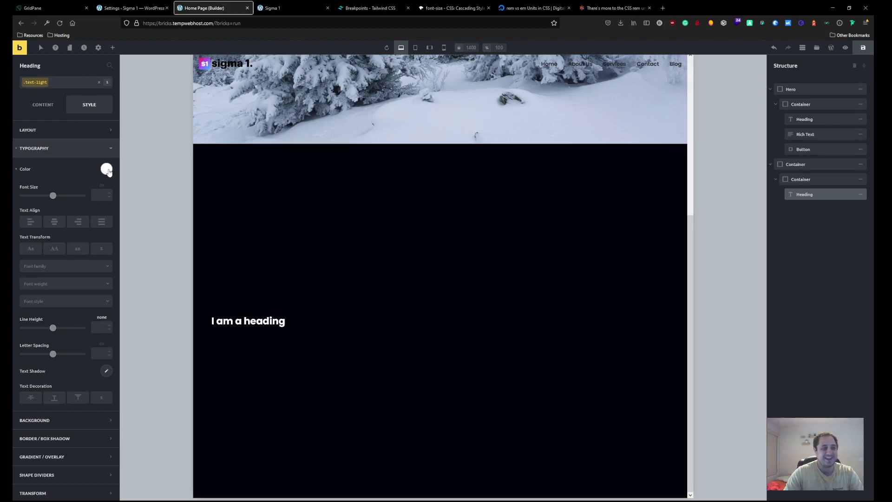
# Center the nested container's content on the cross axis.
pyautogui.click(374, 324)
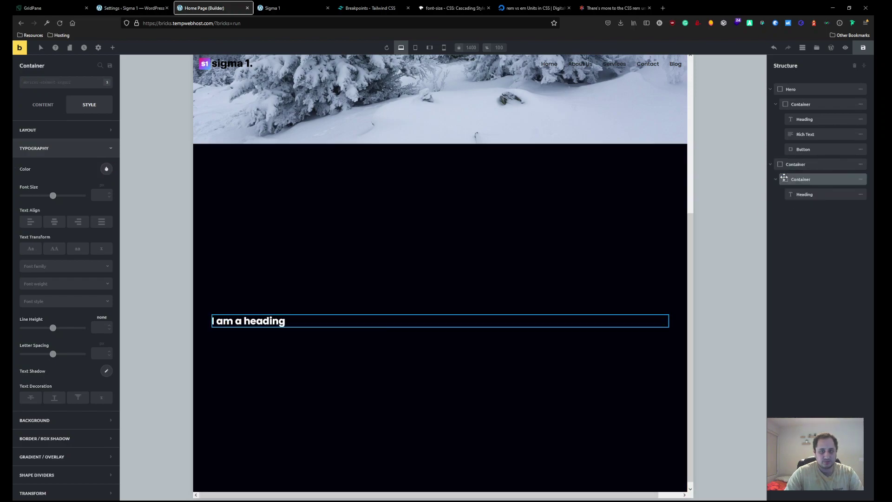
pyautogui.click(44, 106)
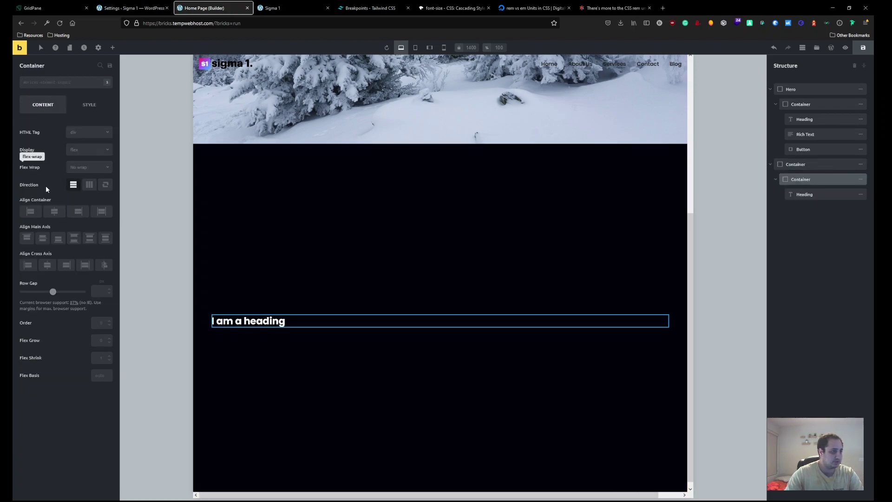
pyautogui.click(47, 265)
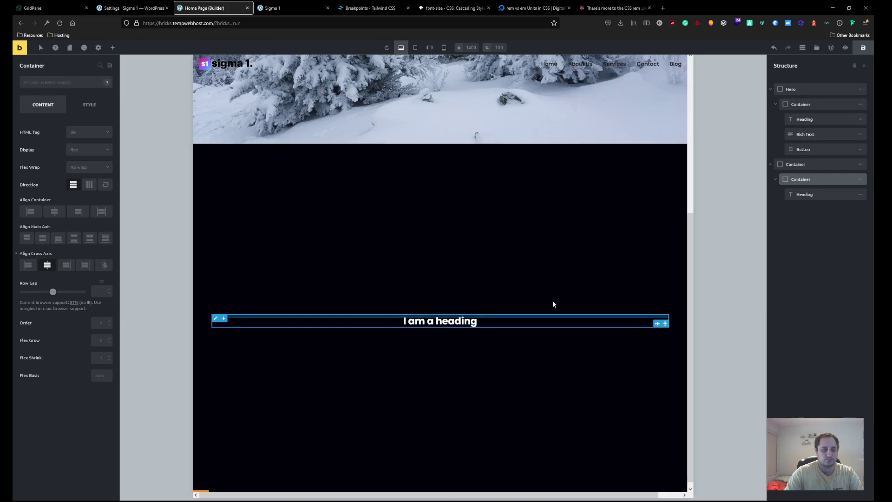
# Move the heading directly into the outer container and delete the emptied nested container.
pyautogui.moveTo(791, 195)
pyautogui.mouseDown()
pyautogui.moveTo(806, 185)
pyautogui.moveTo(799, 178)
pyautogui.mouseUp()
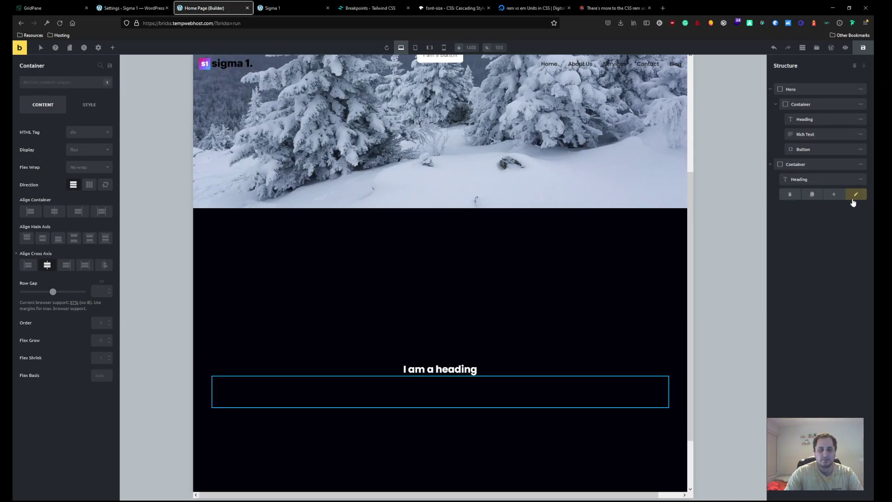
pyautogui.click(788, 194)
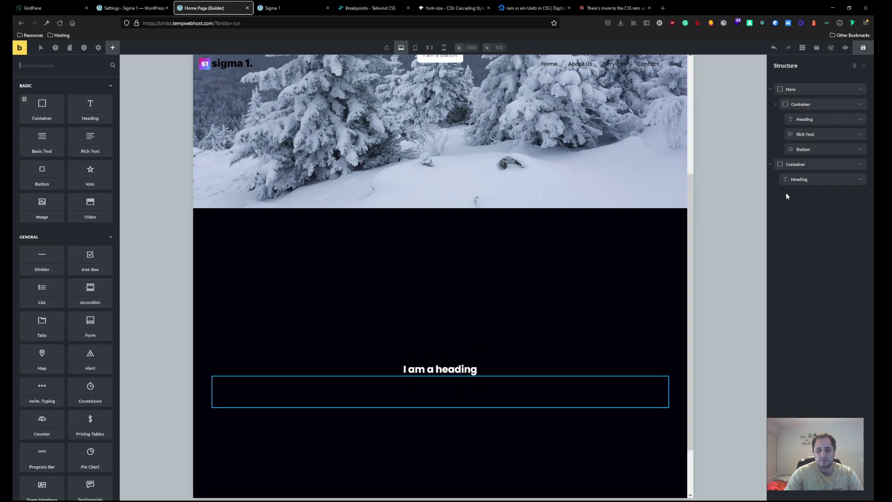
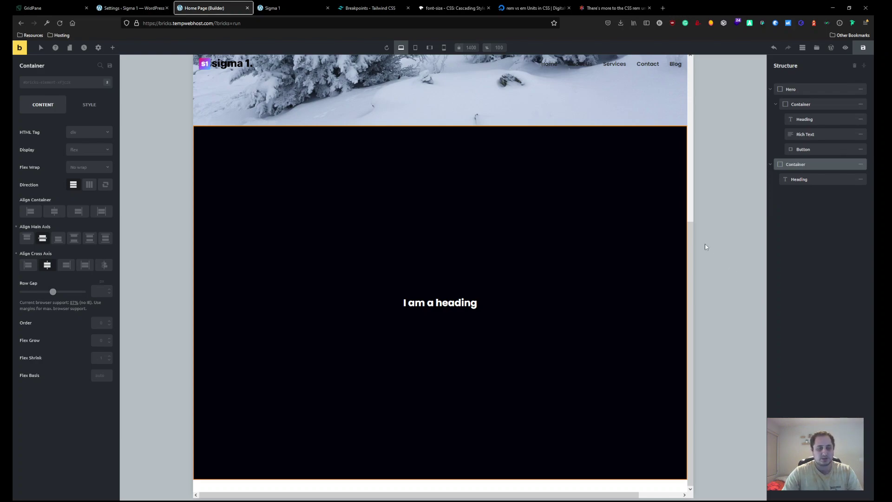
# Add an empty container below the heading inside the outer container and select it.
pyautogui.click(113, 49)
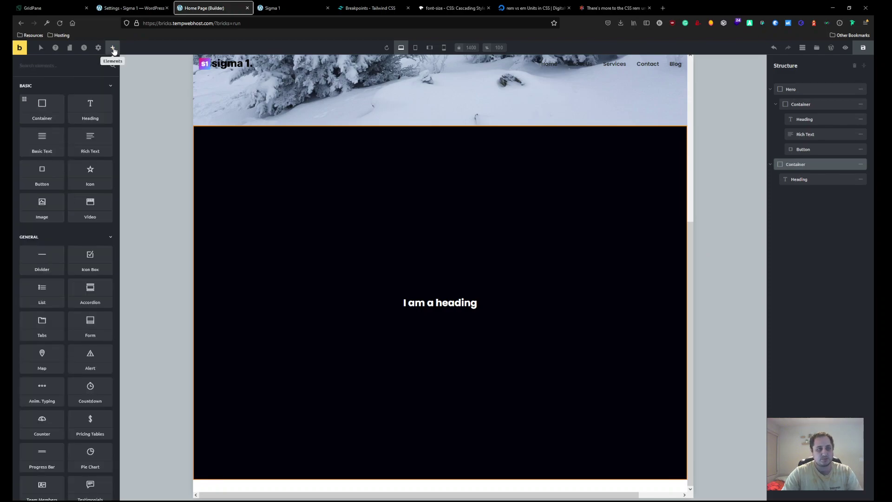
pyautogui.click(37, 102)
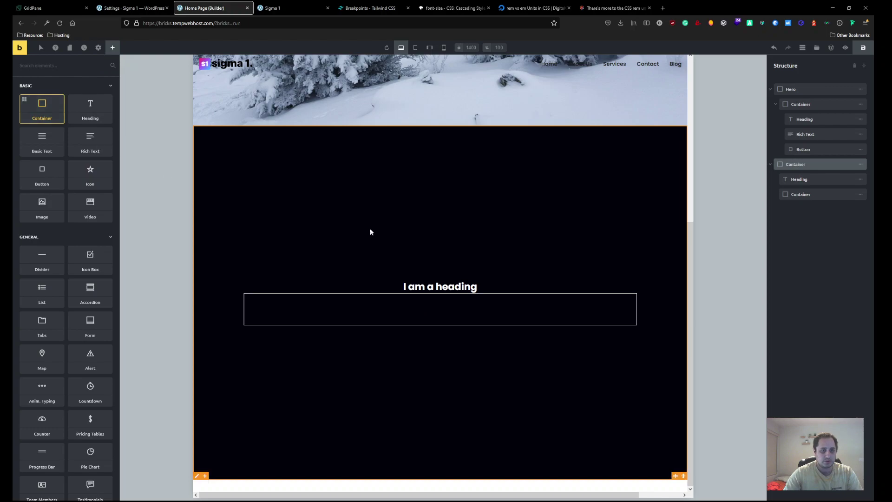
pyautogui.click(789, 195)
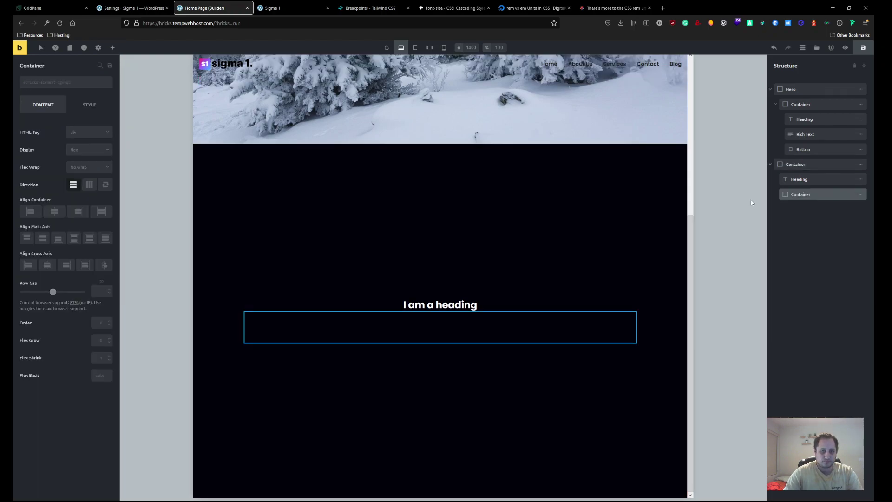
# Set the bottom margin of the heading in the dark section to 5rem.
pyautogui.click(789, 179)
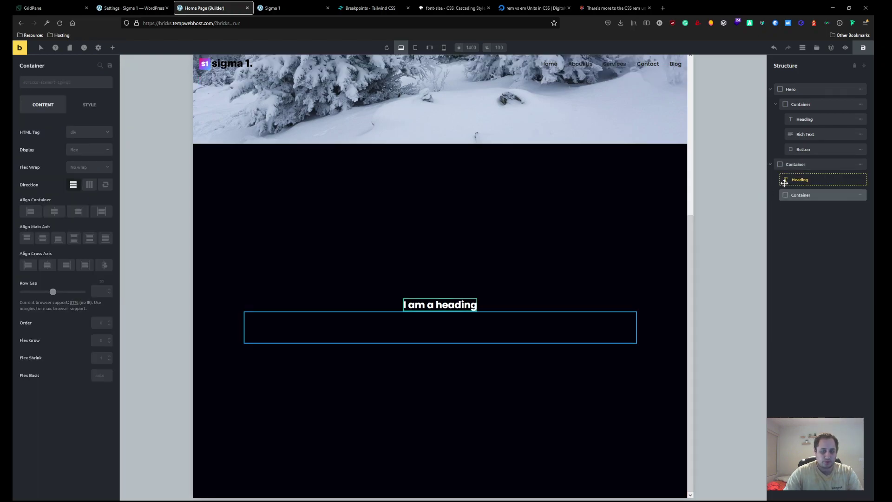
pyautogui.click(75, 104)
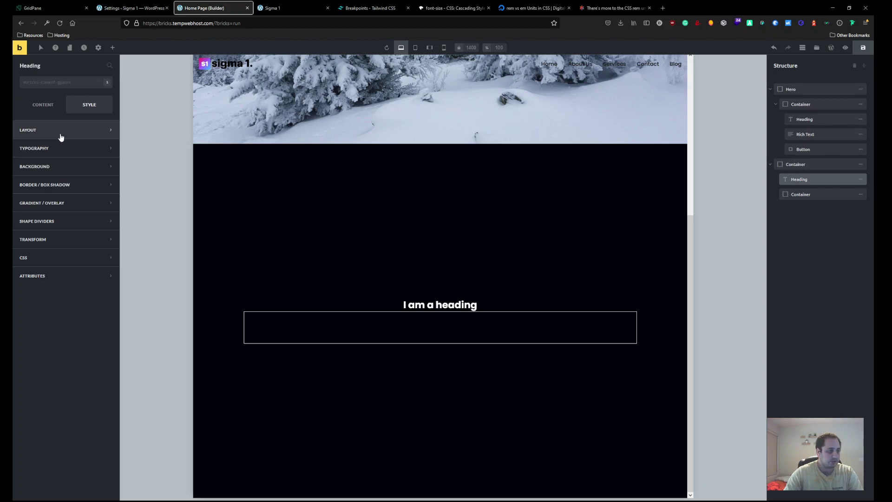
pyautogui.click(58, 130)
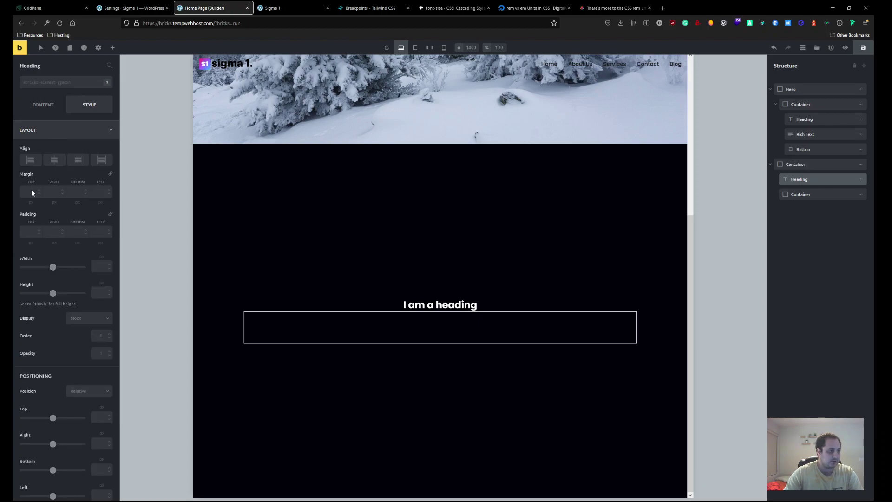
pyautogui.click(76, 191)
pyautogui.write('5')
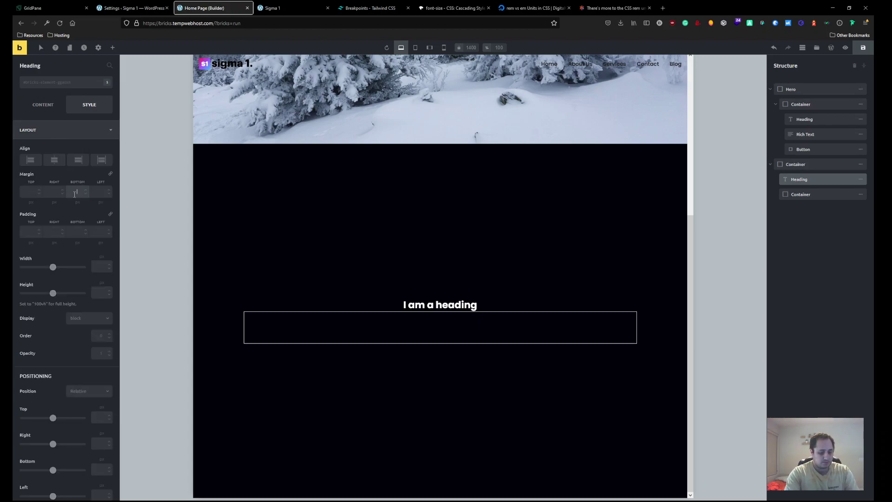
pyautogui.write('rem')
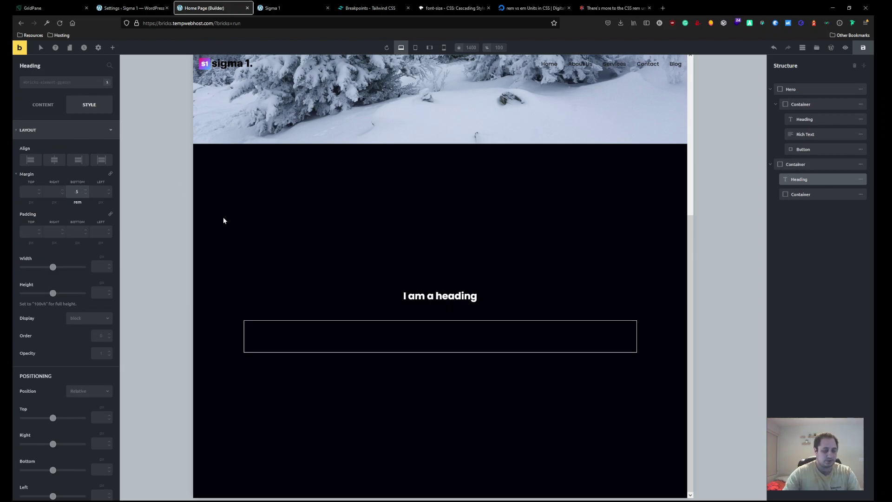
# Delete the empty container below the heading in the dark section.
pyautogui.click(786, 197)
pyautogui.click(860, 194)
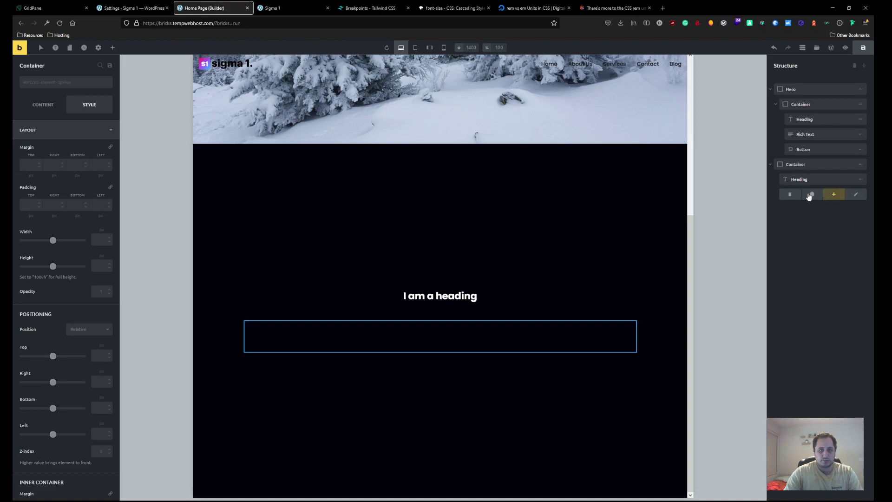
pyautogui.click(790, 195)
# Insert a container with three inner containers arranged horizontally below the heading in the outer container.
pyautogui.click(795, 164)
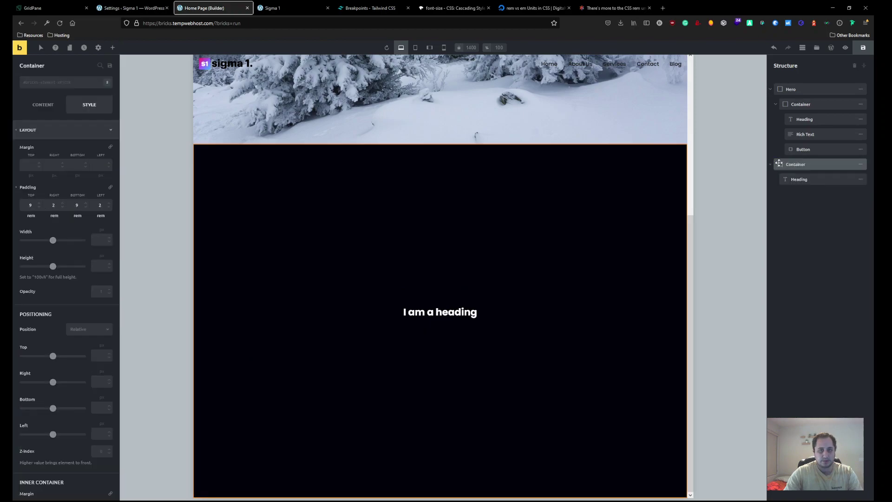
pyautogui.click(112, 47)
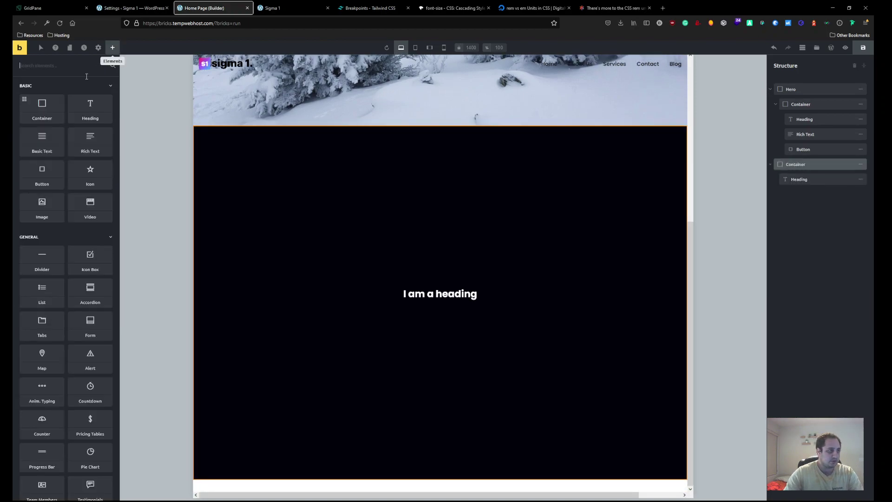
pyautogui.click(22, 102)
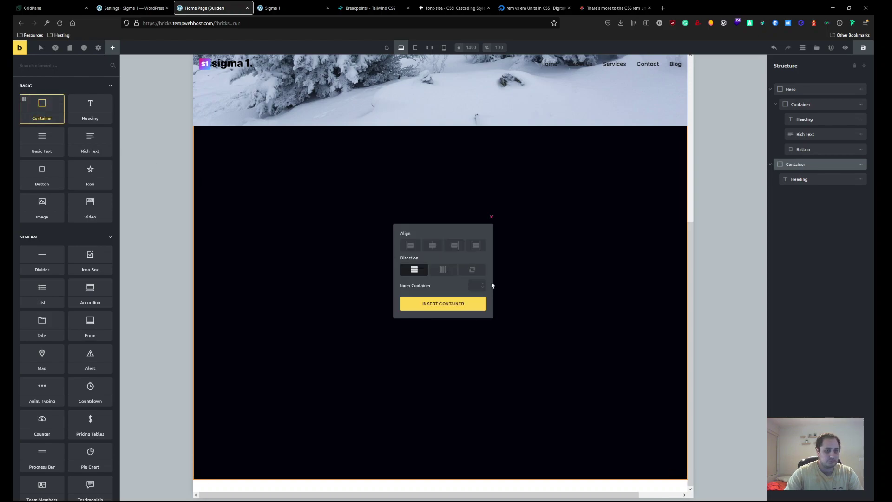
pyautogui.click(482, 286)
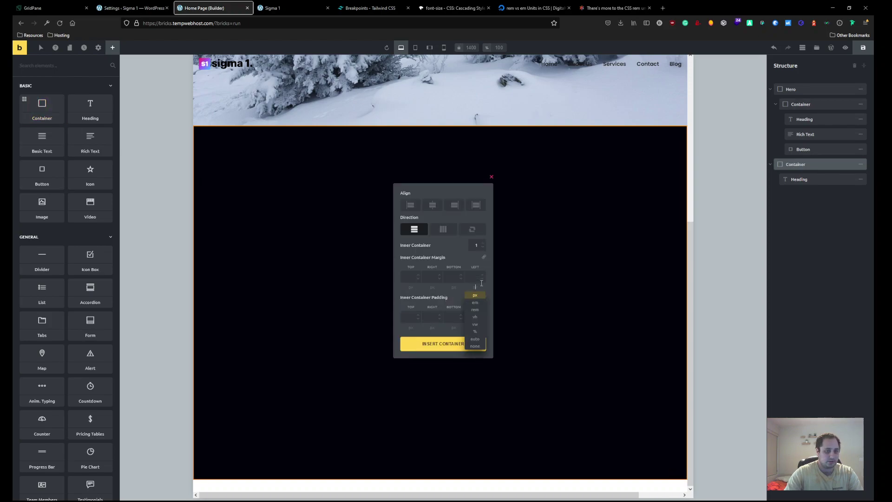
pyautogui.click(484, 244)
pyautogui.click(441, 228)
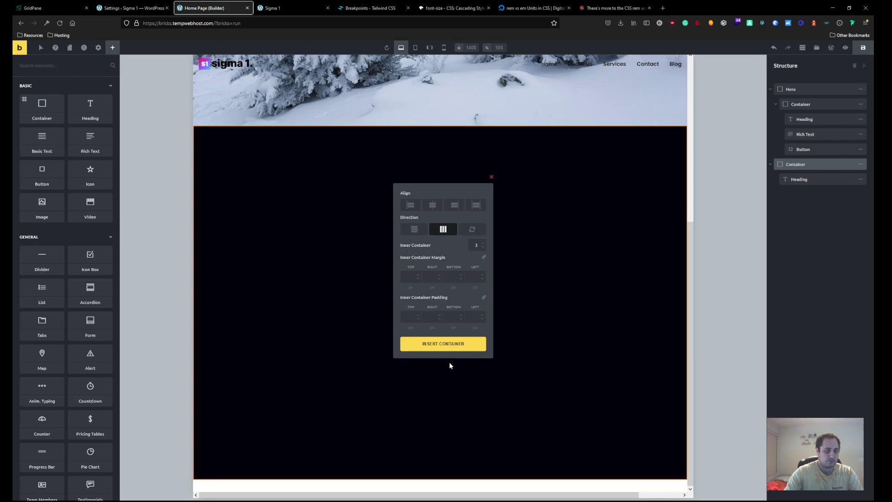
pyautogui.click(465, 344)
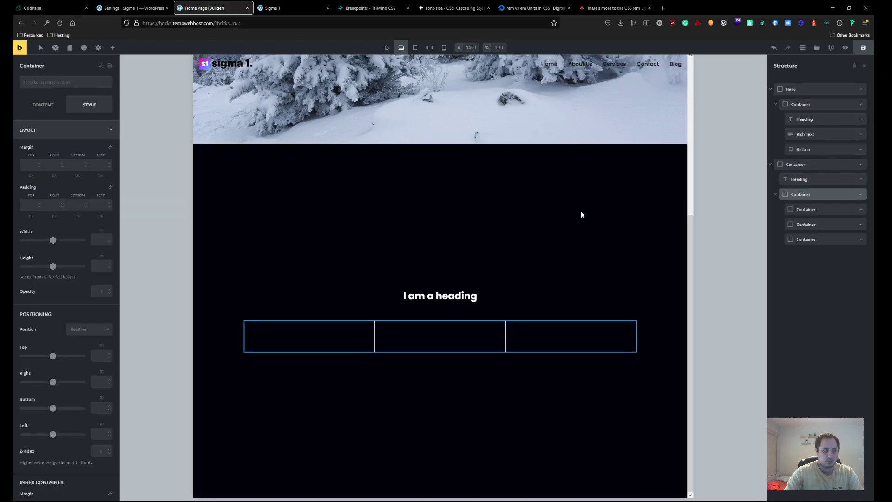
# Set the column gap of the three-column container to 2rem.
pyautogui.click(59, 109)
pyautogui.click(110, 291)
pyautogui.write('2rem')
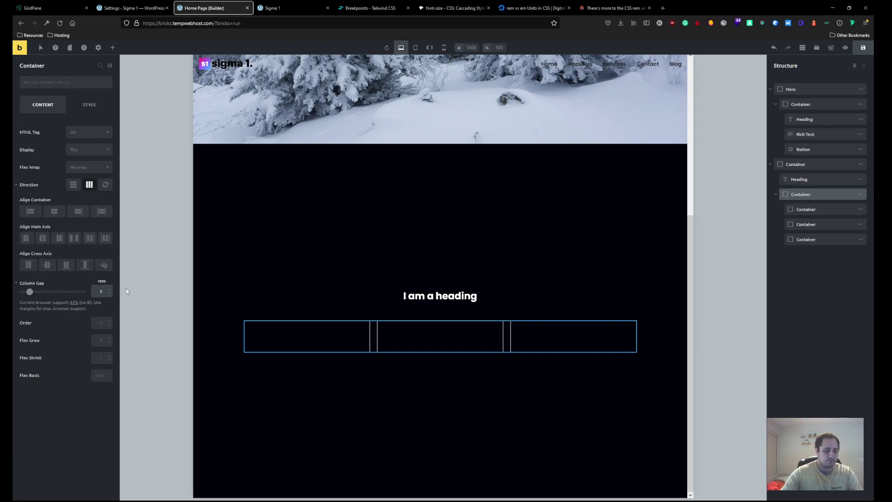
# Create the global class grid-inner-wrapper on the first inner container of the three-column row.
pyautogui.click(309, 341)
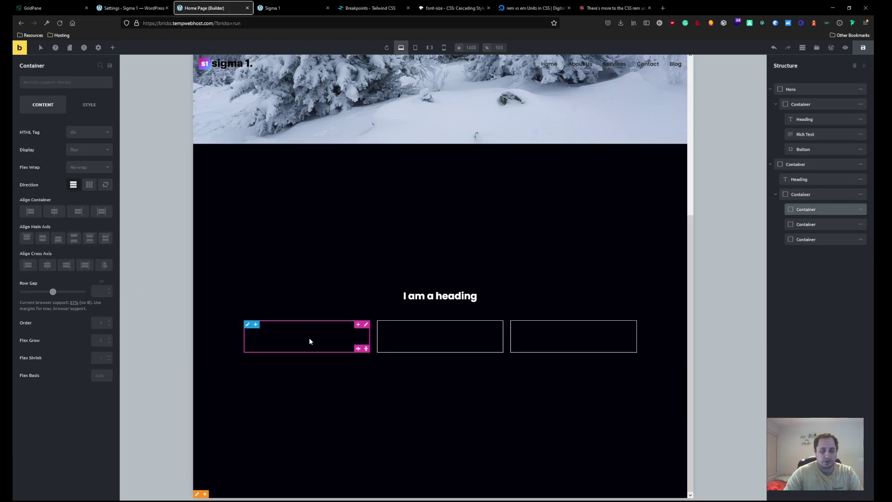
pyautogui.click(56, 83)
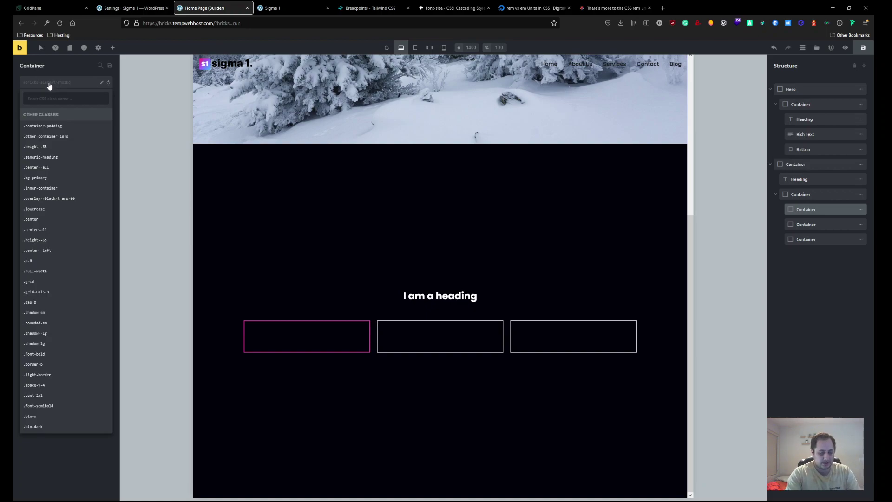
pyautogui.write('grid-')
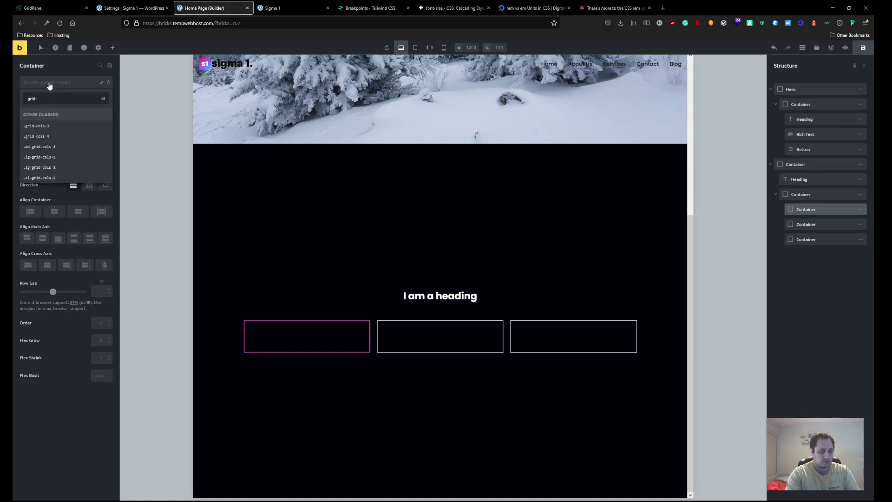
pyautogui.write('inner-wrapper')
pyautogui.press('Return')
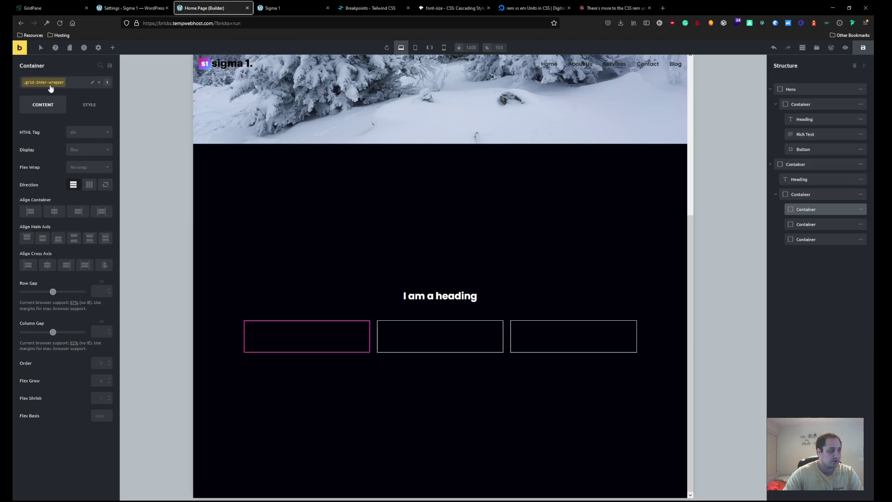
# Set the background color of the grid-inner-wrapper class to green #00ff99.
pyautogui.click(89, 105)
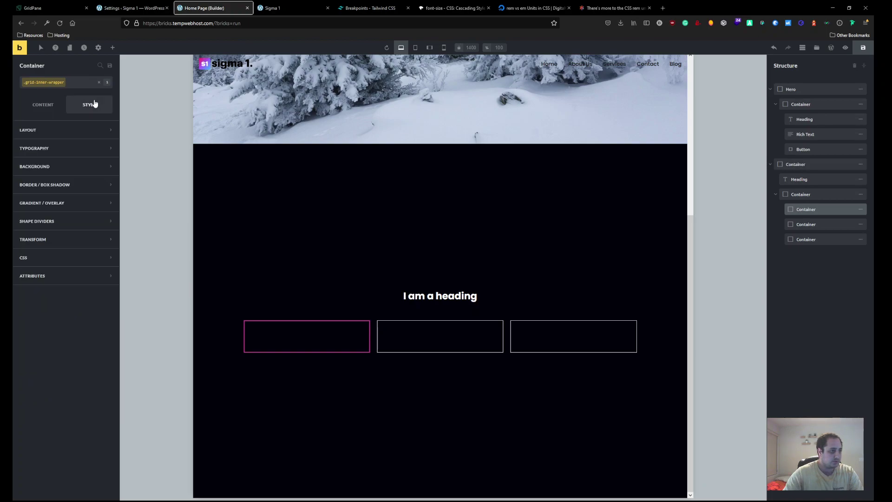
pyautogui.click(72, 130)
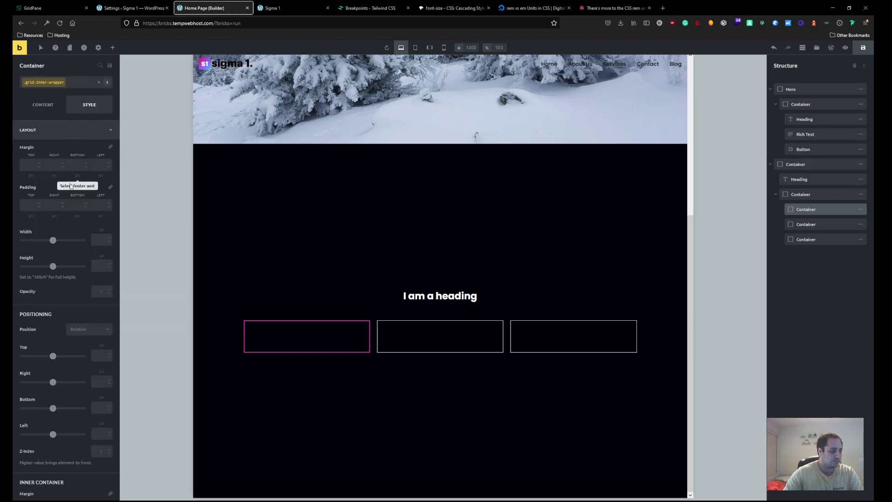
pyautogui.click(60, 130)
pyautogui.click(69, 166)
pyautogui.click(106, 188)
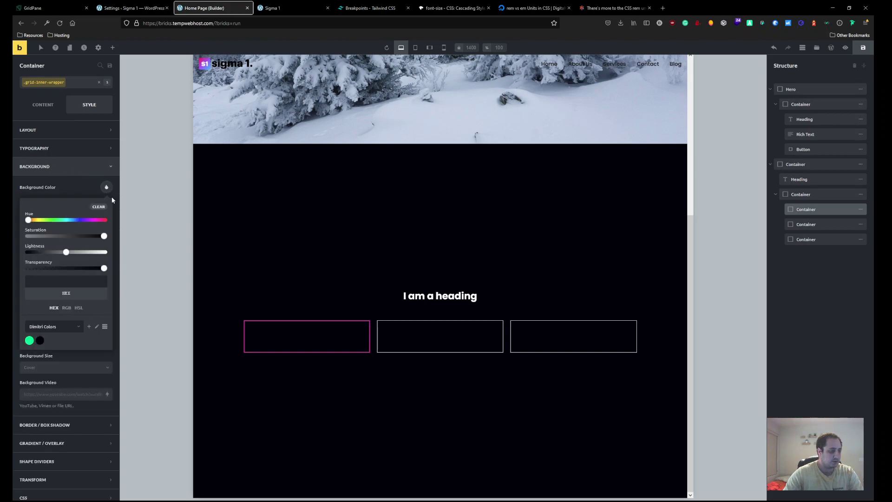
pyautogui.moveTo(52, 221); pyautogui.dragTo(61, 223)
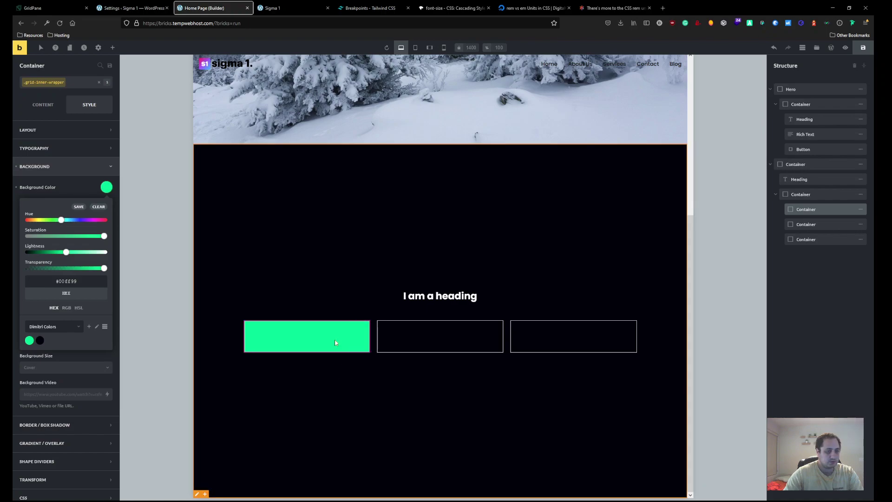
# Apply the grid-inner-wrapper class to the second and third inner containers of the row.
pyautogui.click(792, 223)
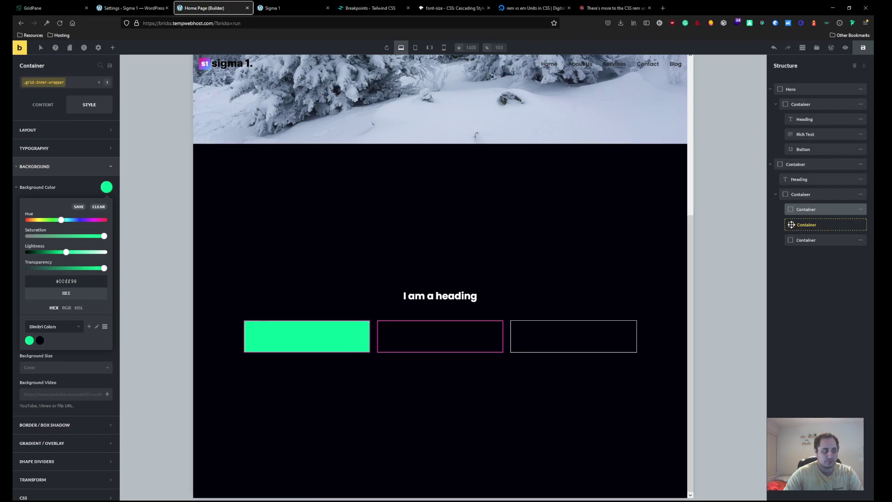
pyautogui.click(34, 84)
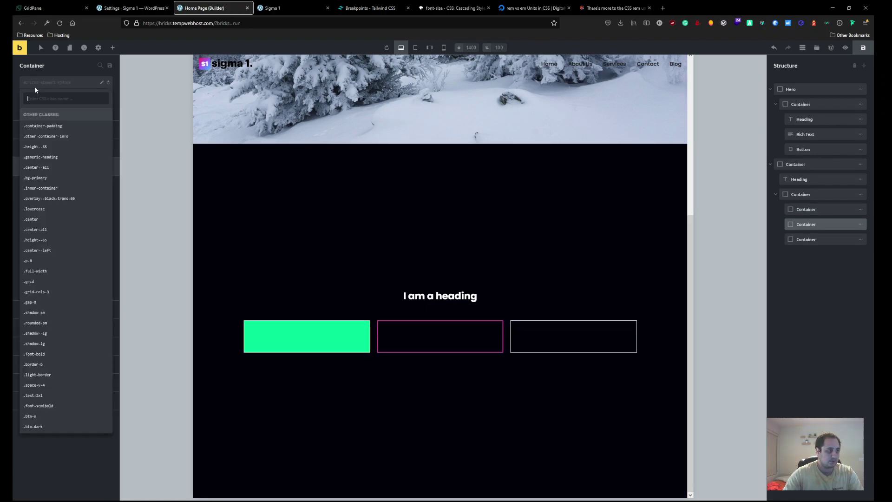
pyautogui.write('grid-inner')
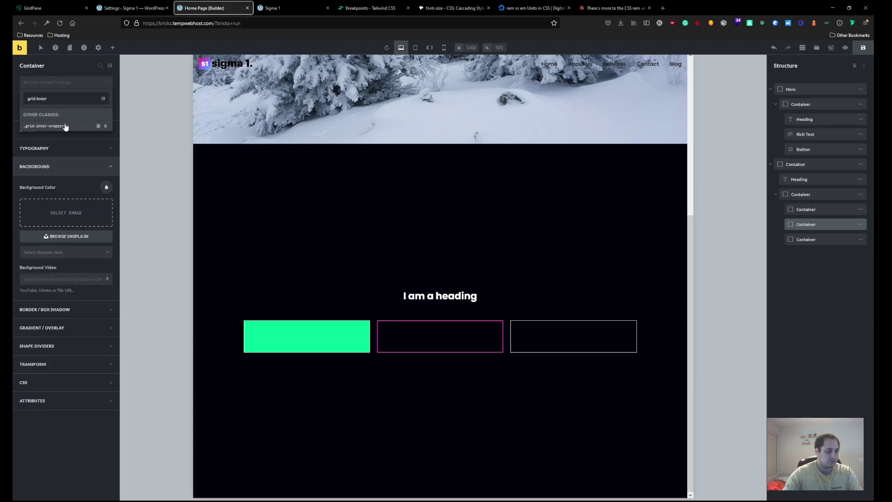
pyautogui.click(66, 125)
pyautogui.click(556, 326)
pyautogui.click(46, 86)
pyautogui.write('grid-inner')
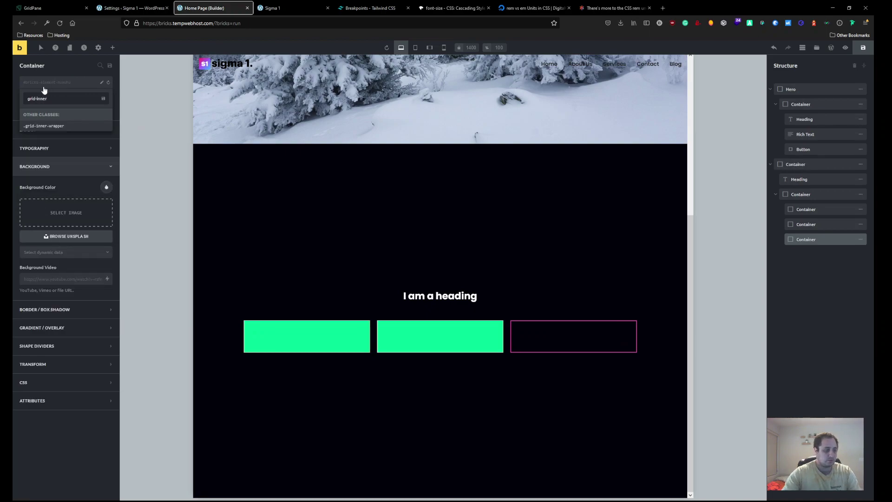
pyautogui.click(44, 126)
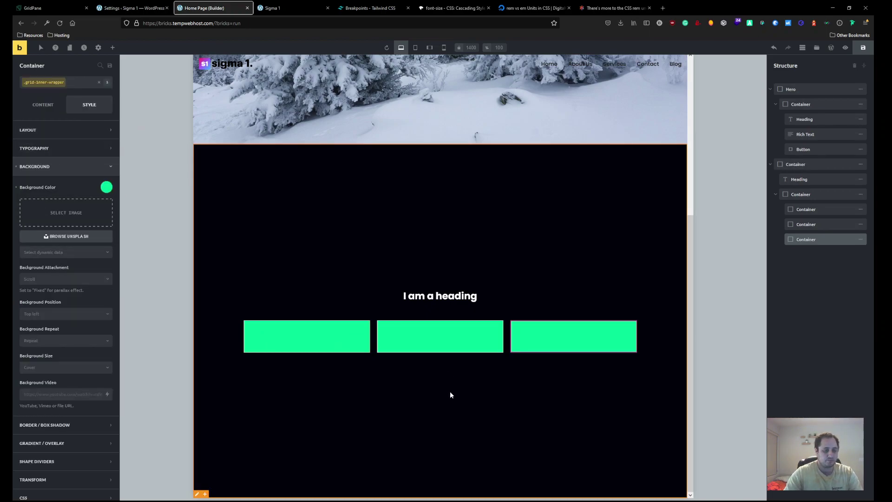
# Set the flex grow of the three-column container to 0.
pyautogui.click(313, 335)
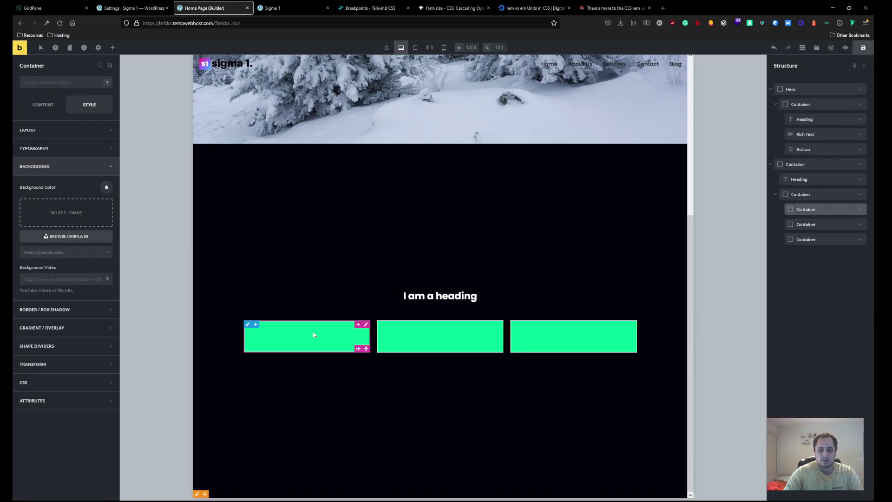
pyautogui.click(784, 194)
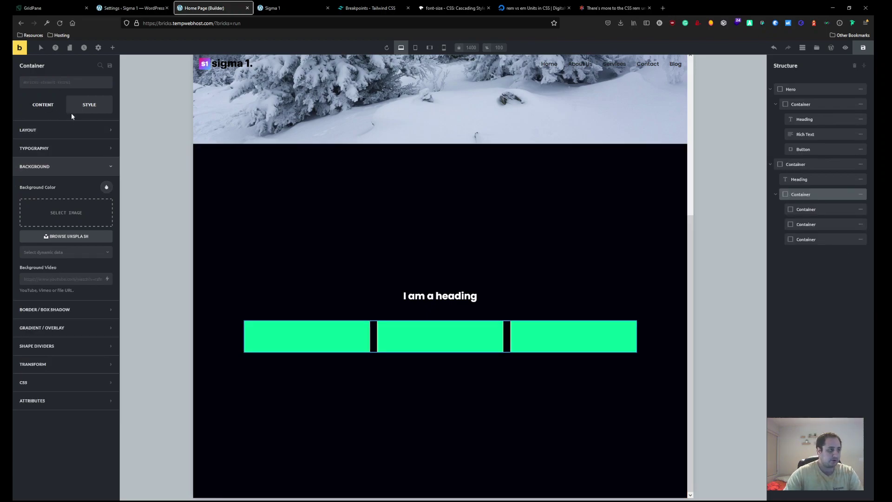
pyautogui.click(53, 105)
pyautogui.click(104, 339)
pyautogui.write('1')
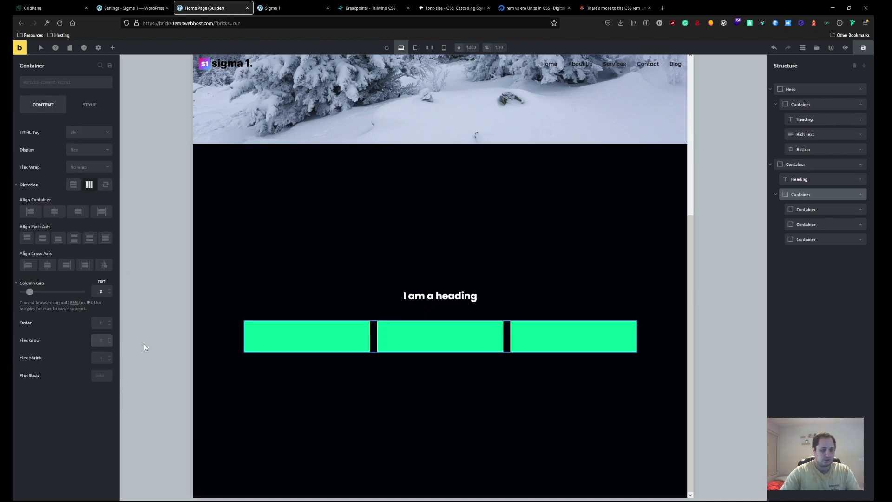
pyautogui.press('Down')
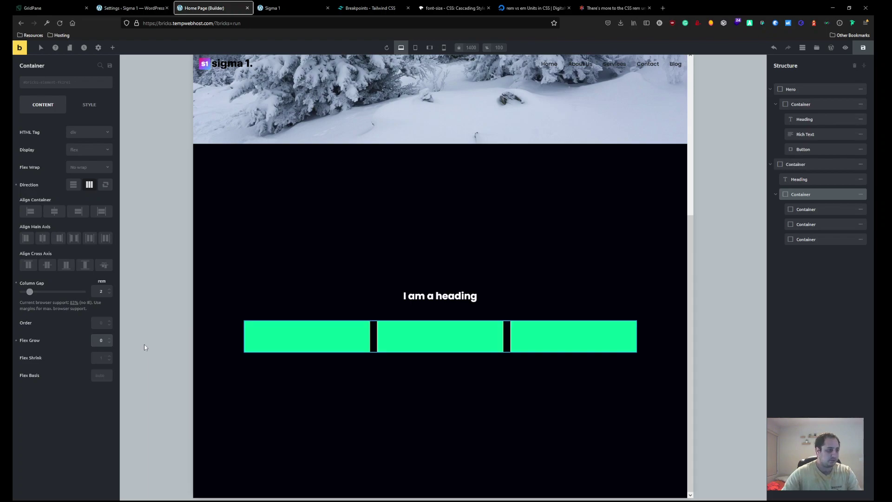
# Set the width of the middle inner container to 67%.
pyautogui.click(793, 210)
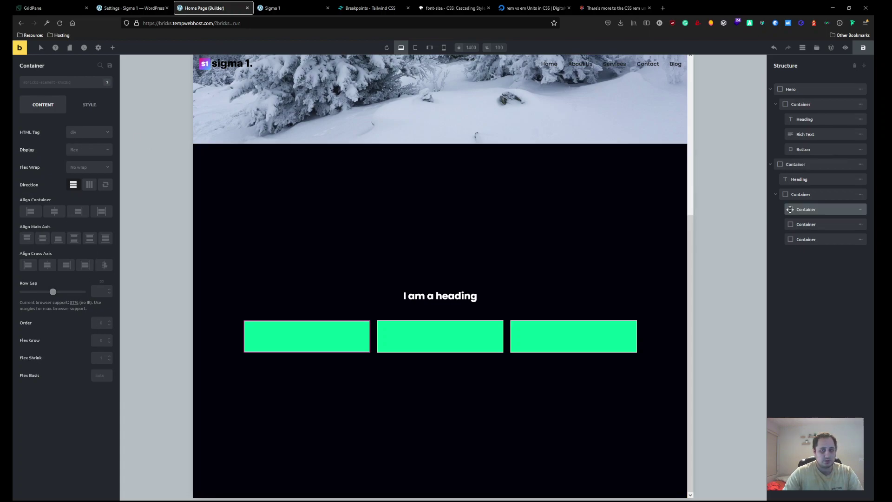
pyautogui.click(86, 104)
pyautogui.click(55, 134)
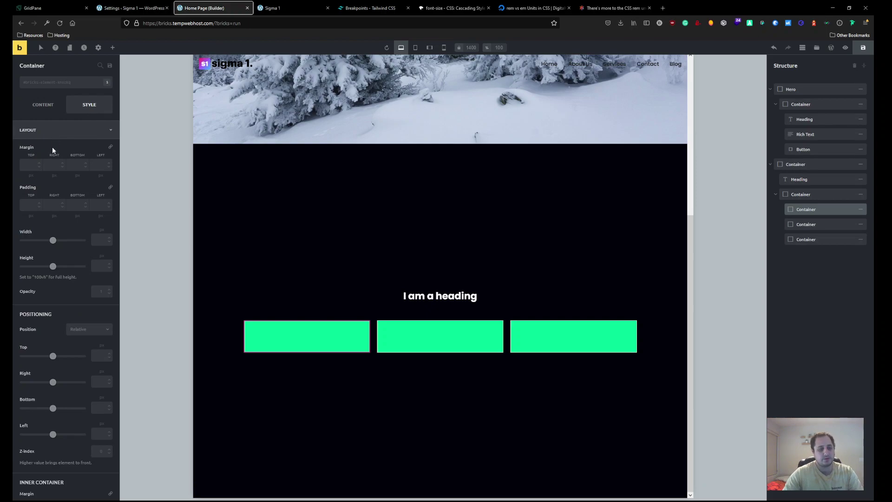
pyautogui.click(435, 335)
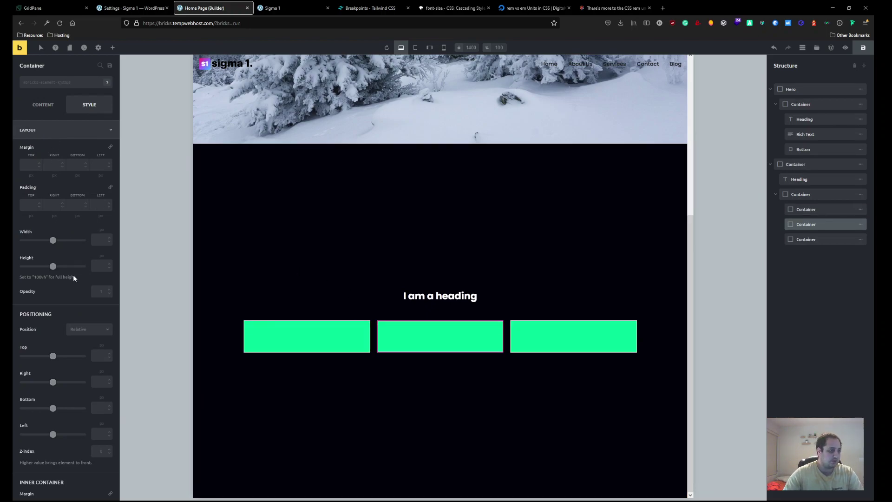
pyautogui.click(101, 239)
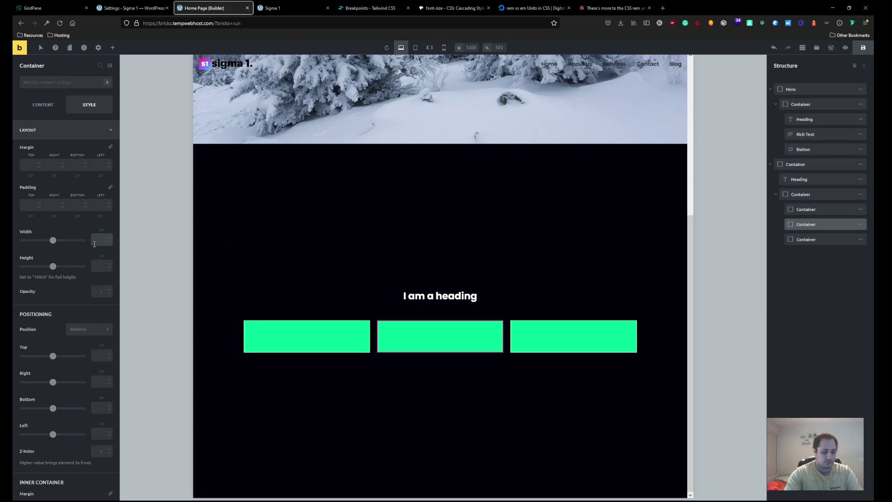
pyautogui.write('67')
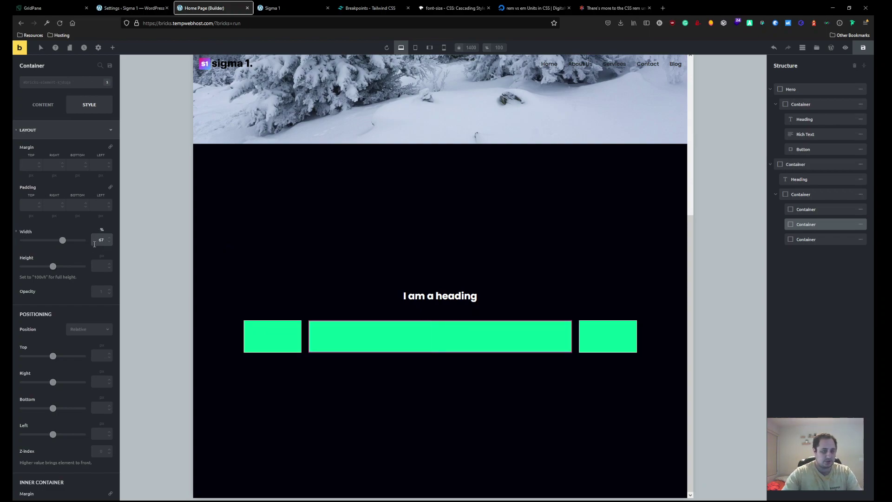
# Delete the third inner container and duplicate the 67% wide container in the row.
pyautogui.click(609, 339)
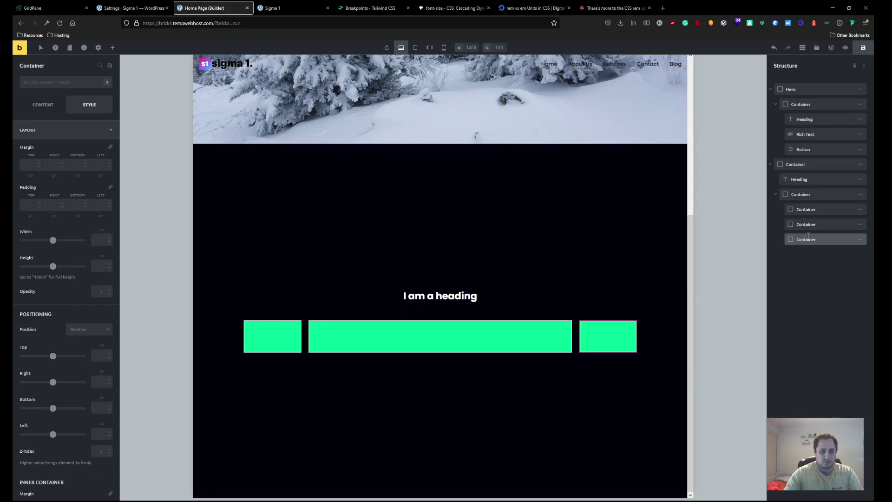
pyautogui.click(794, 239)
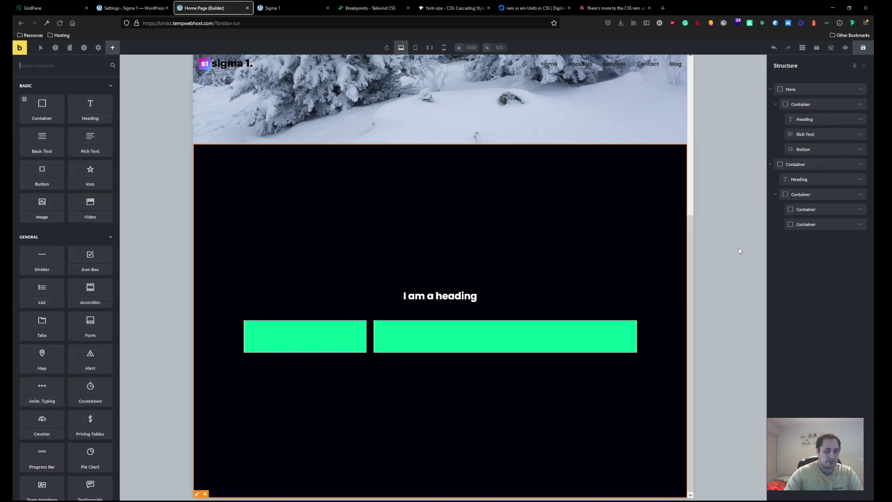
pyautogui.click(860, 224)
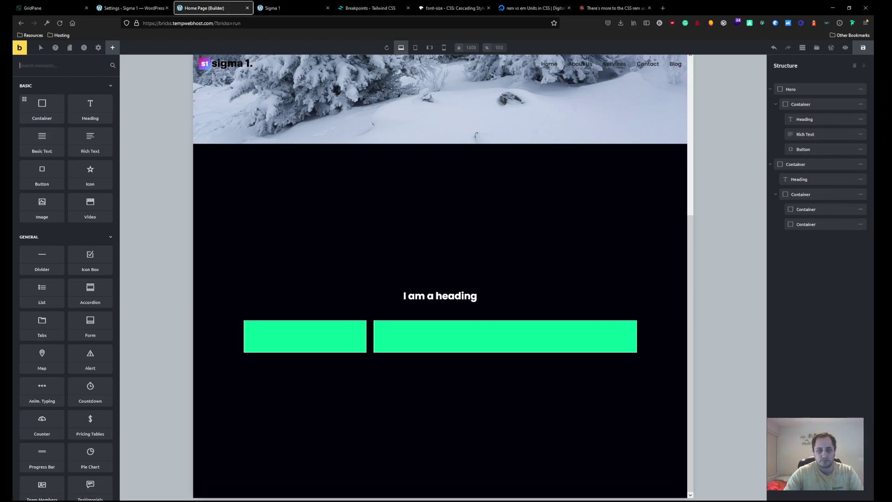
pyautogui.click(808, 225)
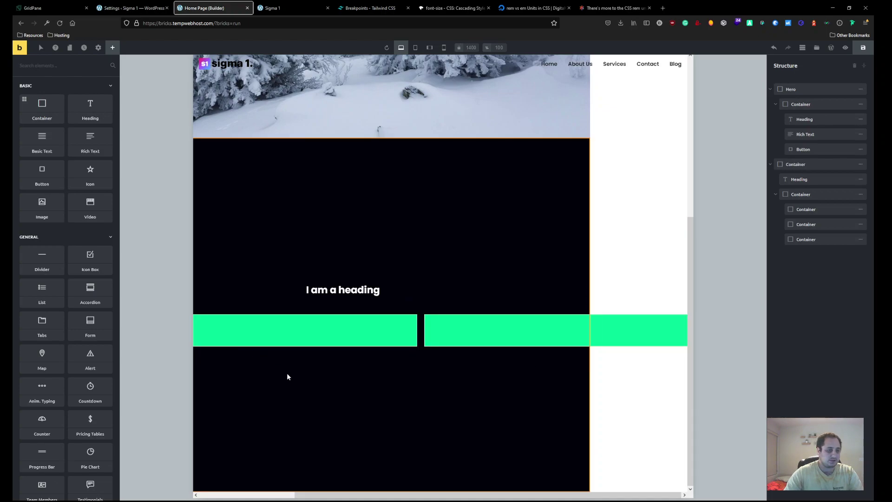
# Delete the entire column container below the heading in the dark section.
pyautogui.moveTo(860, 194)
pyautogui.click(788, 195)
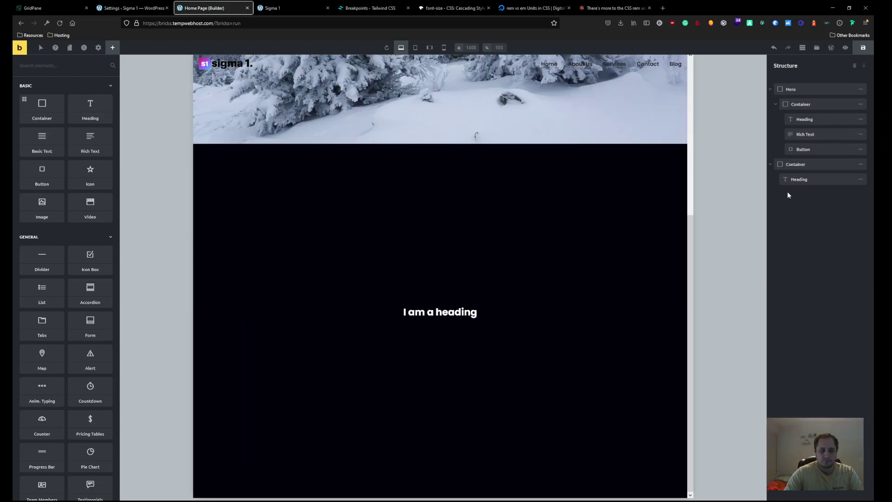
# Change the text of the heading in the dark section to "Simple Grid Layout".
pyautogui.click(454, 312)
pyautogui.tripleClick(453, 313)
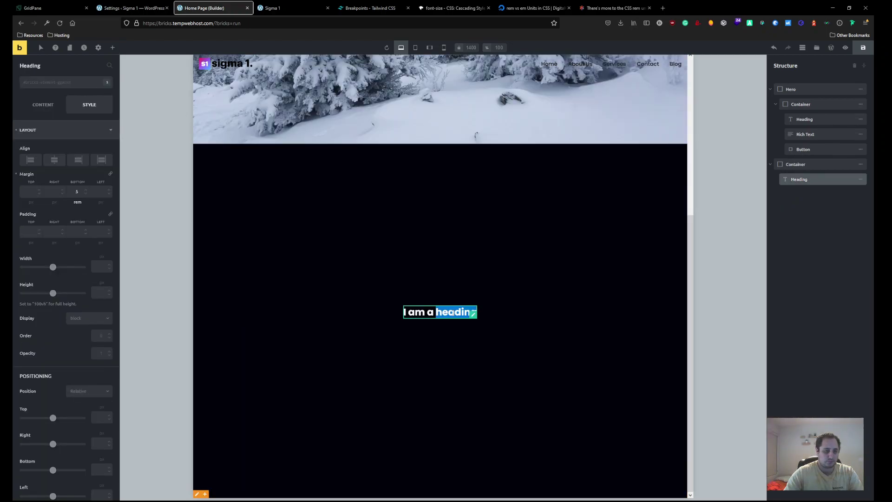
pyautogui.write('S')
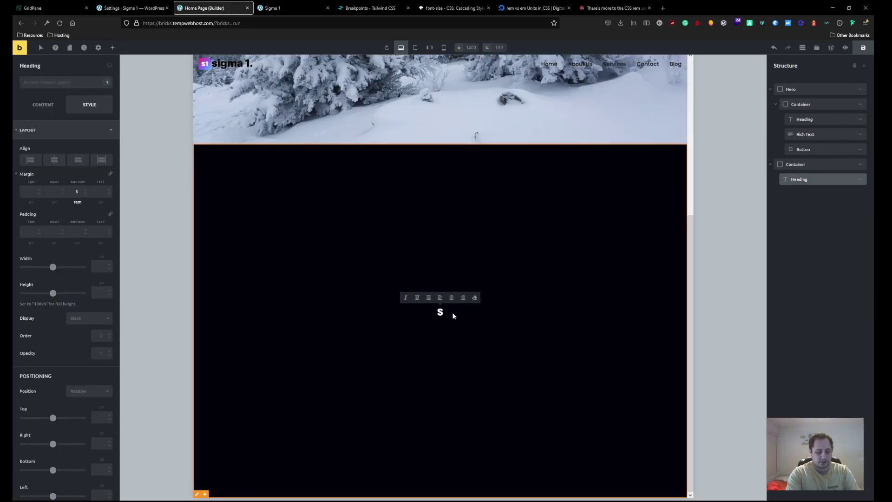
pyautogui.write('imple Grid Layout')
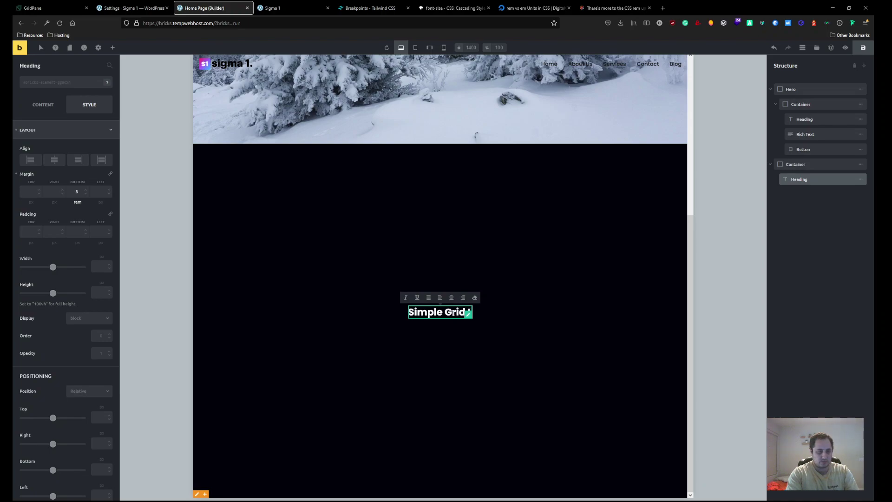
# Insert an empty container below the heading in the dark outer container and open its class list.
pyautogui.click(559, 360)
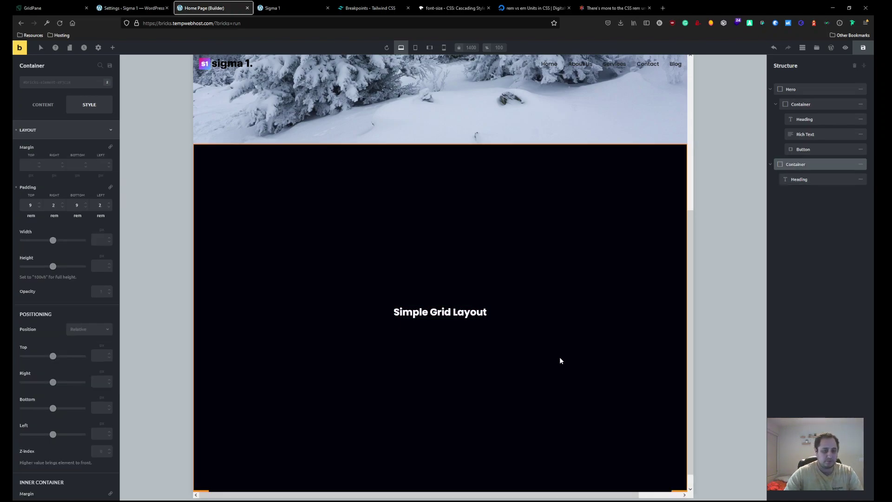
pyautogui.click(112, 47)
pyautogui.click(53, 106)
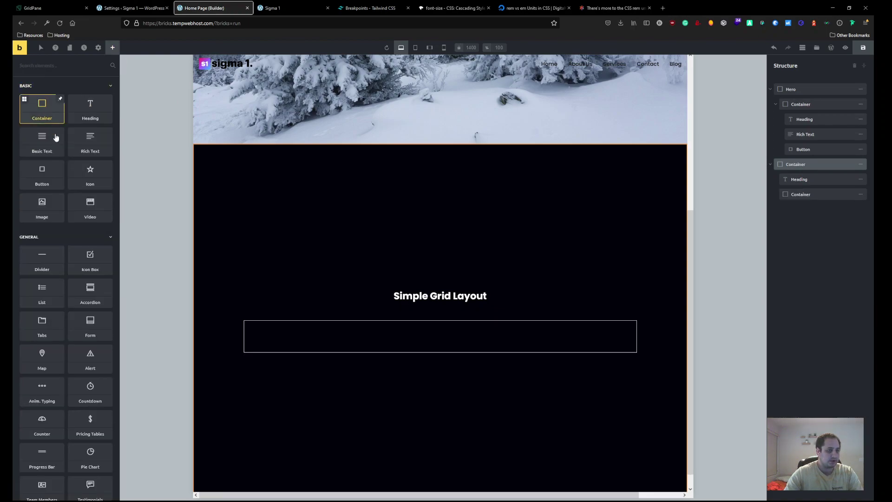
pyautogui.click(370, 339)
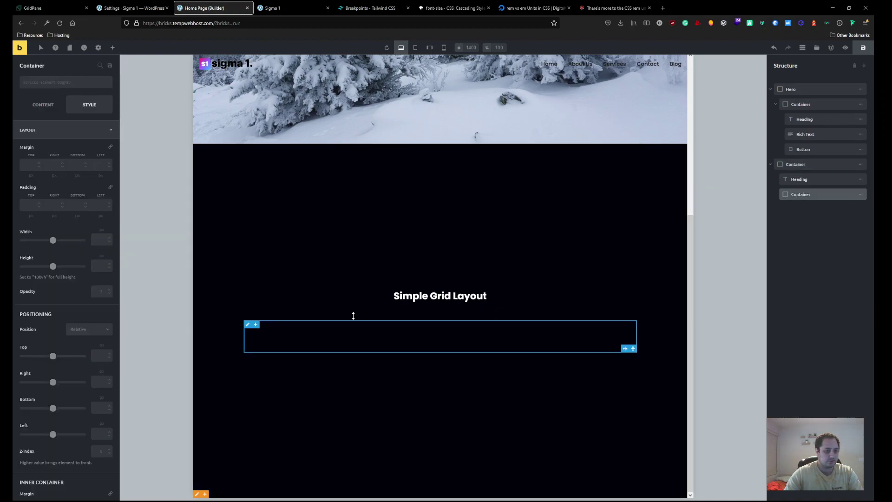
pyautogui.click(48, 83)
# Switch to the Bricks settings page and examine the grid column classes in the global Custom CSS.
pyautogui.click(142, 4)
pyautogui.scroll(-5, 242, 181)
pyautogui.scroll(-10, 242, 181)
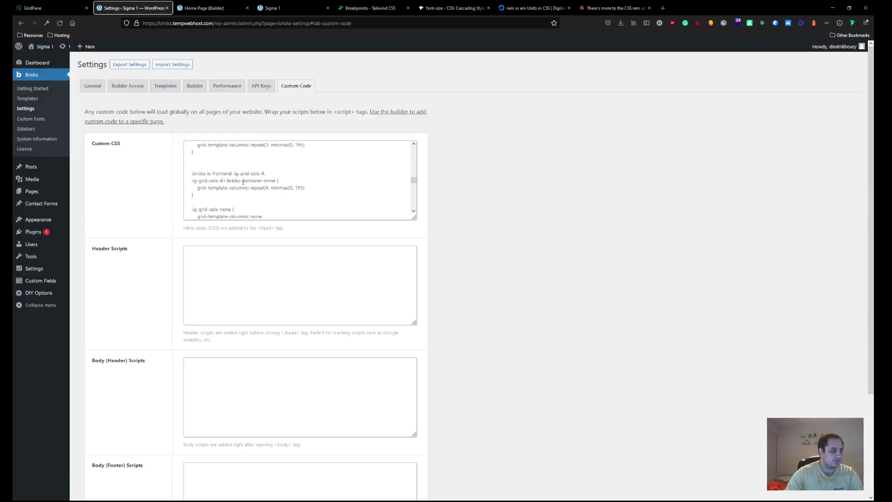
pyautogui.scroll(-5, 248, 185)
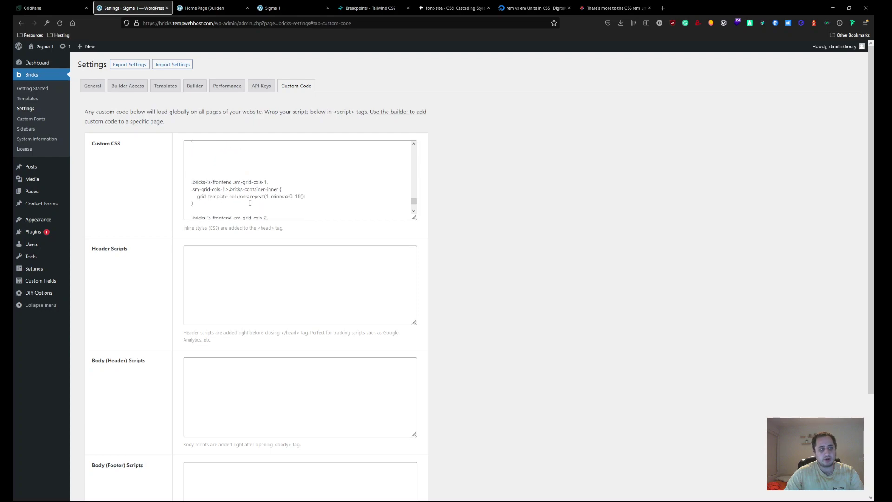
# Review the gap and column-start classes in the global Custom CSS, and return to the Home Page builder.
pyautogui.scroll(-5, 255, 158)
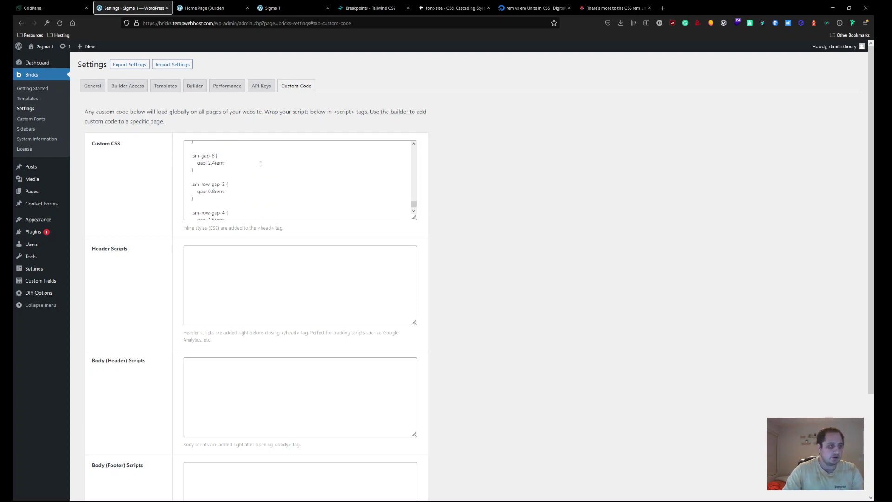
pyautogui.scroll(5, 265, 175)
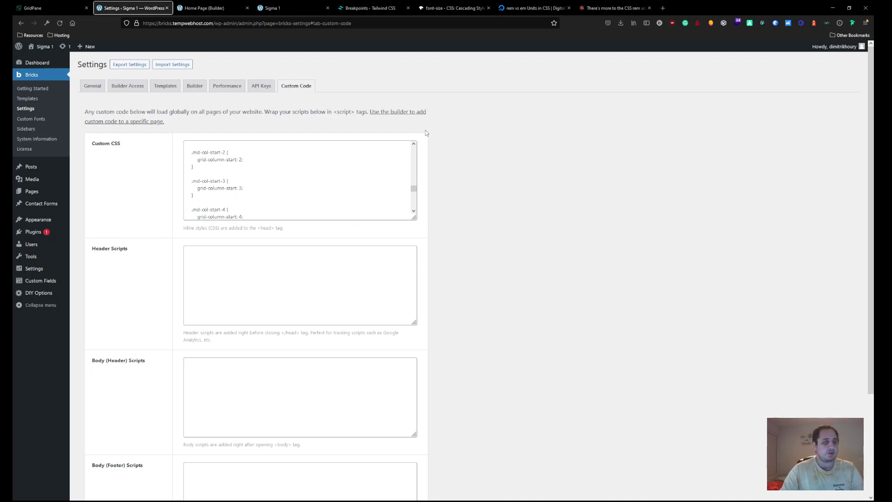
pyautogui.click(201, 4)
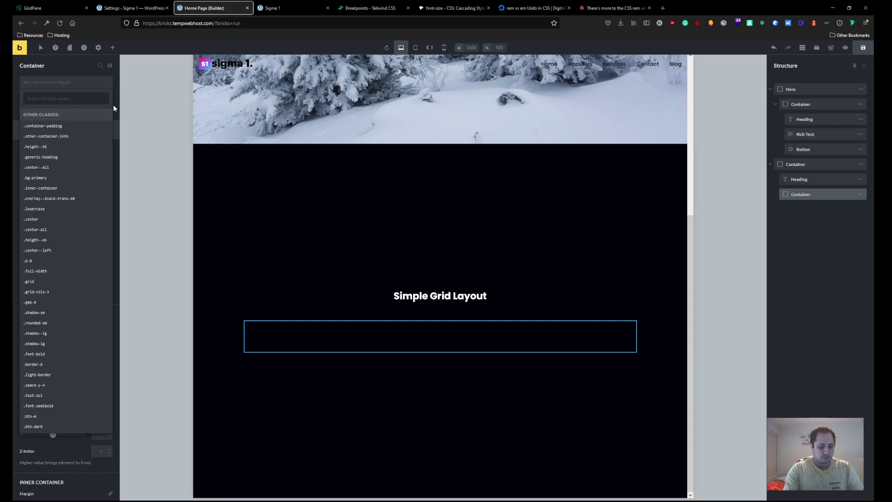
# Assign the global classes grid, grid-cols-3 and gap-8 to the empty container below the heading.
pyautogui.write('grid')
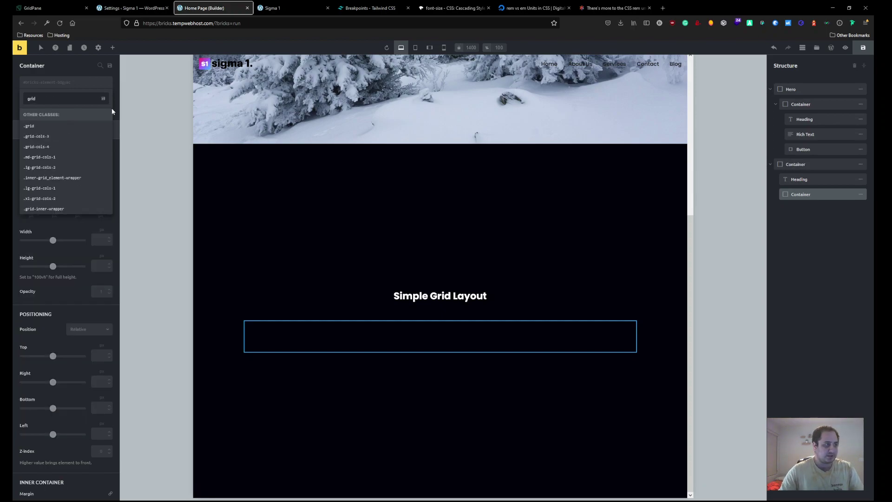
pyautogui.click(29, 126)
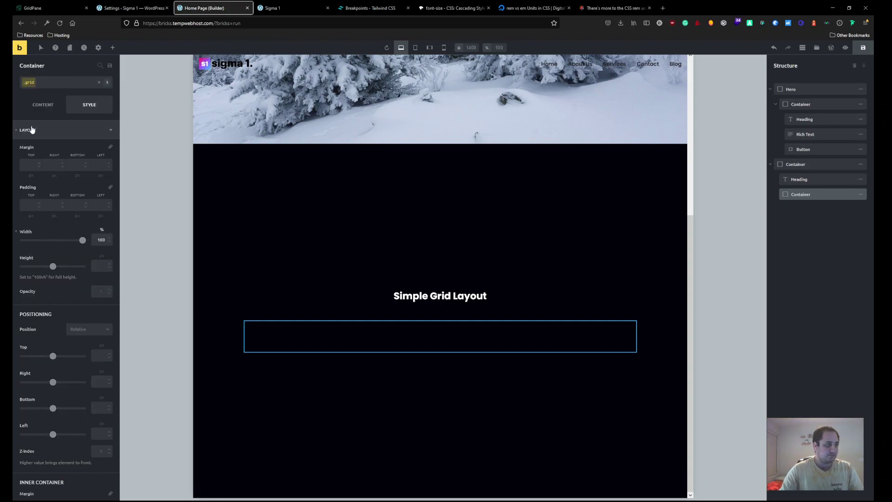
pyautogui.click(57, 85)
pyautogui.write('grid-')
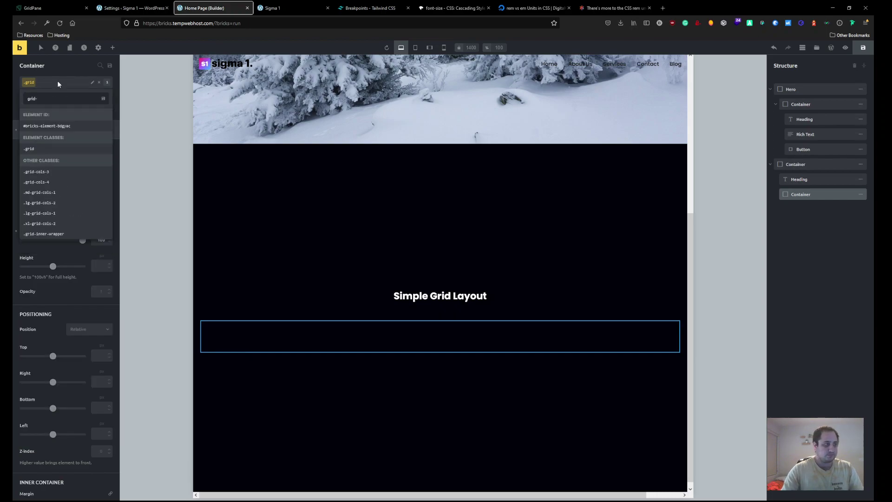
pyautogui.click(50, 172)
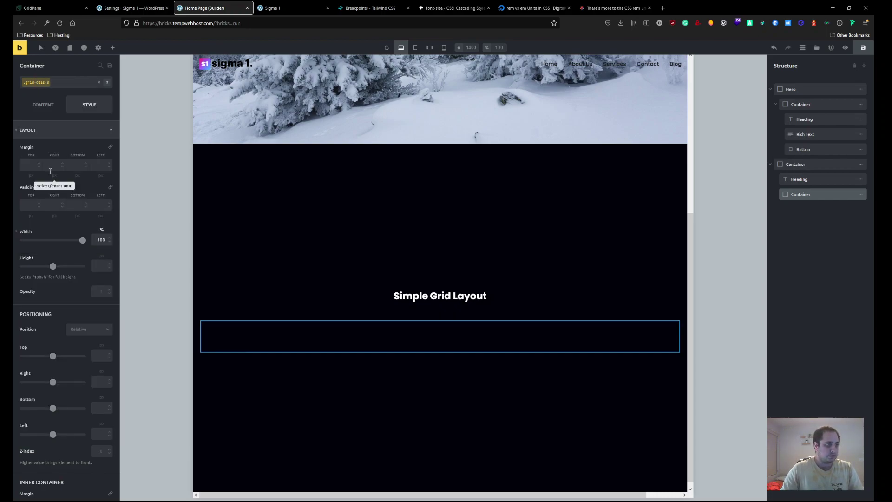
pyautogui.click(60, 82)
pyautogui.write('gap-')
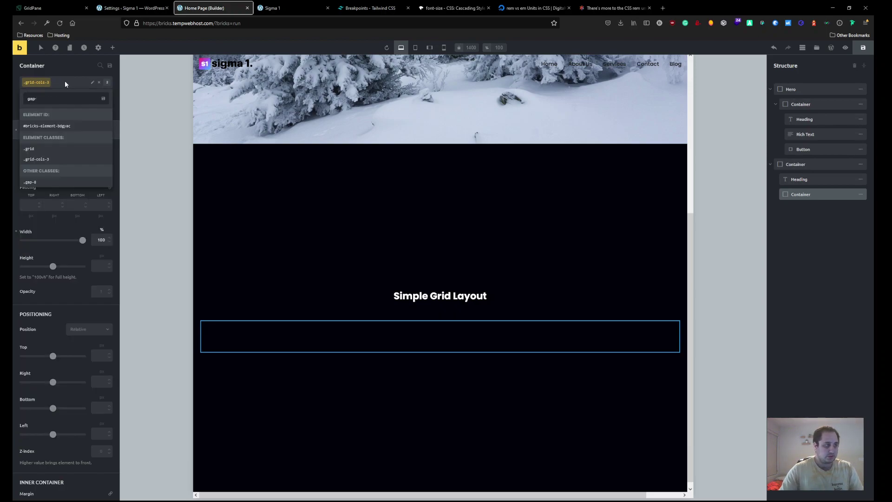
pyautogui.write('8')
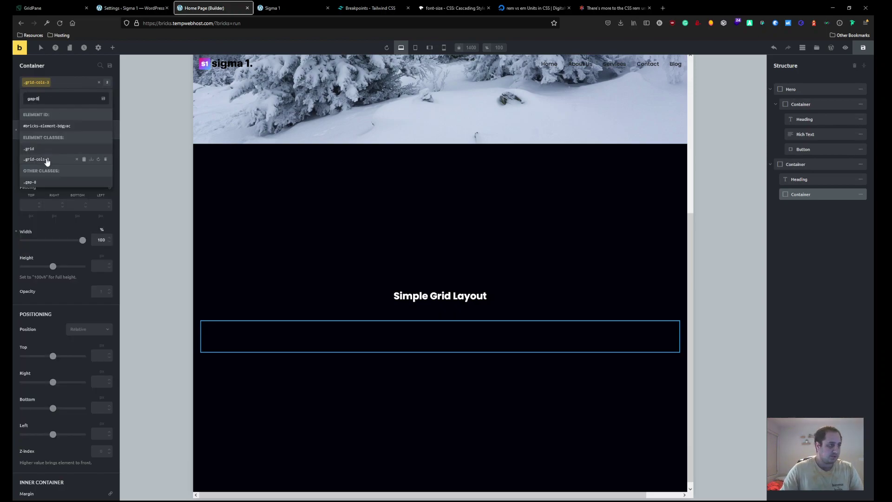
pyautogui.click(42, 182)
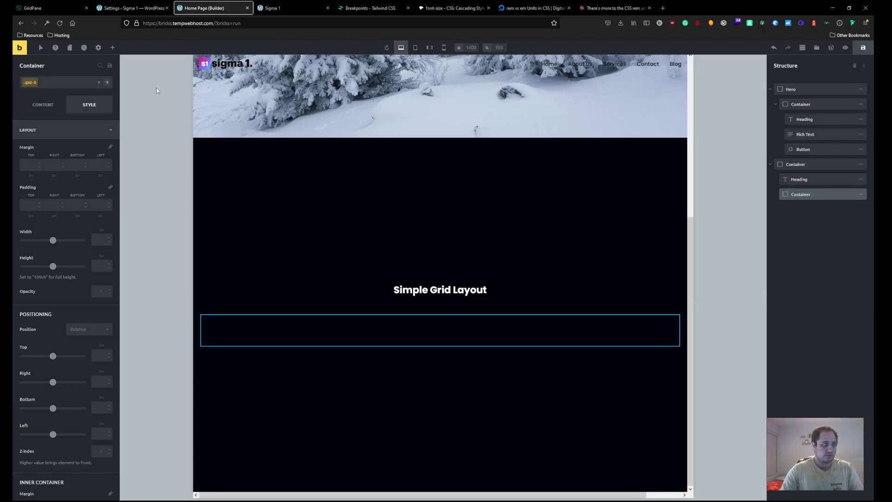
# Insert a container inside the grid container and give it the grid-inner-wrapper class.
pyautogui.click(111, 48)
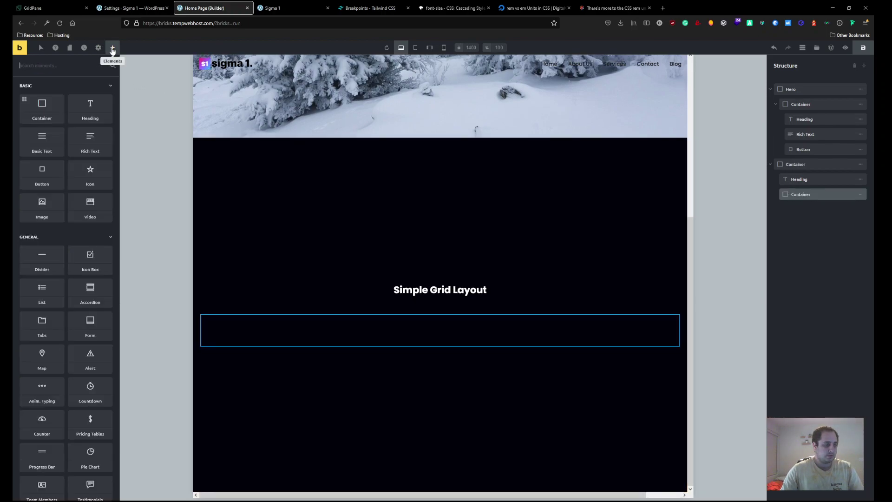
pyautogui.click(40, 106)
pyautogui.click(286, 330)
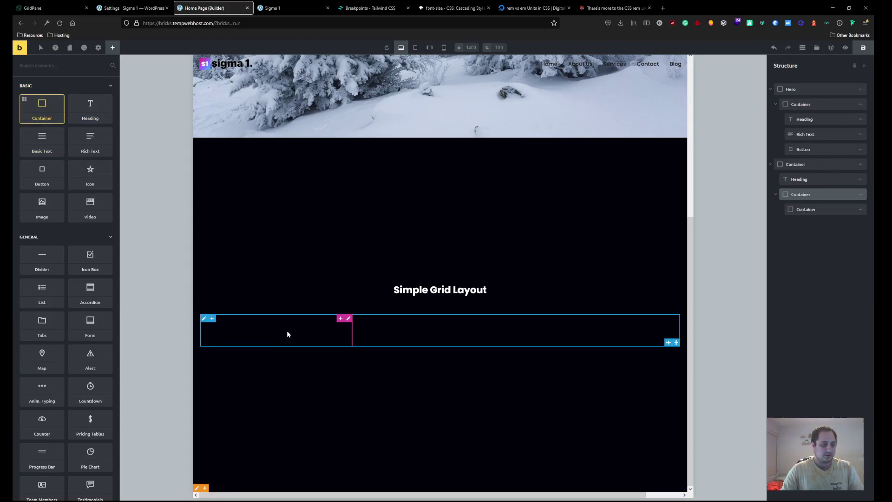
pyautogui.click(59, 86)
pyautogui.write('grid-')
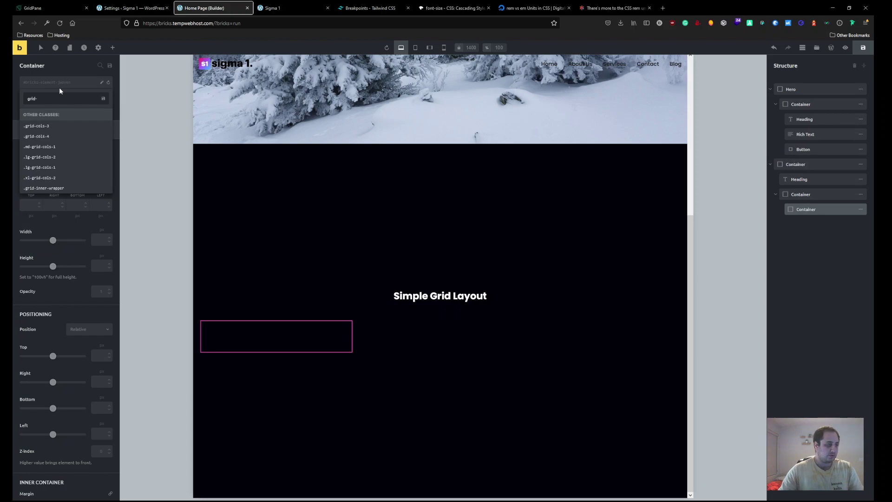
pyautogui.press('BackSpace')
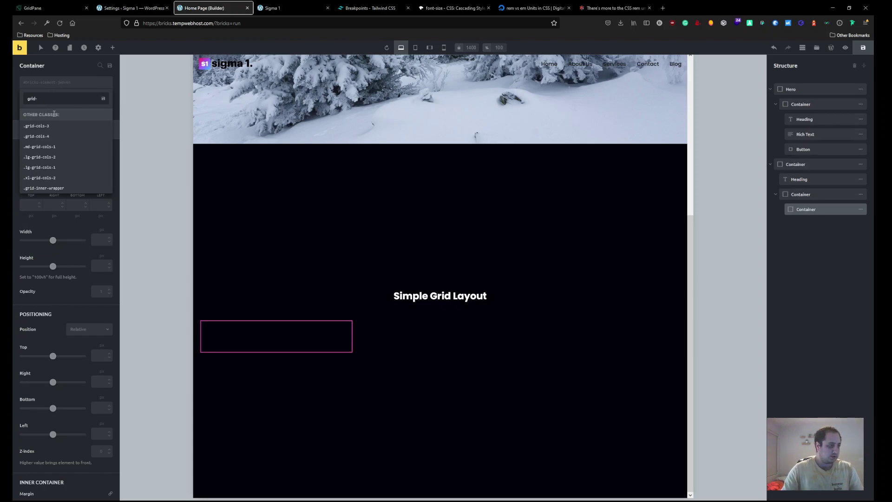
pyautogui.click(59, 189)
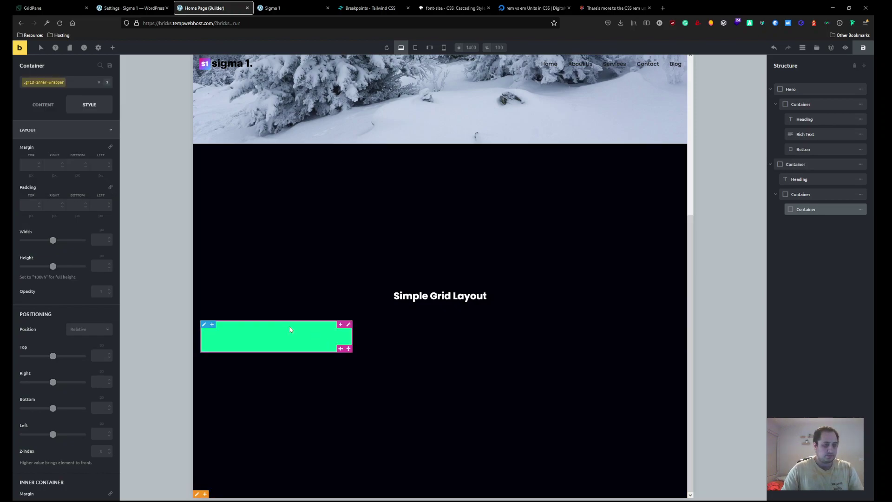
# Duplicate the green inner container twice to fill the three-column grid.
pyautogui.click(860, 209)
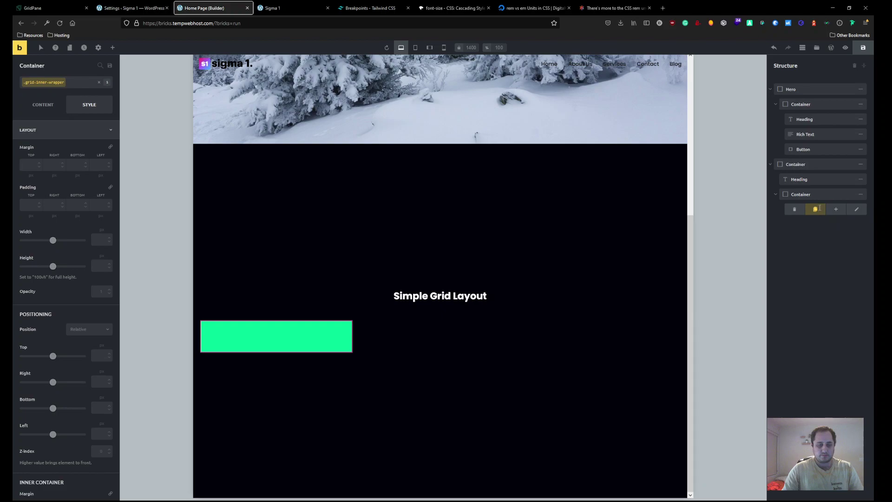
pyautogui.click(816, 208)
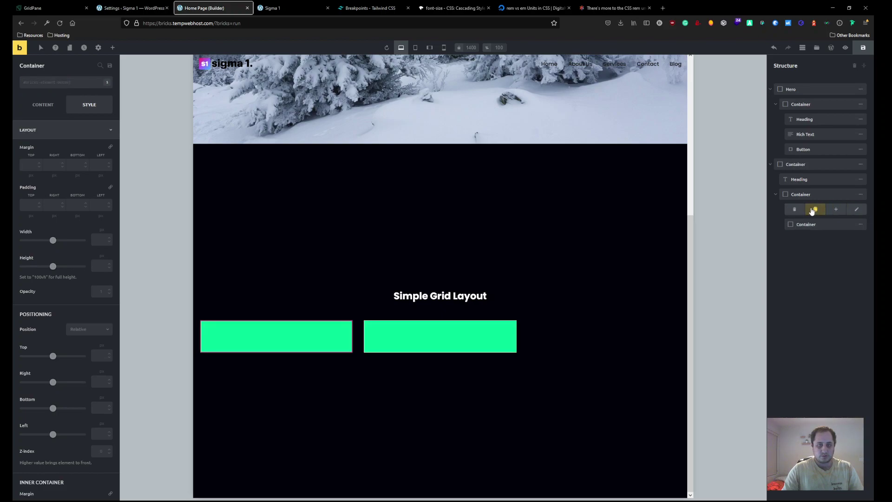
pyautogui.click(812, 210)
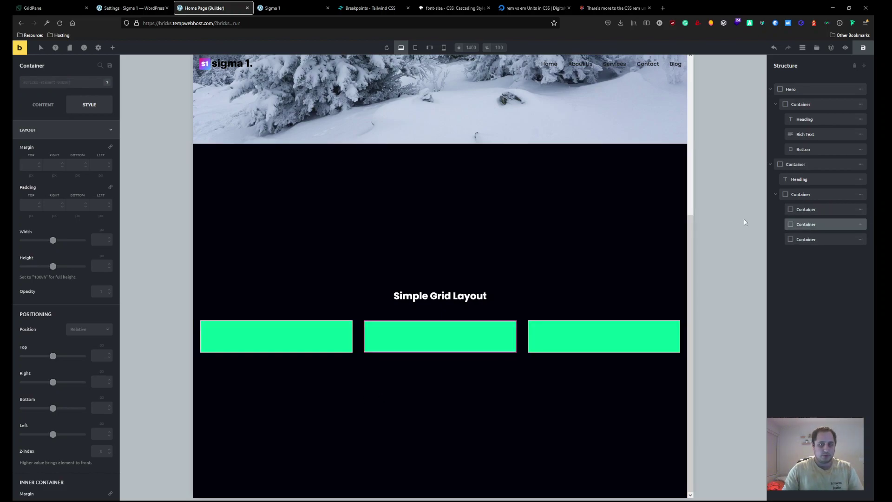
# Insert another container in the dark outer container below the grid and assign it the inner-container class.
pyautogui.click(784, 194)
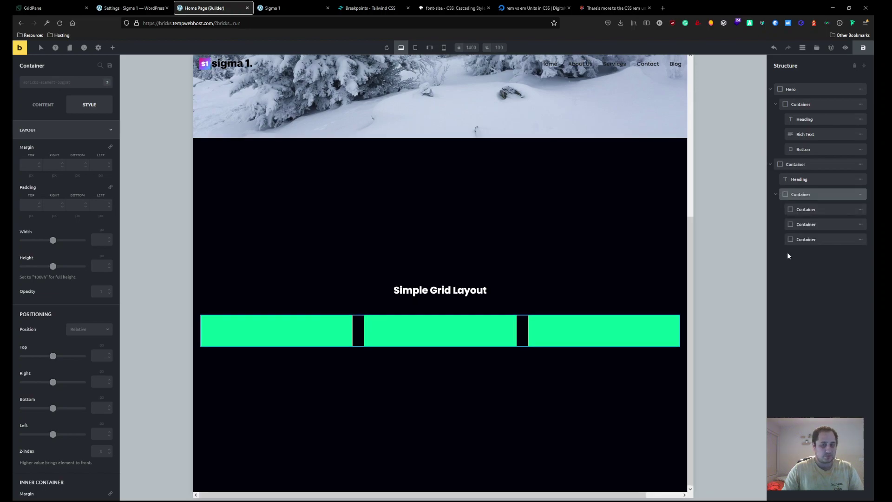
pyautogui.click(779, 164)
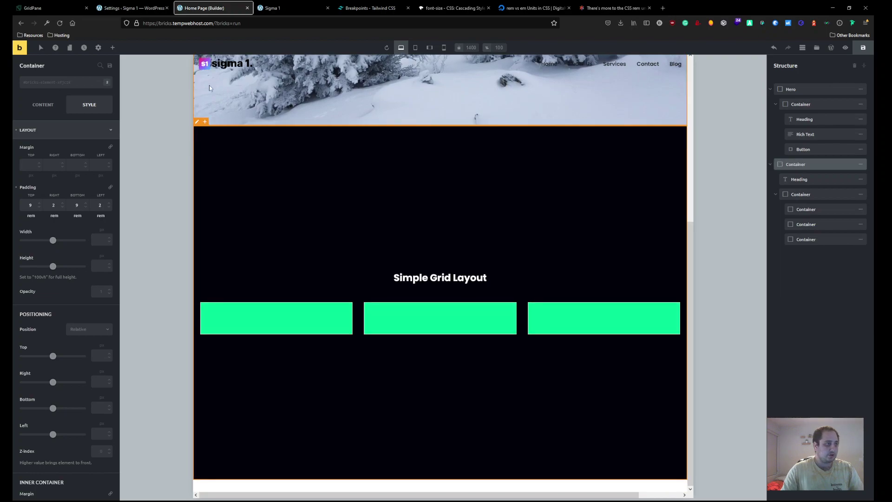
pyautogui.click(113, 48)
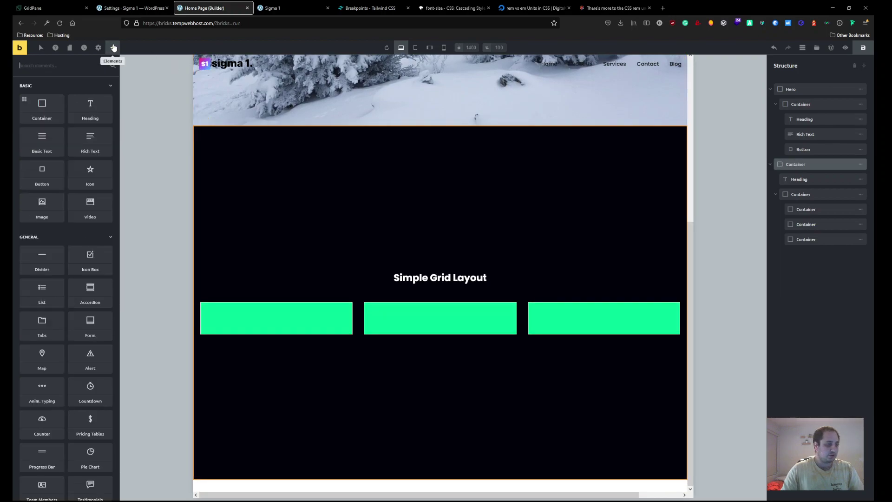
pyautogui.click(40, 111)
pyautogui.click(307, 348)
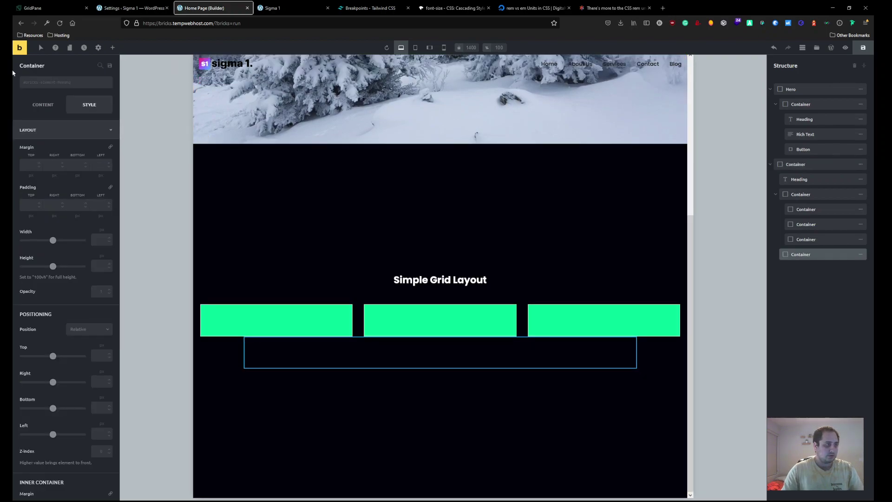
pyautogui.click(48, 88)
pyautogui.write('inner')
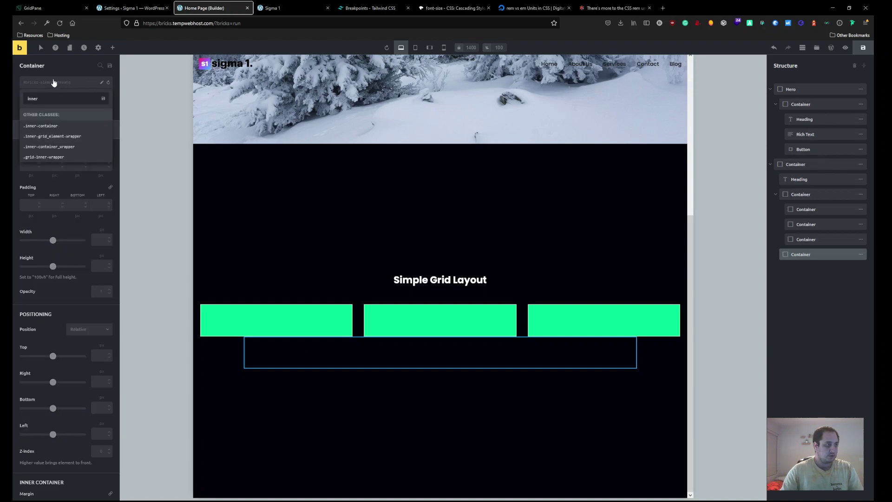
pyautogui.click(42, 126)
# Nest the grid container with its three child containers inside the new inner-container element.
pyautogui.moveTo(790, 211); pyautogui.dragTo(813, 258)
pyautogui.moveTo(822, 211); pyautogui.dragTo(834, 206)
pyautogui.moveTo(845, 251); pyautogui.dragTo(845, 208)
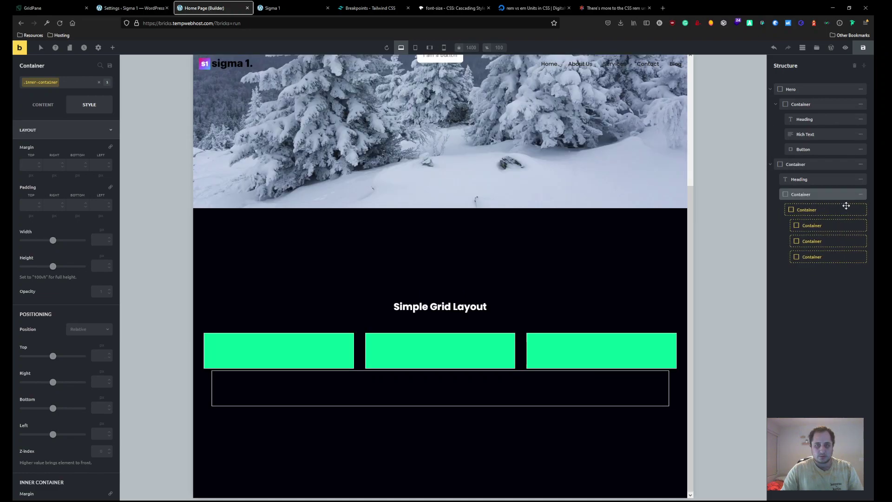
pyautogui.scroll(-2, 639, 305)
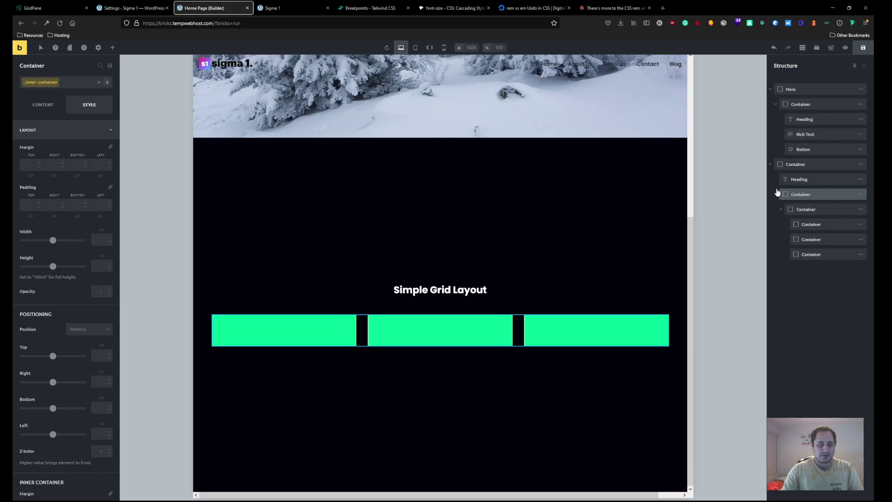
# Examine the max-width rule in the custom CSS of the inner-container class.
pyautogui.click(91, 135)
pyautogui.click(72, 258)
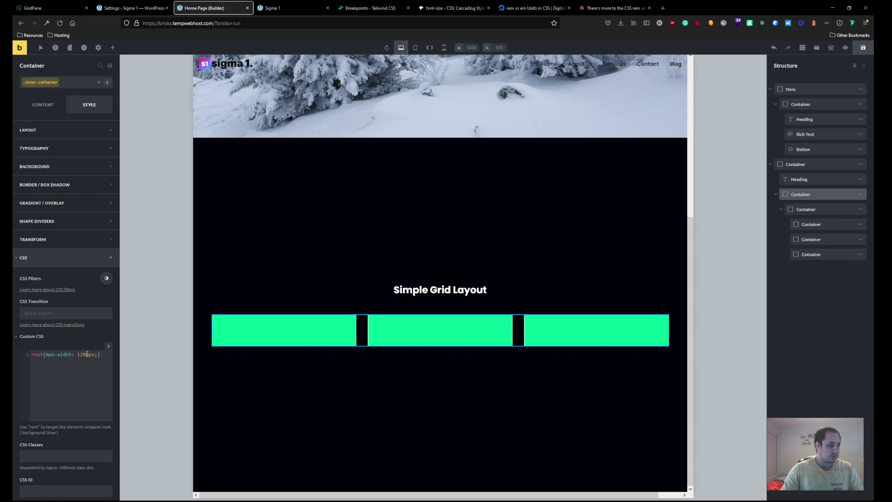
pyautogui.click(87, 353)
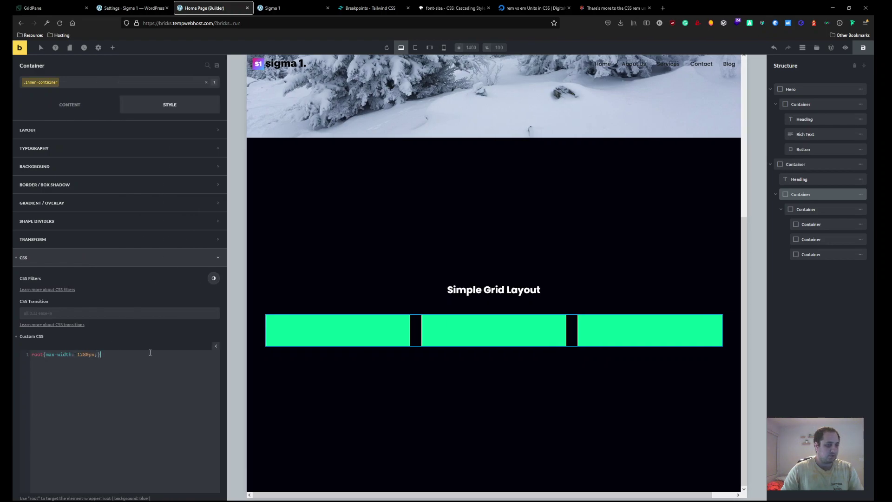
pyautogui.click(216, 346)
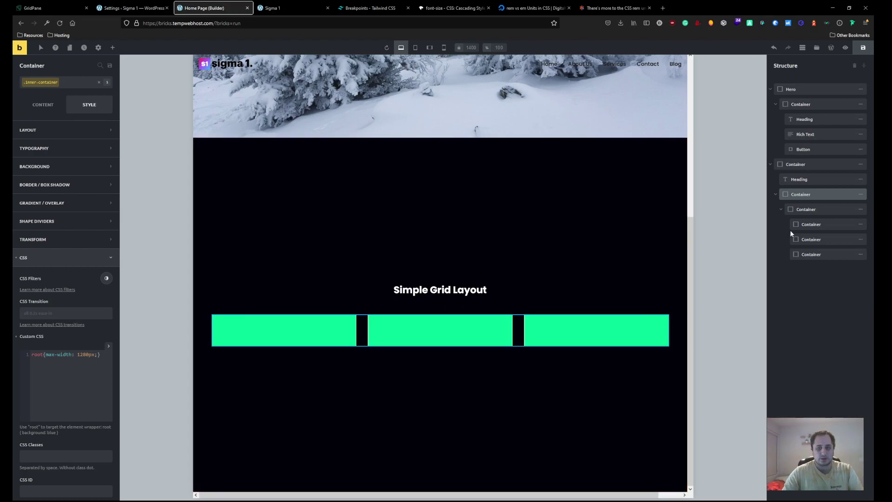
# Rename the container with the inner-container class to "Inner Container" and the grid container inside it to "Grid Wrapper".
pyautogui.doubleClick(799, 194)
pyautogui.write('Inner')
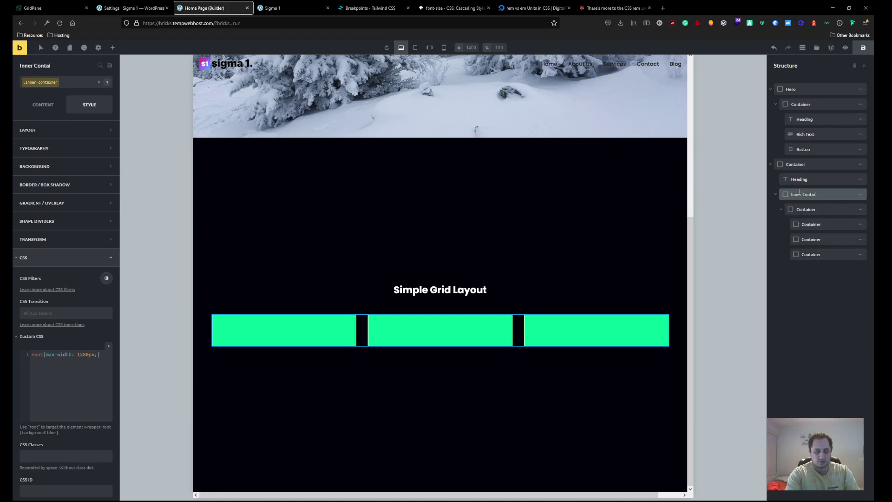
pyautogui.doubleClick(815, 208)
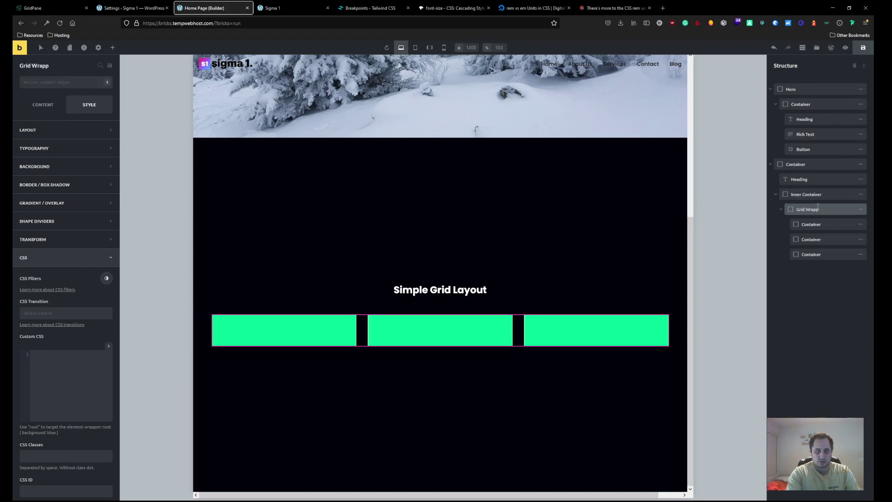
# Check the Grid Wrapper's nested containers and its list of assigned classes.
pyautogui.click(779, 210)
pyautogui.click(780, 210)
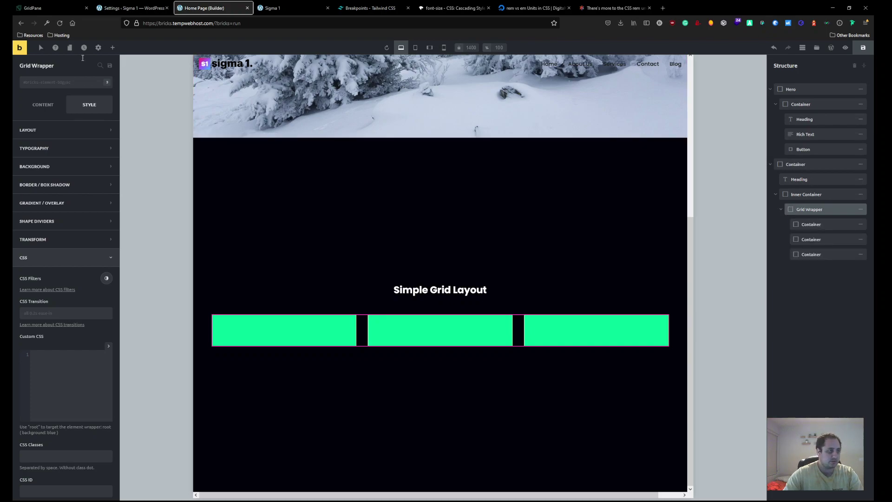
pyautogui.click(56, 85)
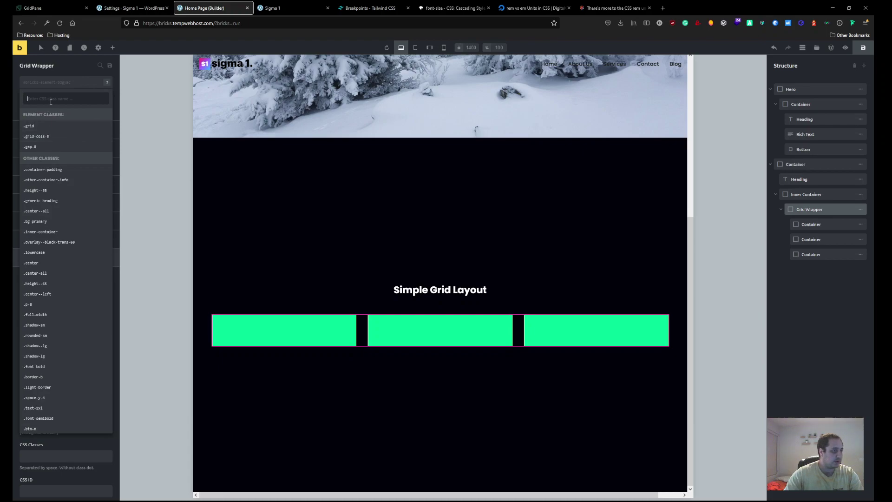
pyautogui.click(60, 83)
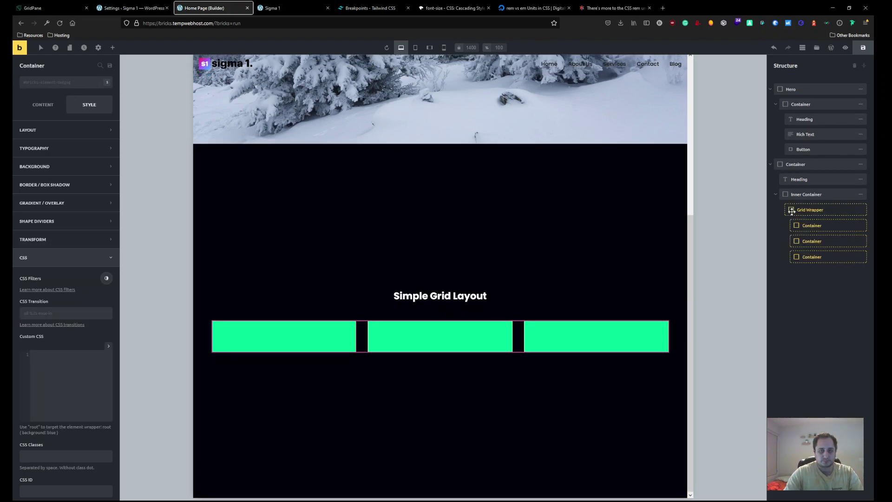
# Insert a heading into the first green container of the grid.
pyautogui.click(306, 330)
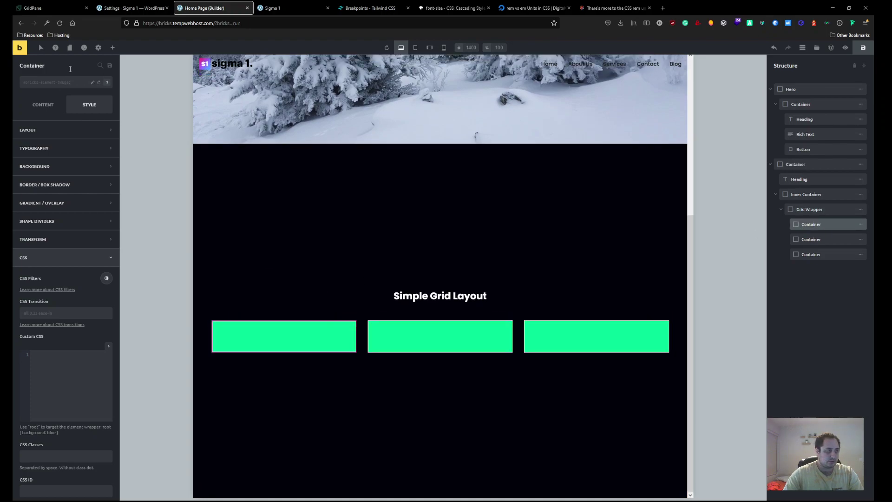
pyautogui.click(106, 49)
pyautogui.click(90, 111)
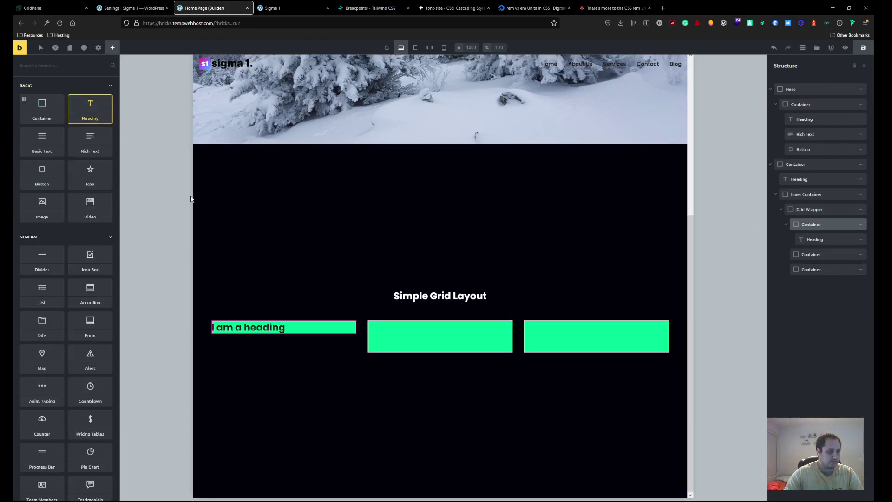
# Insert a heading into the second and third green containers of the grid.
pyautogui.click(57, 84)
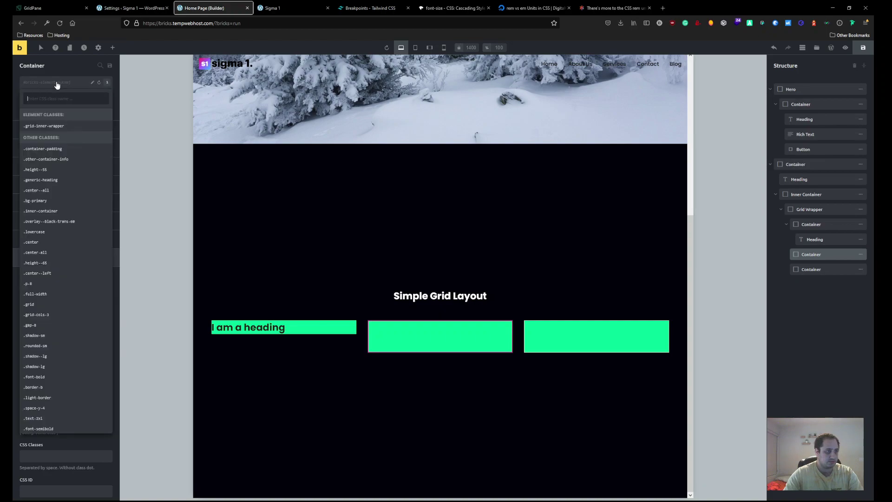
pyautogui.click(113, 48)
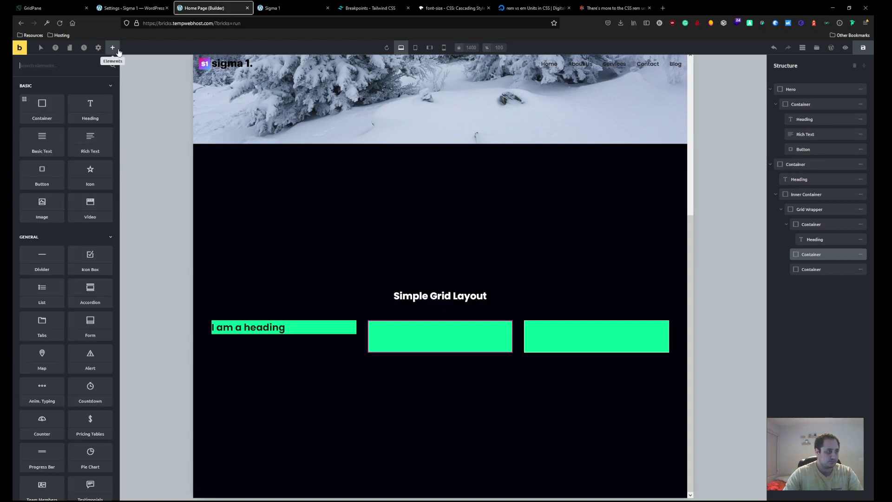
pyautogui.click(90, 110)
pyautogui.click(578, 343)
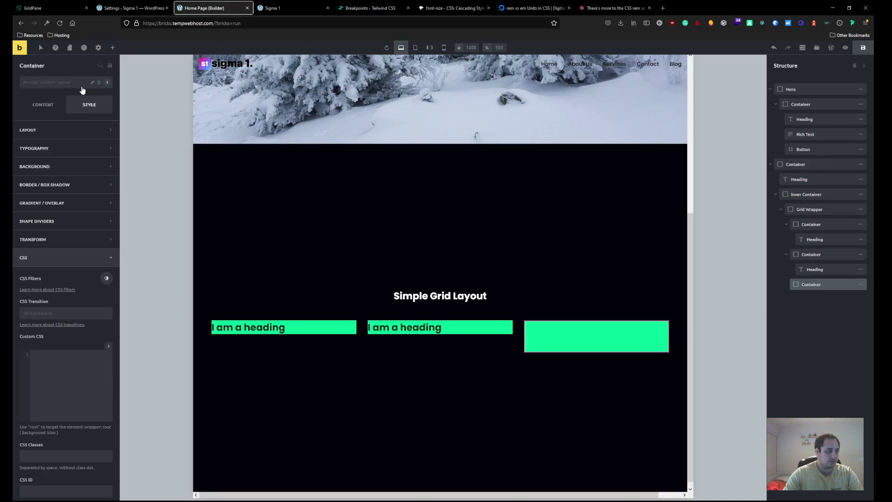
pyautogui.click(82, 86)
pyautogui.click(113, 48)
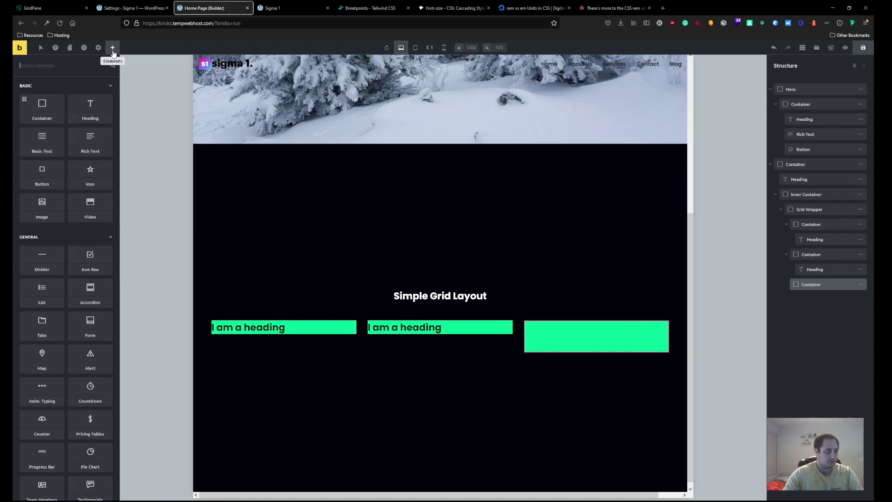
pyautogui.click(90, 109)
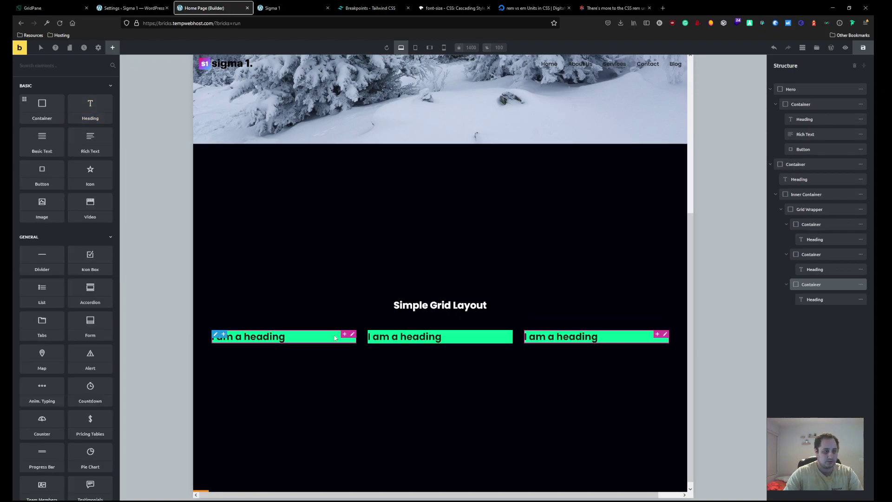
# Set the padding of the grid-inner-wrapper class to 4rem on all four sides.
pyautogui.click(246, 342)
pyautogui.click(70, 87)
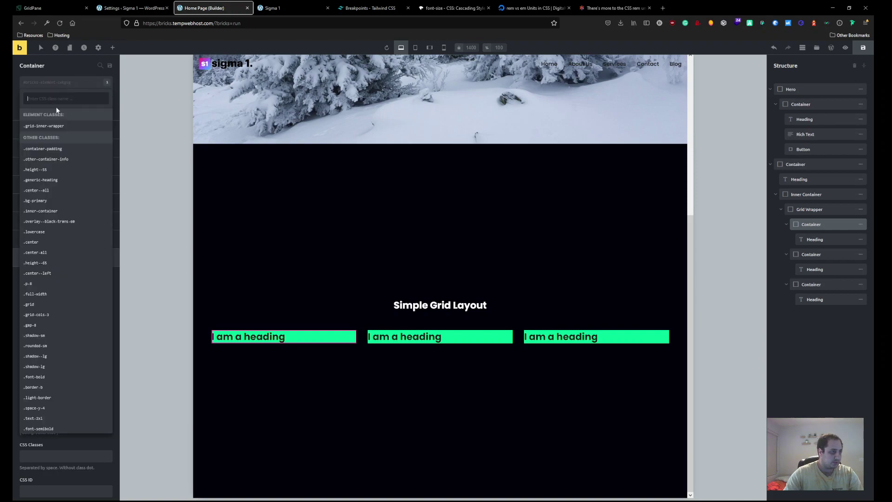
pyautogui.click(56, 124)
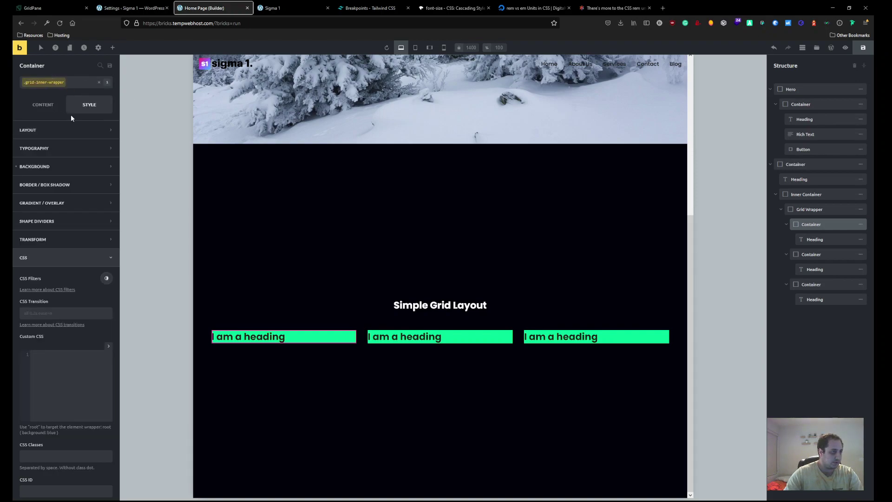
pyautogui.click(39, 134)
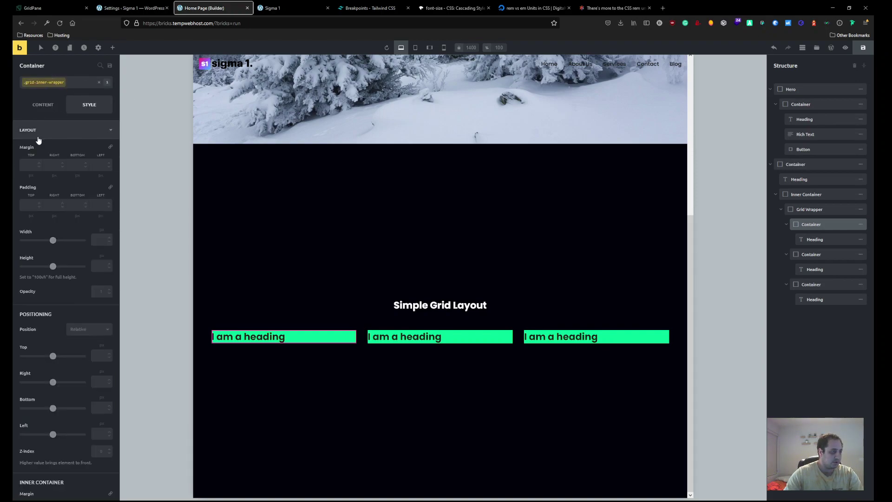
pyautogui.click(24, 206)
pyautogui.write('4rem')
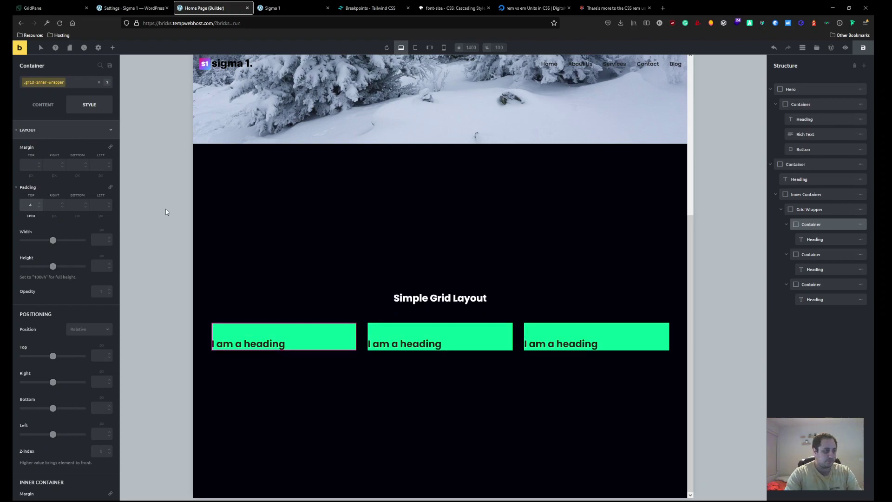
pyautogui.click(110, 188)
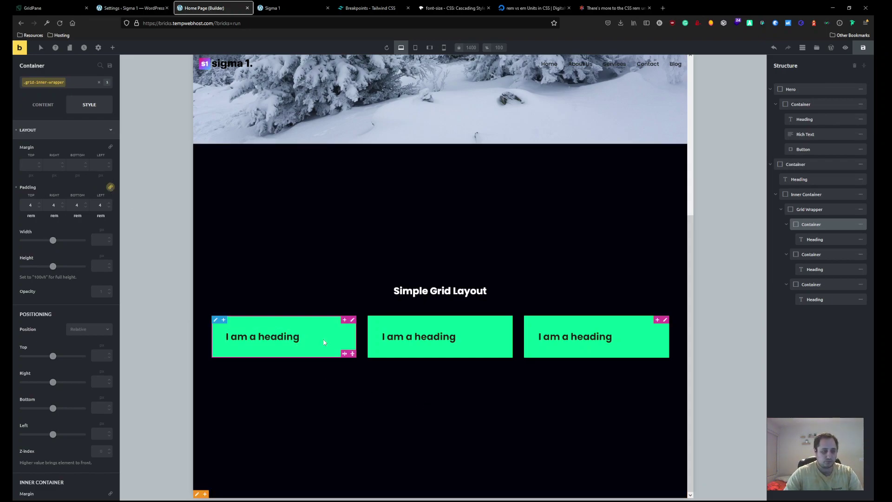
# Save the page and check the three padded boxes on the live Sigma 1 page.
pyautogui.click(863, 50)
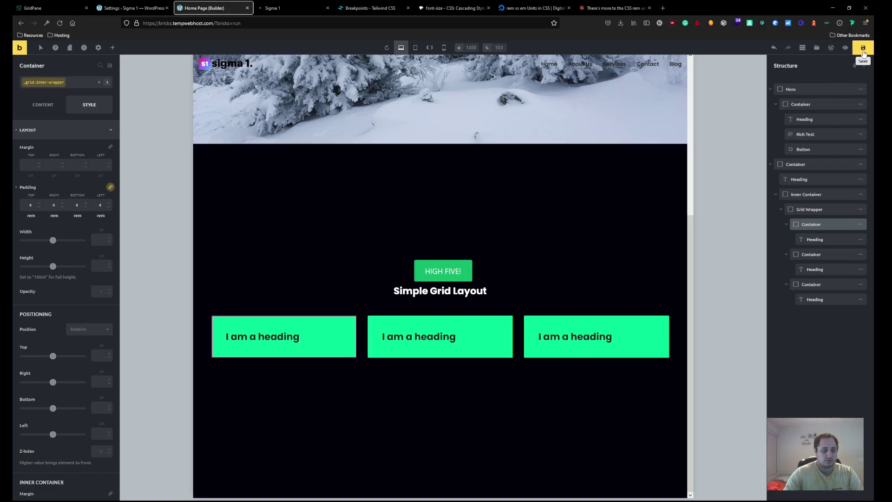
pyautogui.click(273, 4)
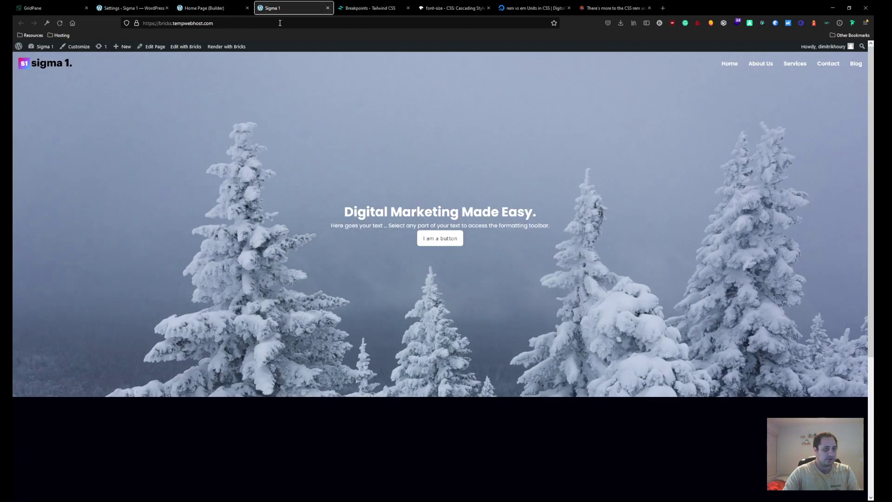
pyautogui.scroll(-4, 432, 353)
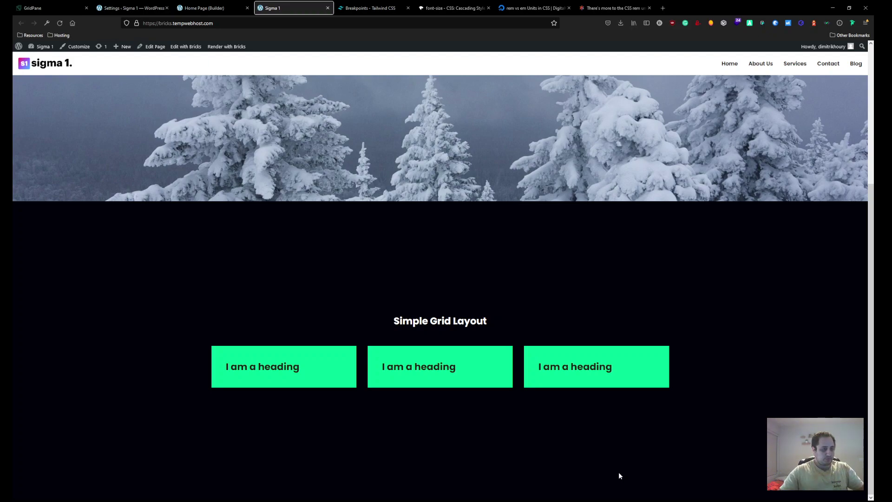
pyautogui.click(210, 8)
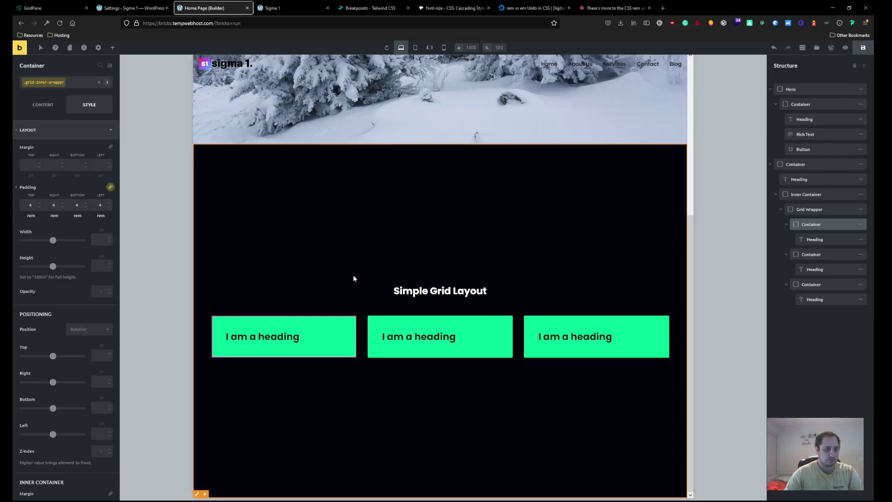
# Collapse the three containers inside the Grid Wrapper in the page structure.
pyautogui.click(786, 254)
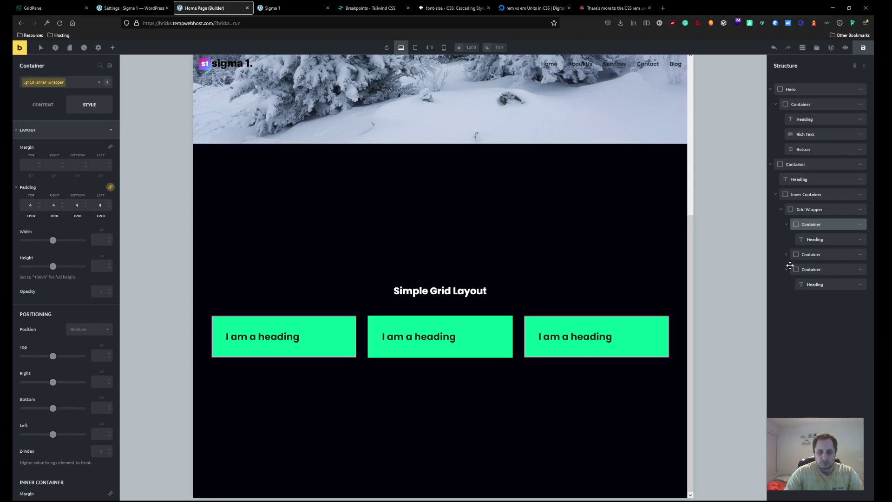
pyautogui.click(786, 269)
pyautogui.click(787, 225)
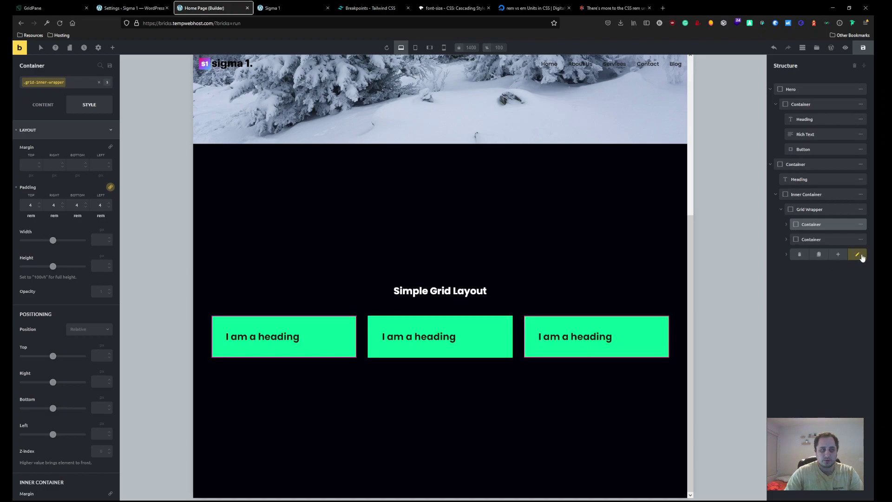
# Assign the grid-cols-4 class to the Grid Wrapper and remove its grid-cols-3 class.
pyautogui.click(77, 82)
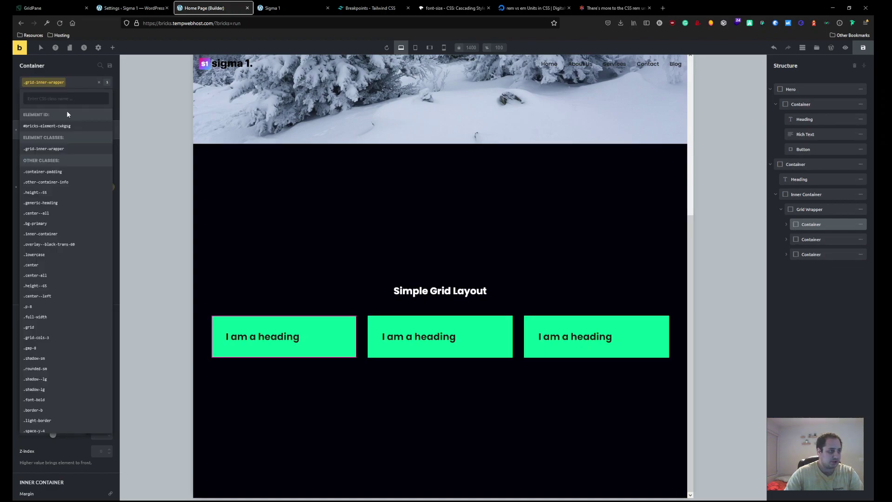
pyautogui.click(792, 210)
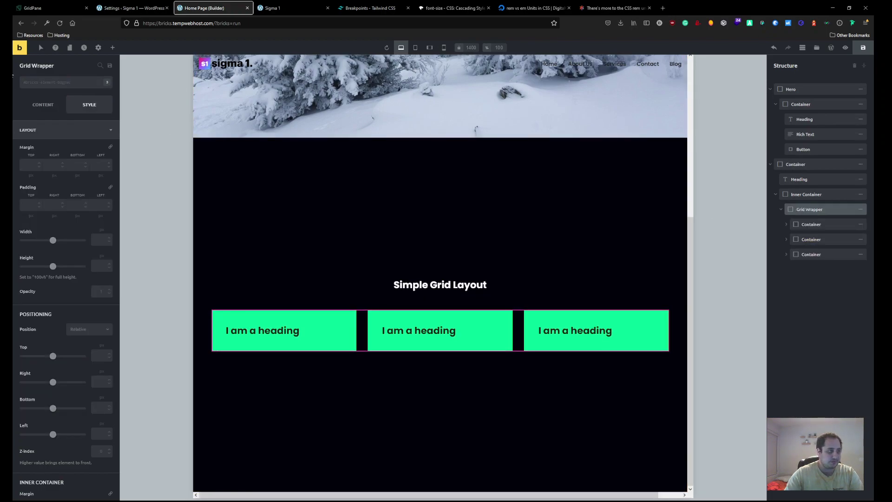
pyautogui.click(75, 85)
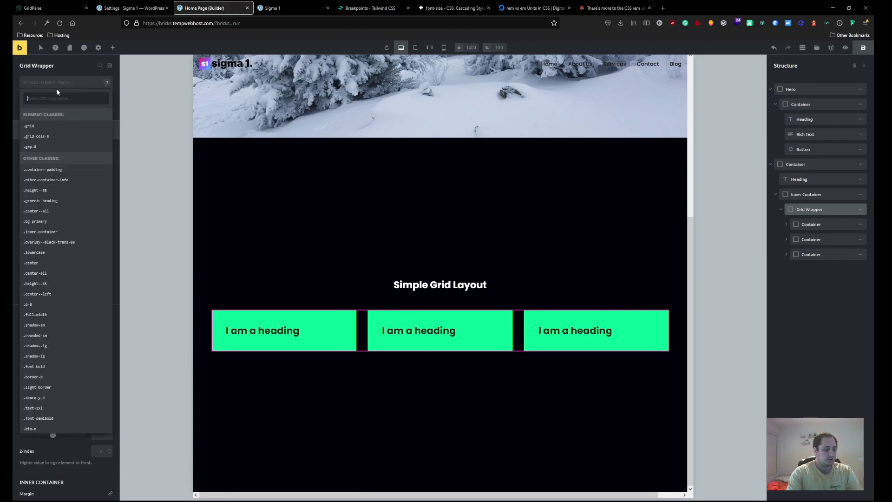
pyautogui.write('grid-cols-4')
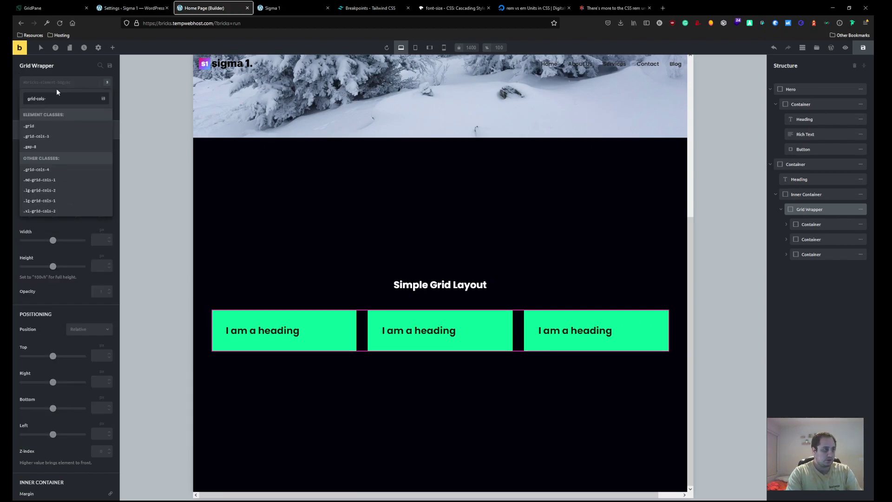
pyautogui.click(52, 170)
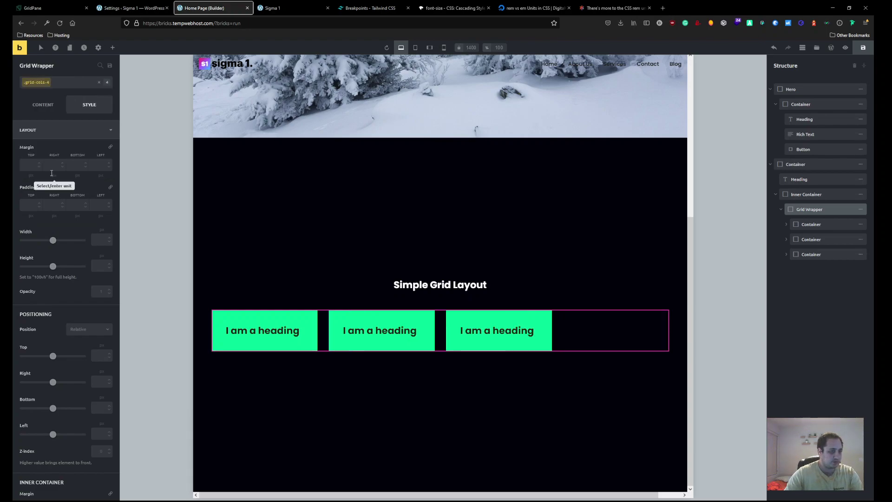
pyautogui.click(67, 85)
pyautogui.click(78, 160)
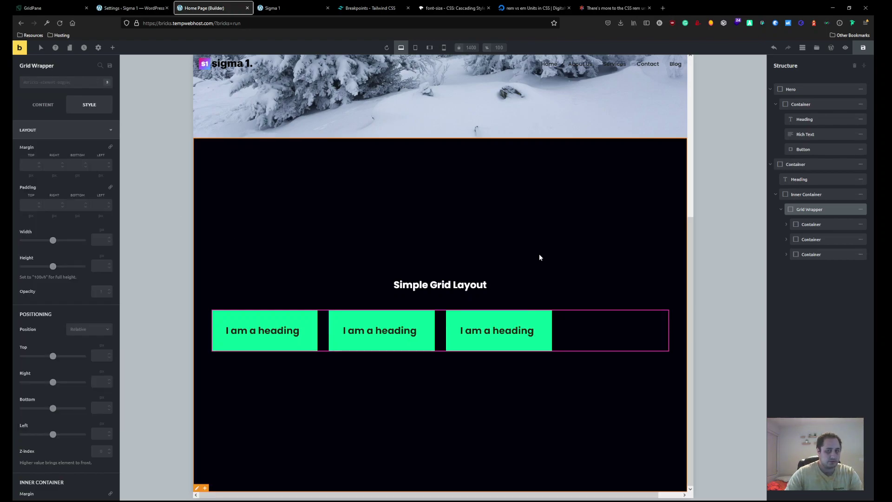
# Duplicate the last container inside the Grid Wrapper and collapse the expanded container in the page structure.
pyautogui.click(820, 253)
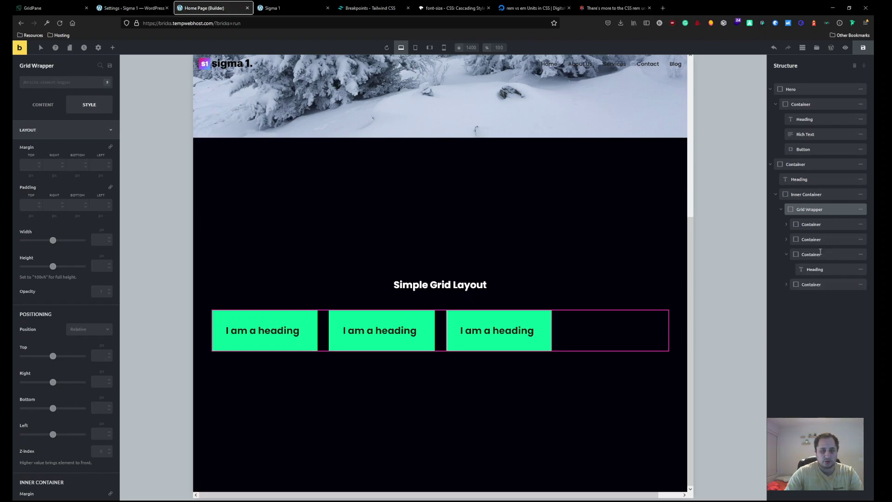
pyautogui.click(785, 255)
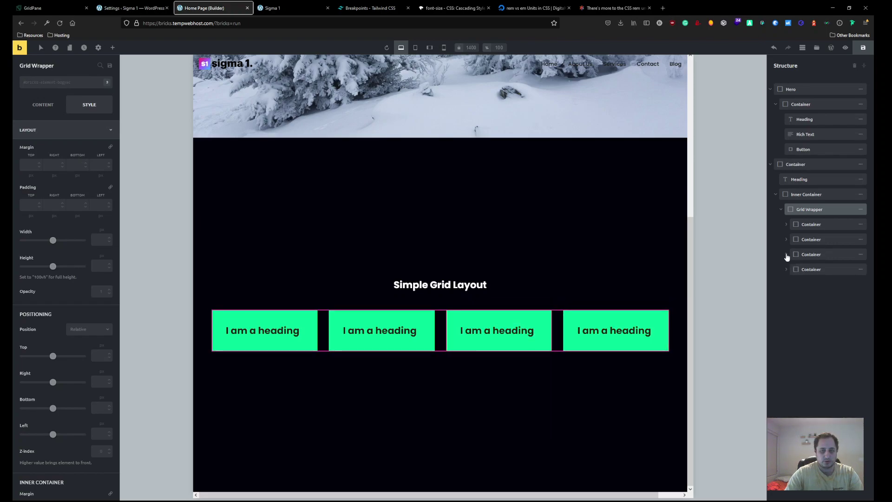
# Search the Grid Wrapper's class list for "lg" and save the page.
pyautogui.click(64, 83)
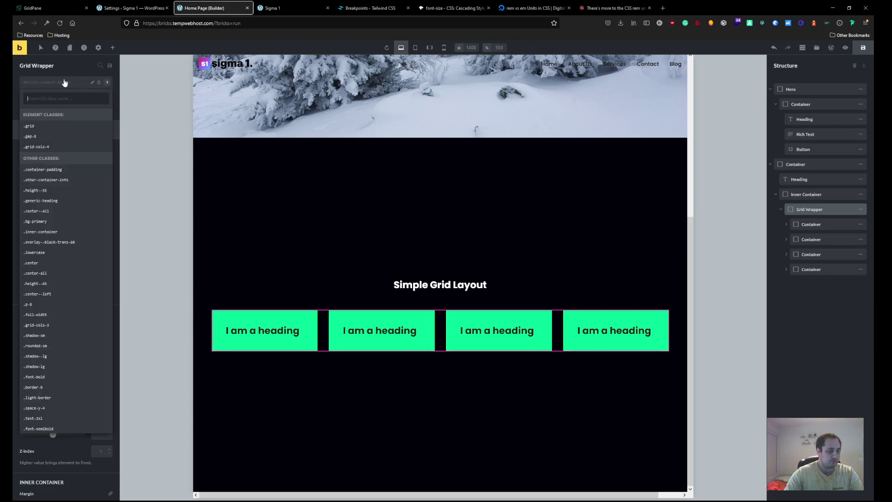
pyautogui.write('lg')
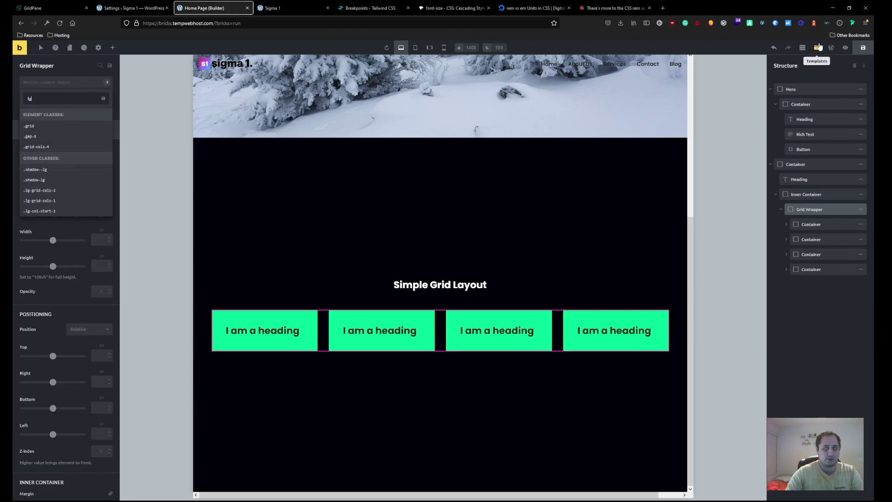
pyautogui.click(862, 48)
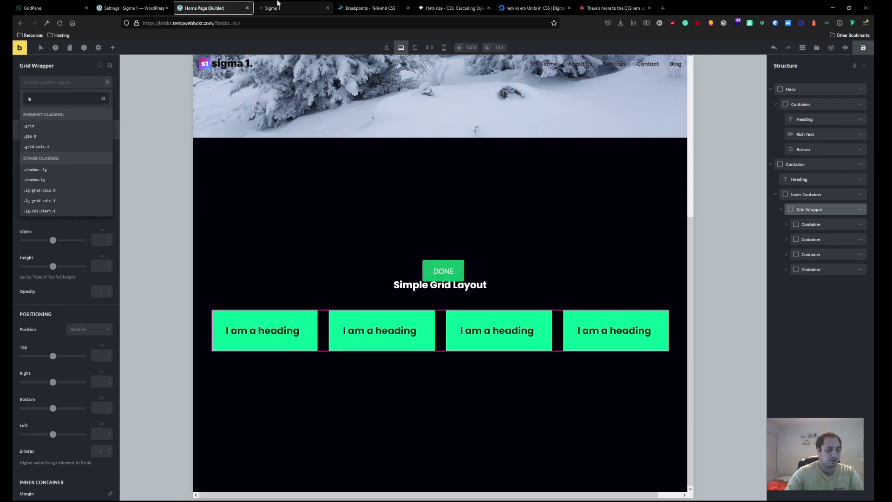
# Reload the live Sigma 1 page and view the four-box grid section.
pyautogui.click(283, 8)
pyautogui.press('F5')
pyautogui.scroll(-5, 606, 241)
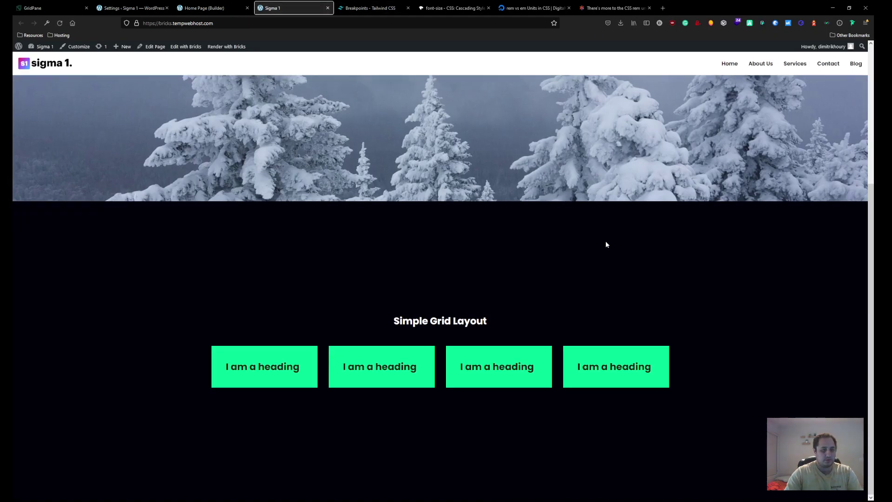
# Preview the live page in responsive design mode and widen the viewport to about 1132 px.
pyautogui.press('F12')
pyautogui.hotkey('ctrl', 'shift', 'm')
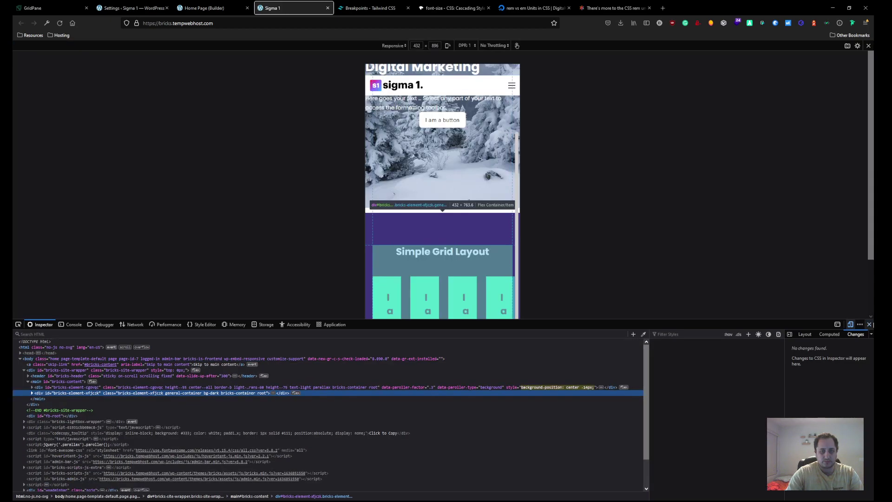
pyautogui.press('F12')
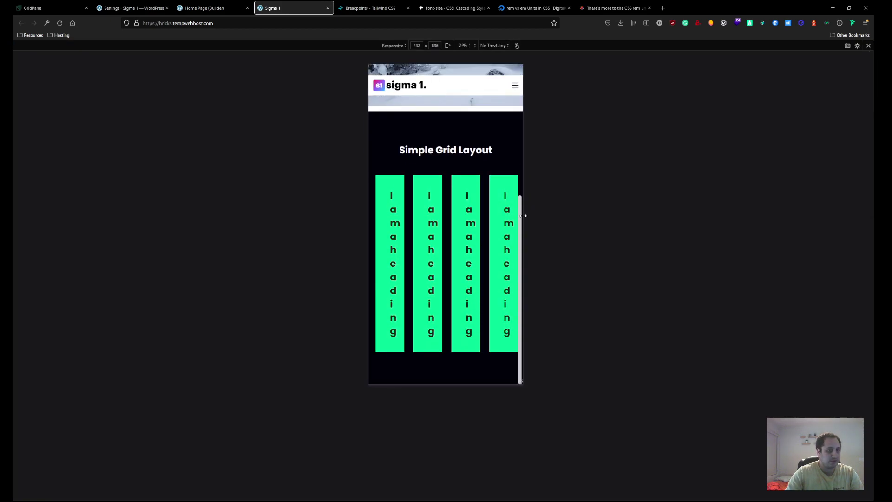
pyautogui.moveTo(522, 215); pyautogui.dragTo(660, 246)
# Add the lg-grid-cols-2 class to the Grid Wrapper in the Home Page builder and save the page.
pyautogui.click(194, 8)
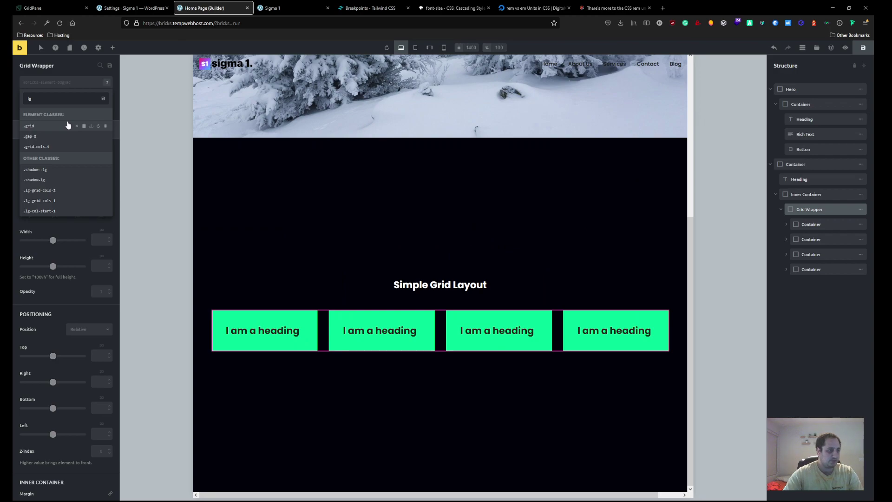
pyautogui.click(62, 190)
pyautogui.hotkey('ctrl', 's')
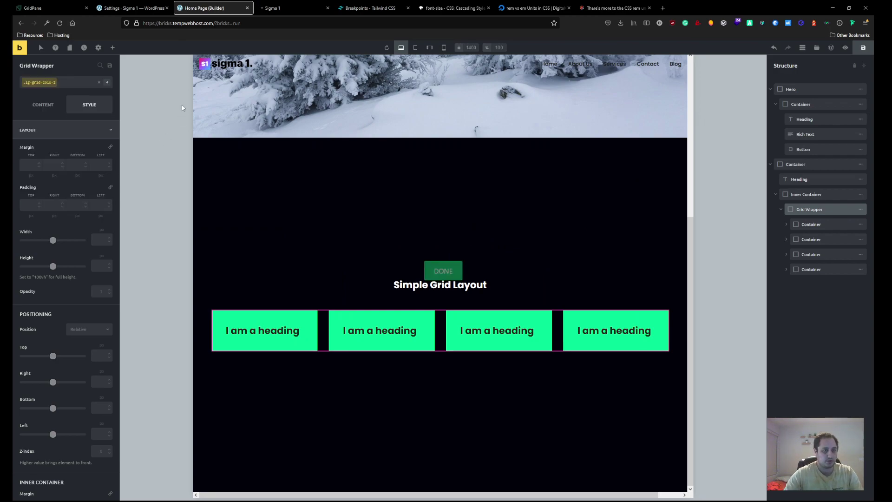
# Reload the live Sigma 1 page and narrow the responsive viewport to 992 px, then 991 px, to check the grid's columns.
pyautogui.click(278, 8)
pyautogui.press('F5')
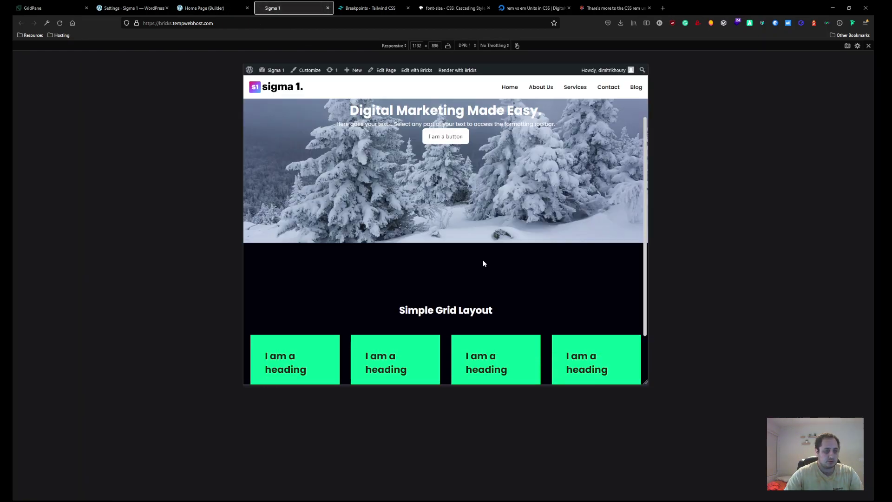
pyautogui.moveTo(648, 276); pyautogui.dragTo(623, 278)
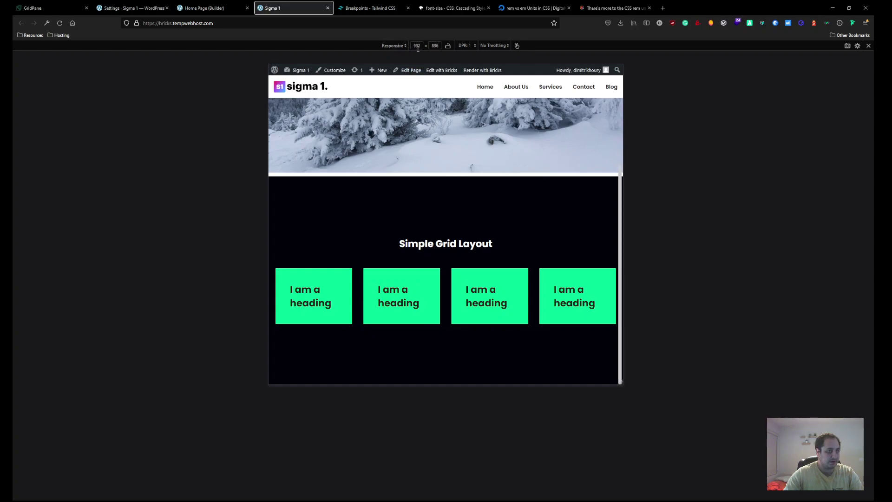
pyautogui.press('BackSpace')
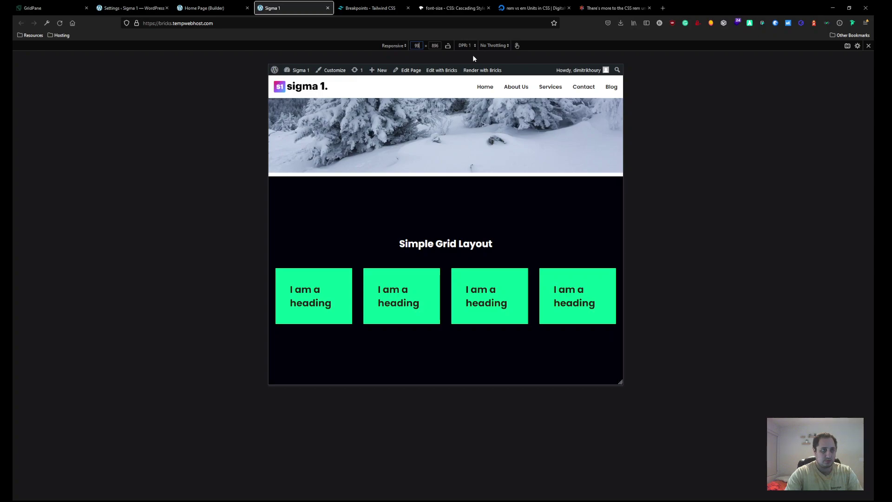
pyautogui.press('Return')
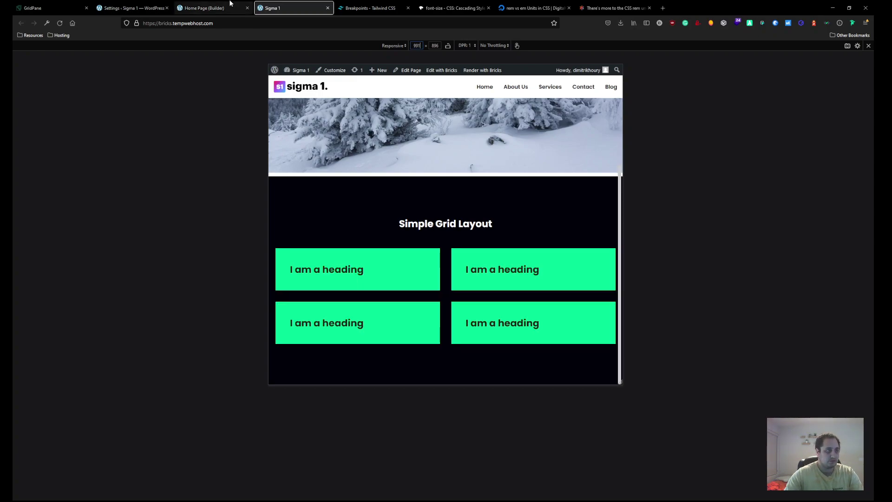
# Add the md-grid-cols-1 class to the Grid Wrapper in the Home Page builder and save the page.
pyautogui.click(209, 8)
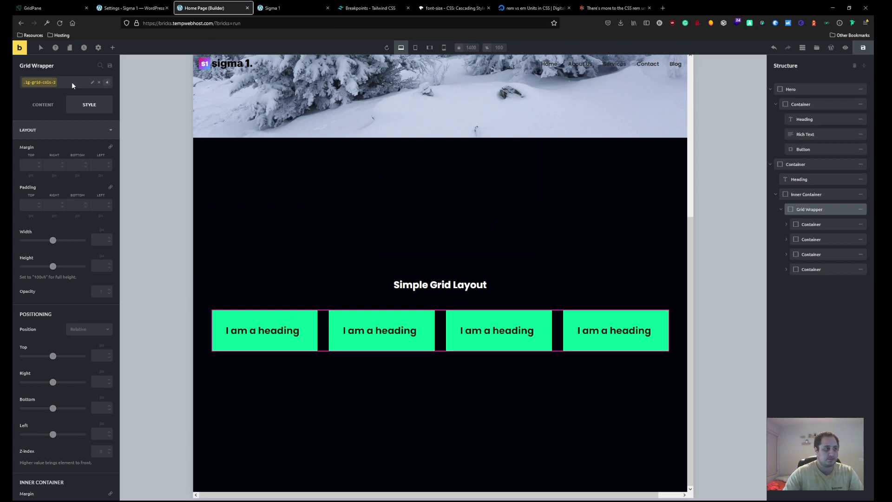
pyautogui.click(72, 84)
pyautogui.write('md-')
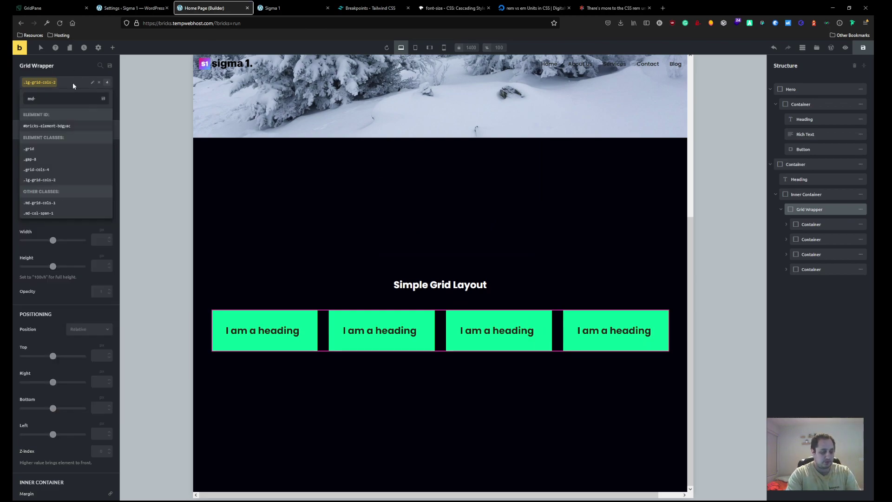
pyautogui.write('grid-cols-1')
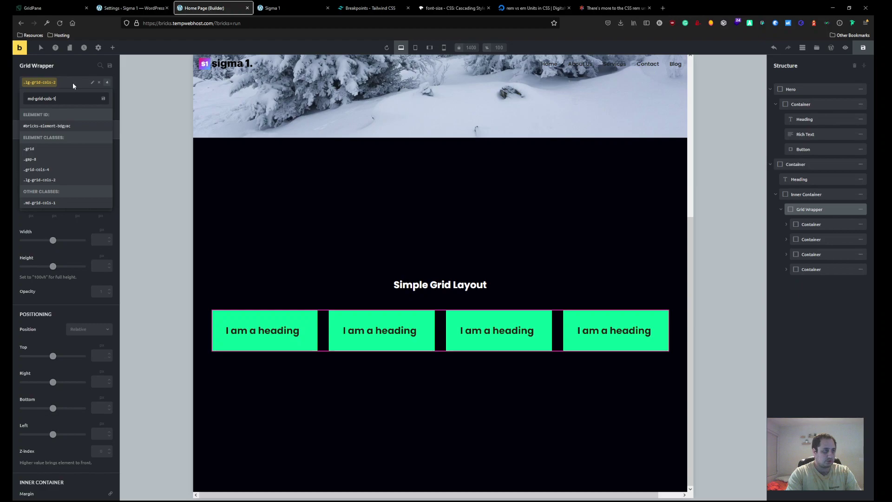
pyautogui.click(63, 203)
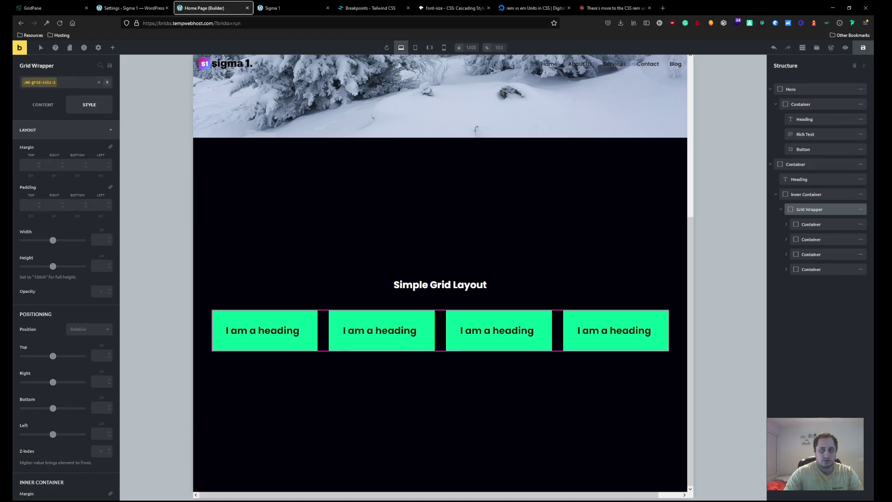
pyautogui.click(866, 51)
# Reload the live page and switch the responsive viewport width between 768 and 767 px to check the grid's breakpoint.
pyautogui.click(279, 8)
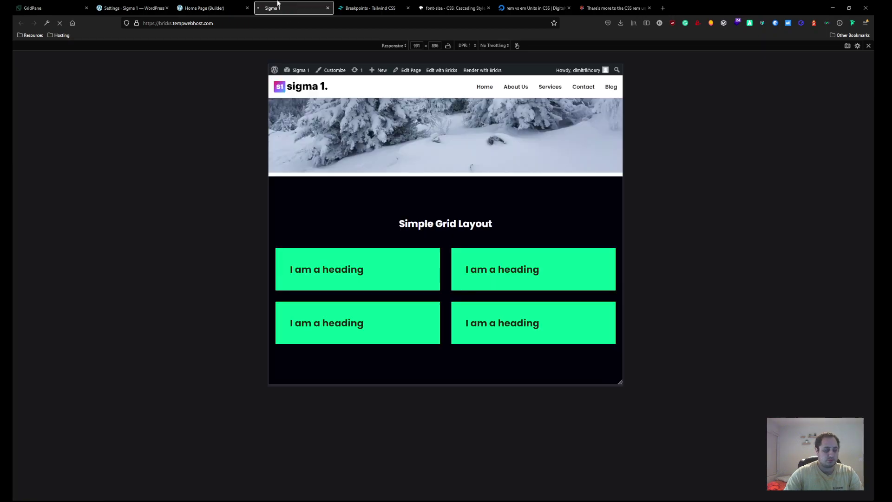
pyautogui.press('F5')
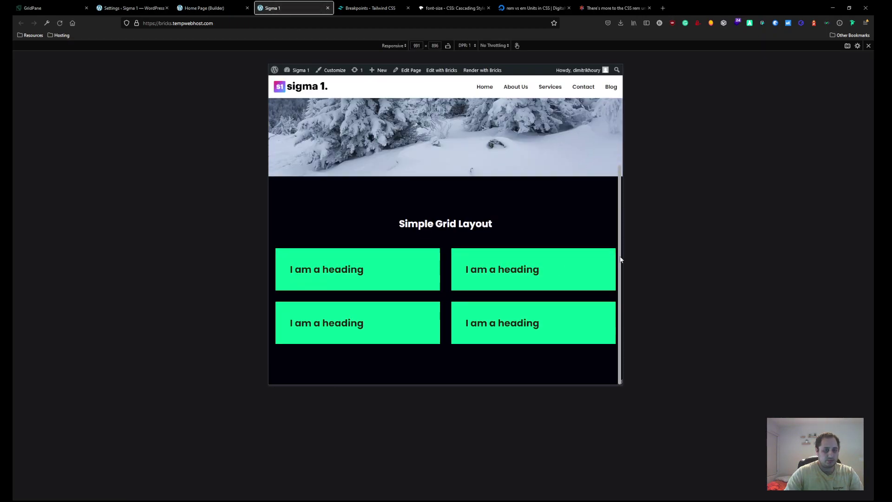
pyautogui.moveTo(624, 256); pyautogui.dragTo(582, 284)
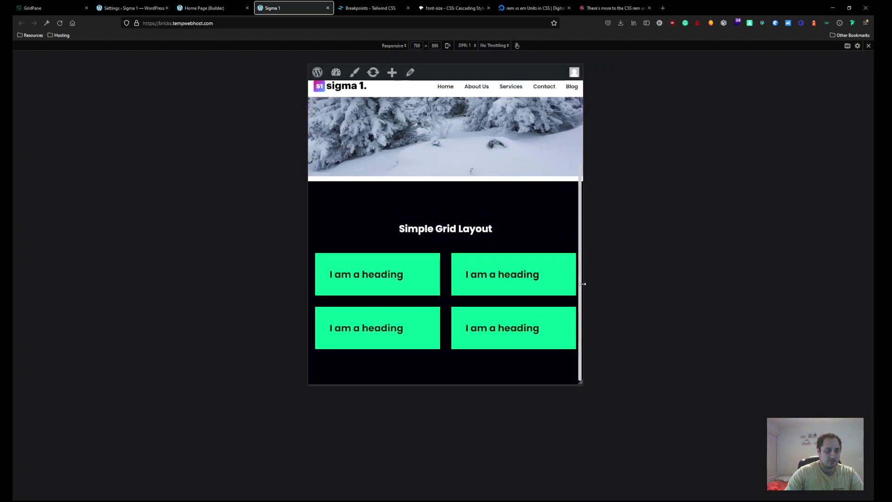
pyautogui.click(412, 47)
pyautogui.press('Down')
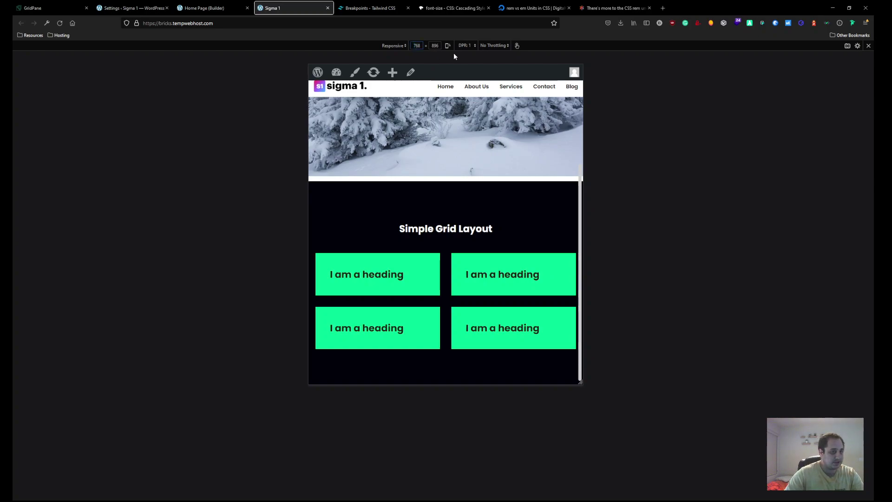
pyautogui.press('Down')
pyautogui.click(454, 54)
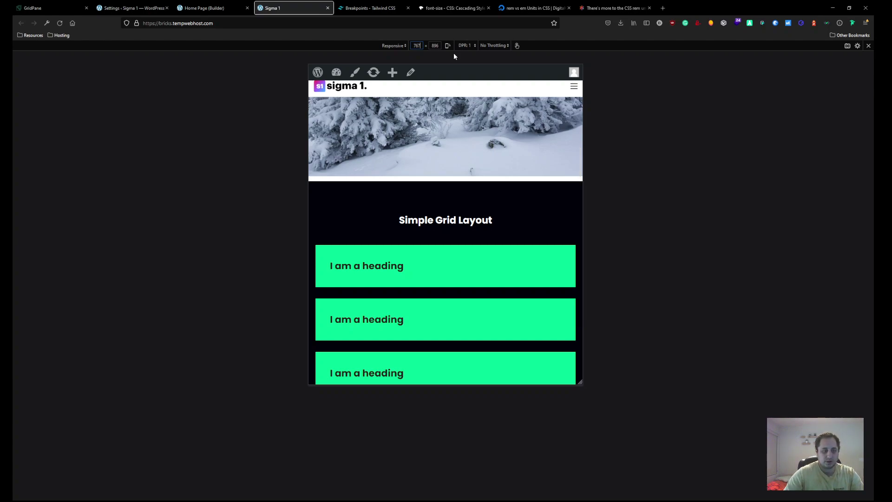
pyautogui.press('Up')
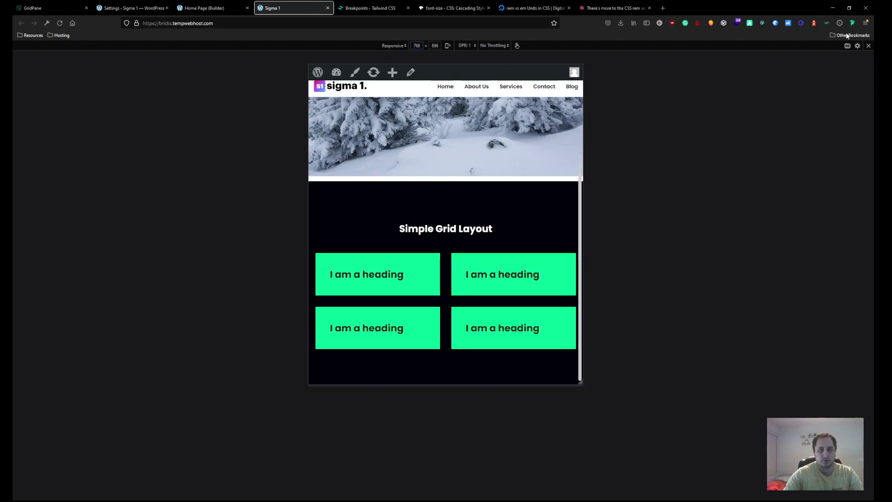
# Exit responsive design mode and review the Grid Wrapper's class list and the full-width grid on the live page.
pyautogui.click(868, 46)
pyautogui.click(205, 8)
pyautogui.click(70, 80)
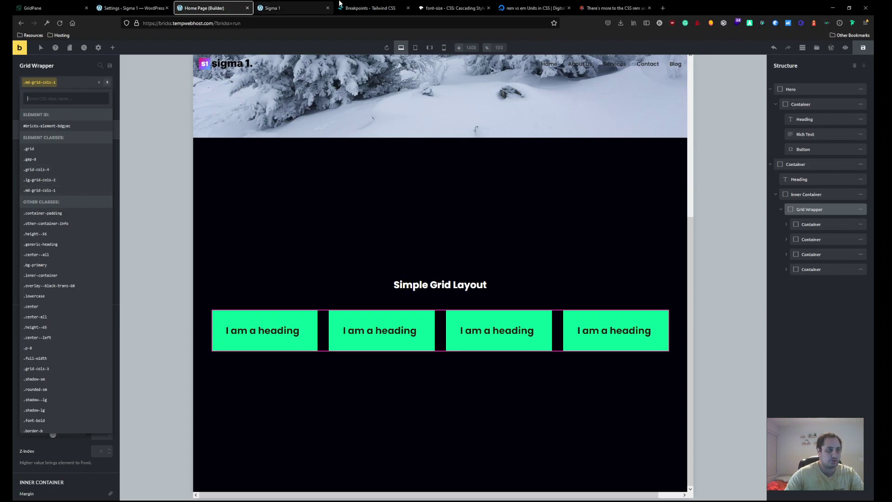
pyautogui.click(290, 8)
pyautogui.scroll(-2, 511, 260)
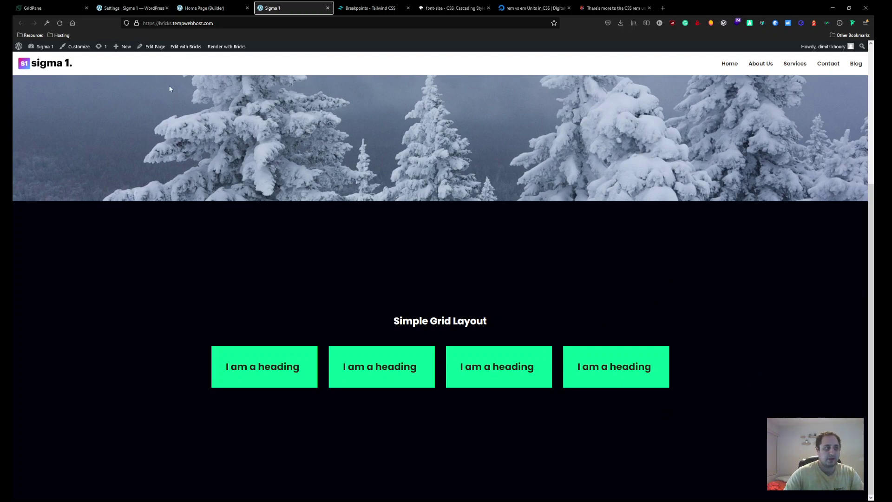
# Duplicate the Simple Grid Layout section's outer Container in the Home Page builder and select the copy.
pyautogui.click(205, 8)
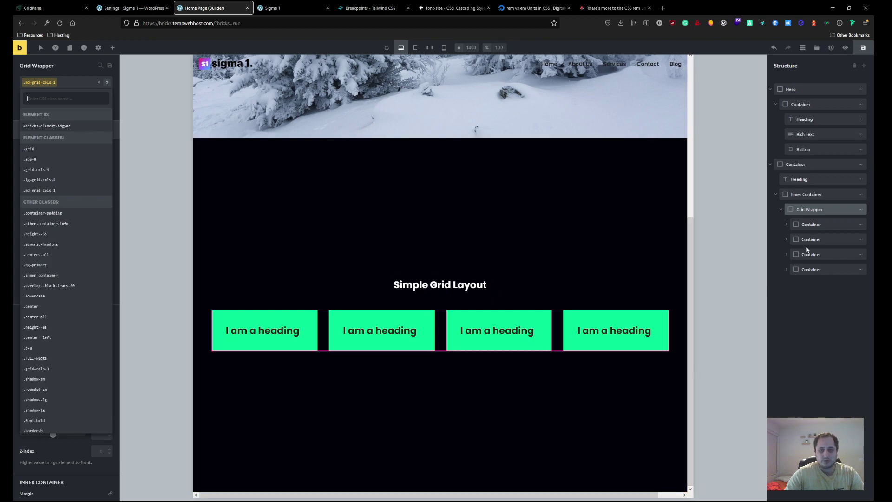
pyautogui.click(796, 224)
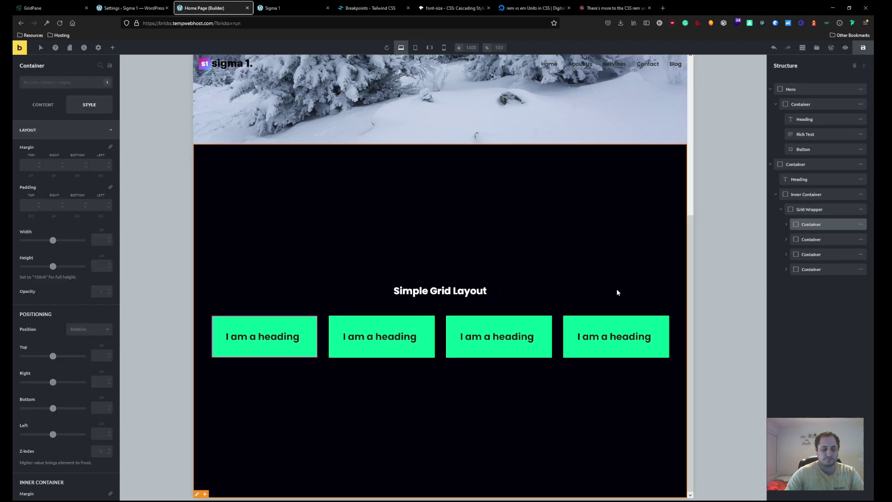
pyautogui.click(860, 164)
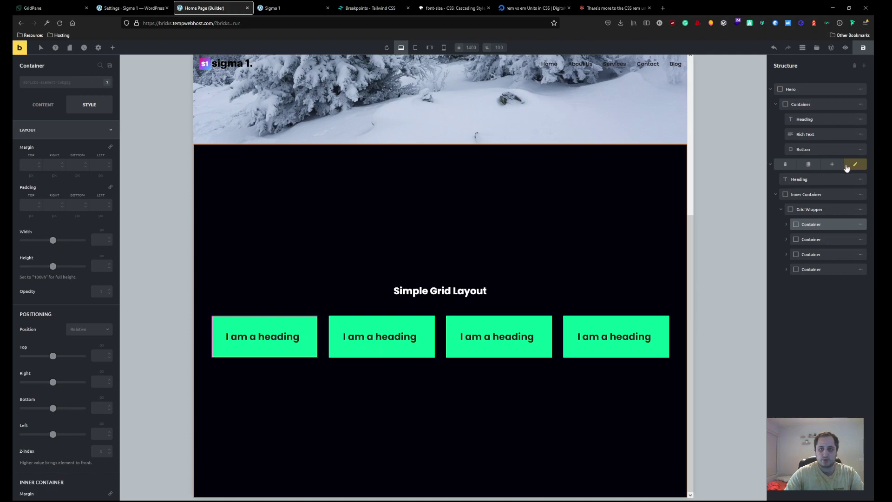
pyautogui.click(808, 165)
pyautogui.click(780, 283)
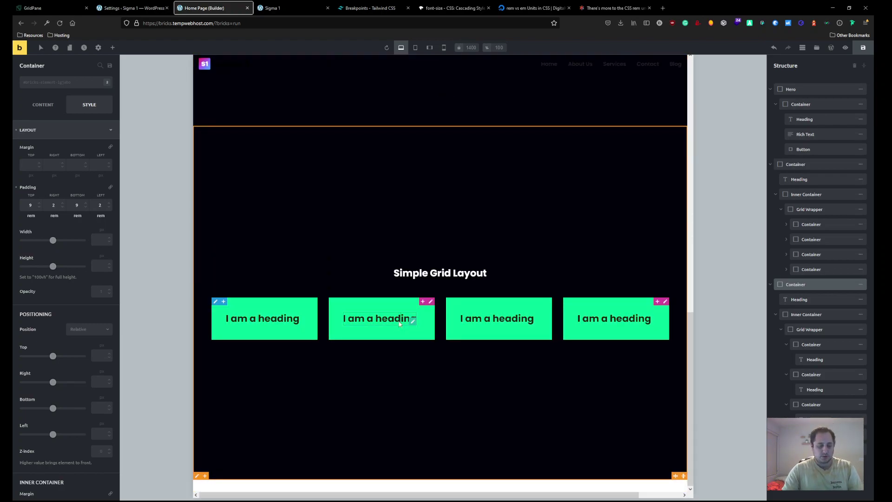
# Duplicate the heading in the second box of the copied section twice to stack three headings.
pyautogui.click(370, 317)
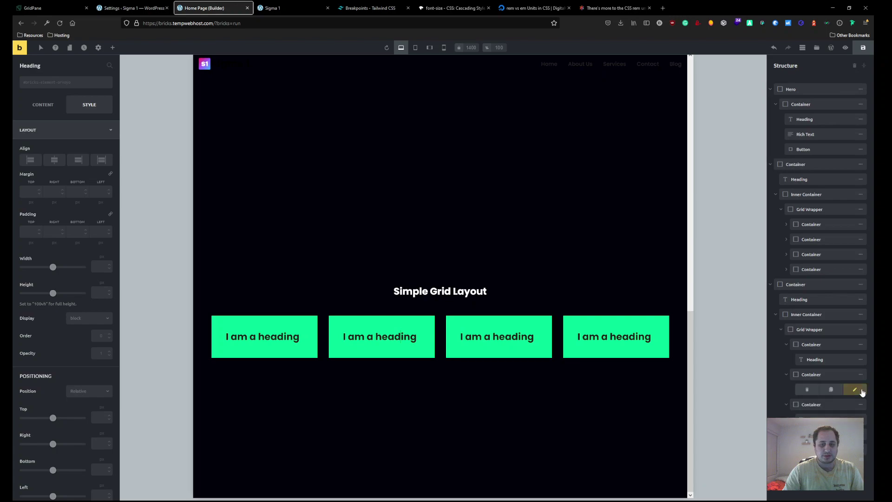
pyautogui.click(830, 390)
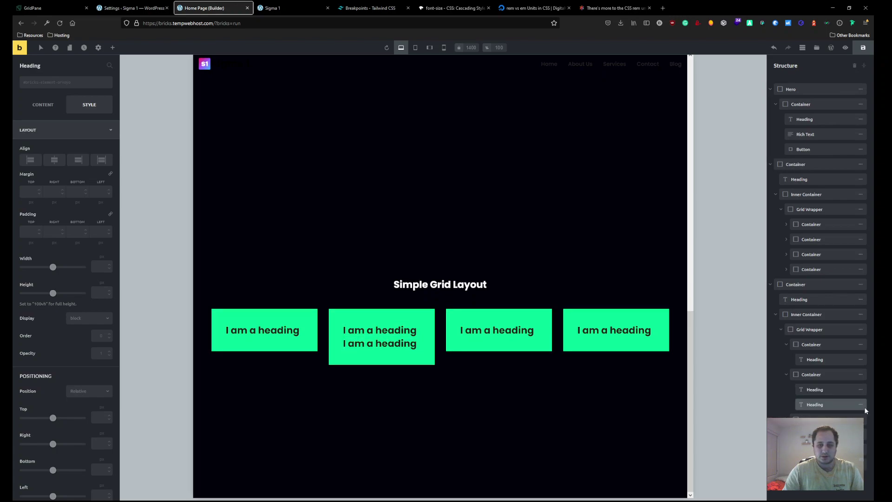
pyautogui.click(832, 405)
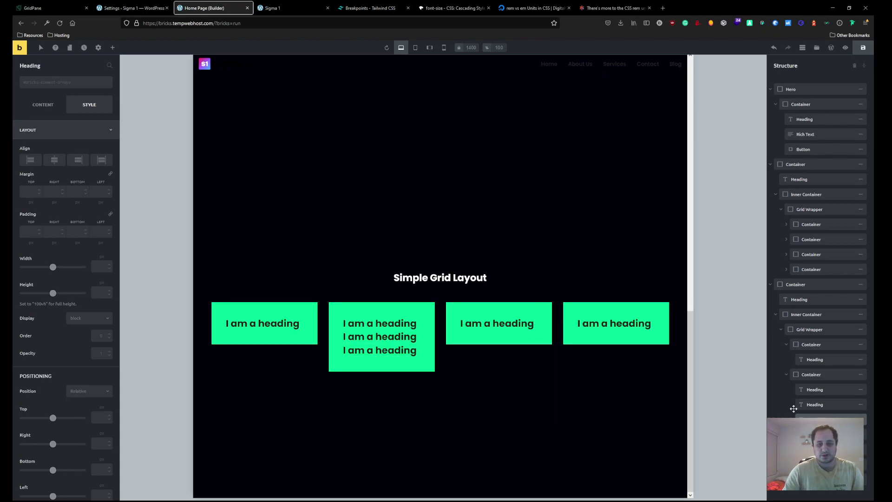
# Add the stretch class to the copied section's Grid Wrapper and save the page.
pyautogui.click(791, 335)
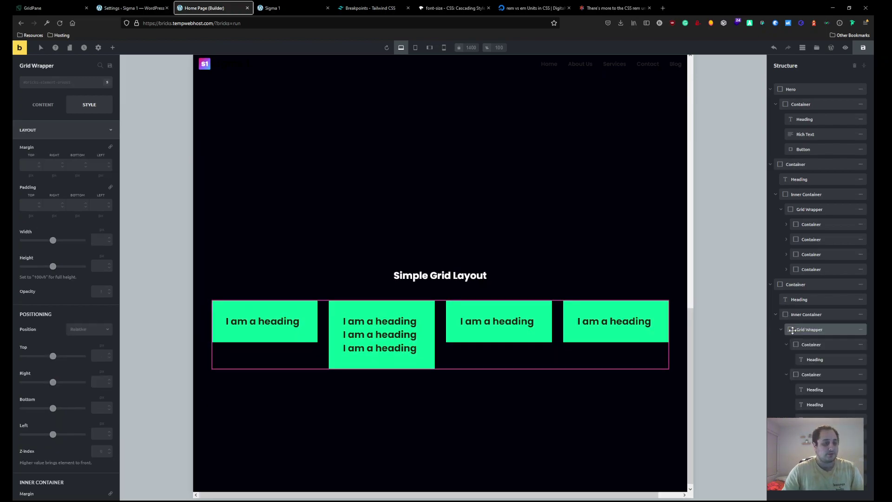
pyautogui.click(71, 82)
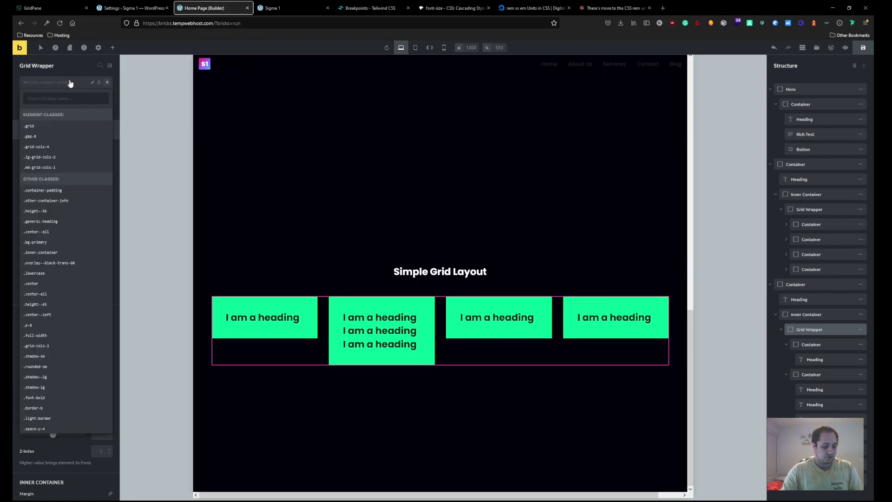
pyautogui.write('stret')
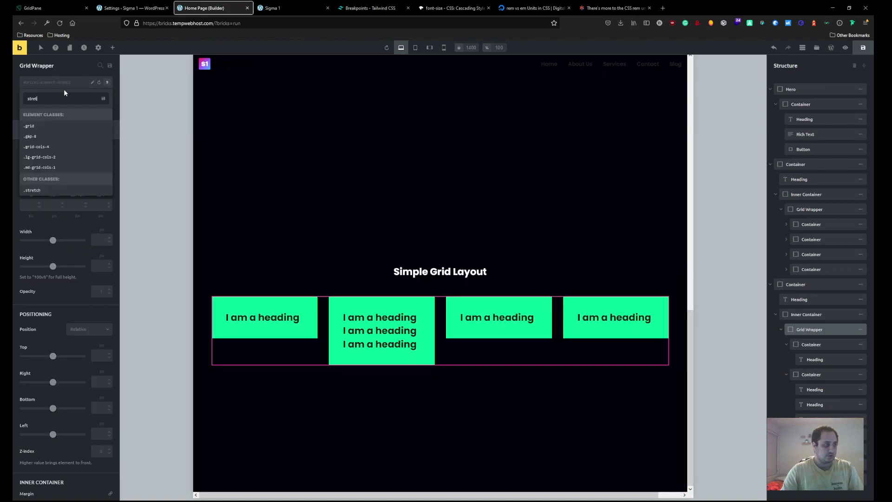
pyautogui.click(38, 190)
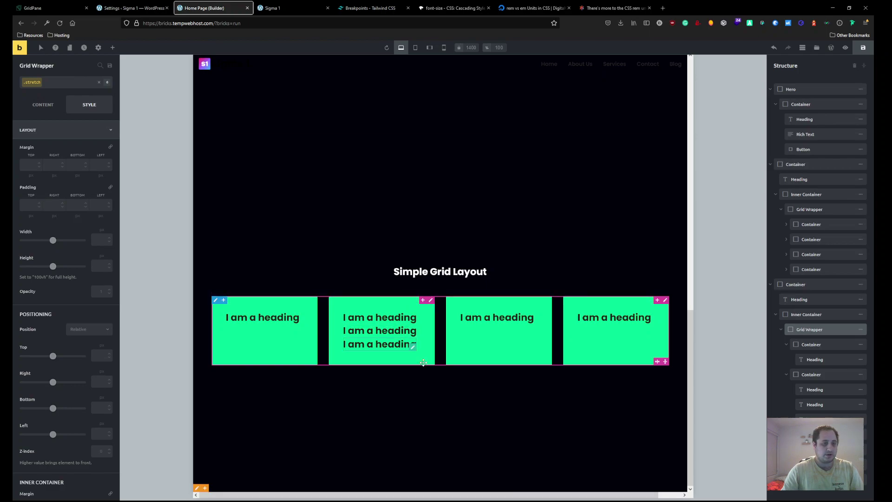
pyautogui.click(862, 48)
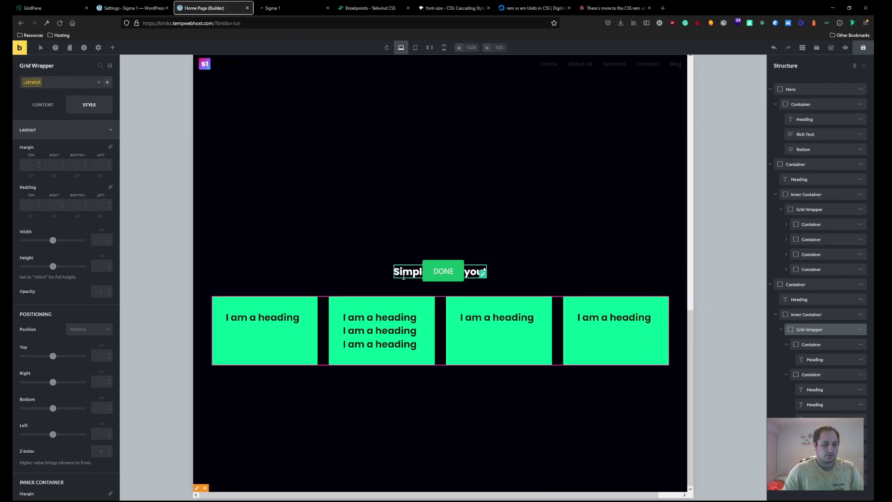
# Compare the original grid with the stretched copy on the live Sigma 1 page.
pyautogui.click(296, 6)
pyautogui.scroll(-10, 506, 270)
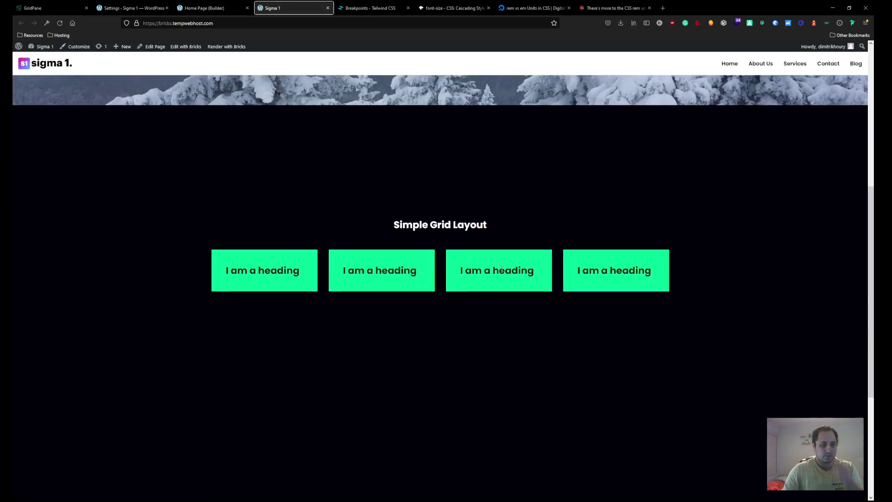
pyautogui.moveTo(240, 349); pyautogui.dragTo(792, 392)
pyautogui.click(731, 374)
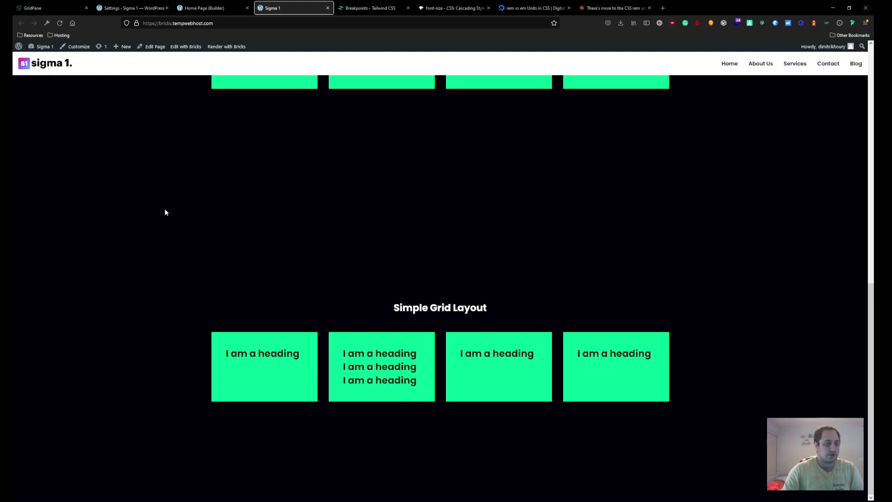
# Return to the Home Page builder and add the col-span-2 class to the first box in the copied section.
pyautogui.click(216, 7)
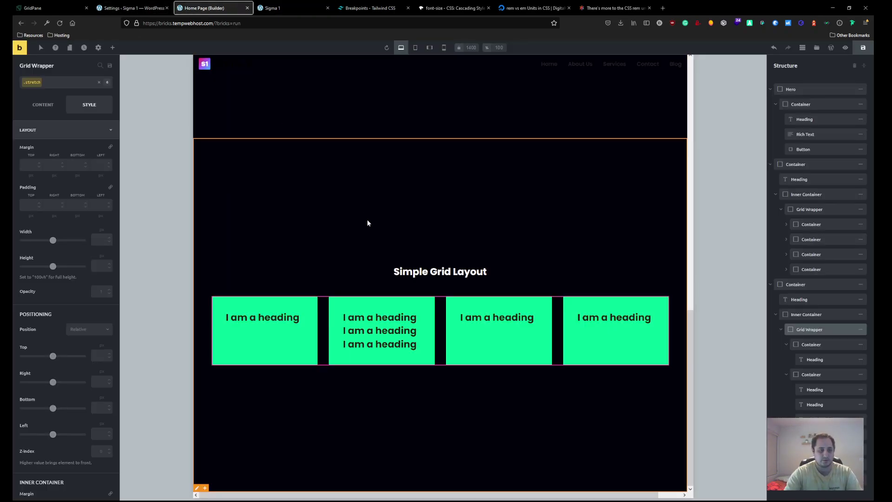
pyautogui.click(297, 341)
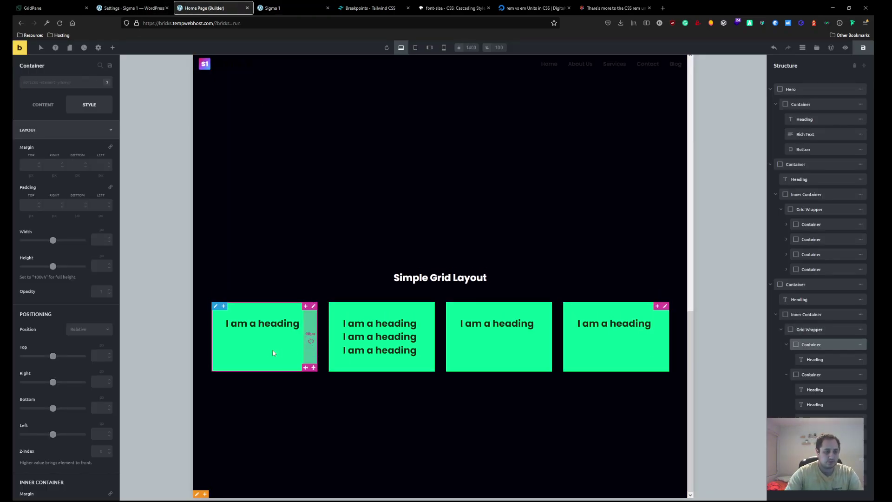
pyautogui.click(58, 88)
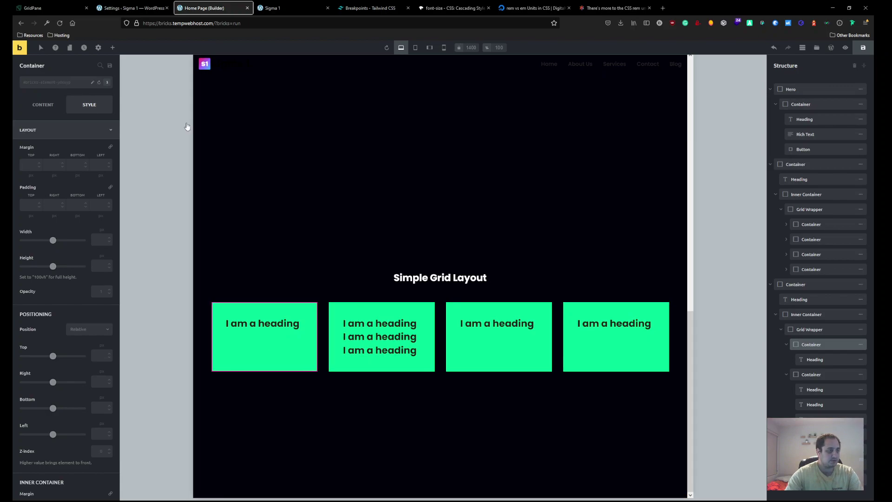
pyautogui.write('col')
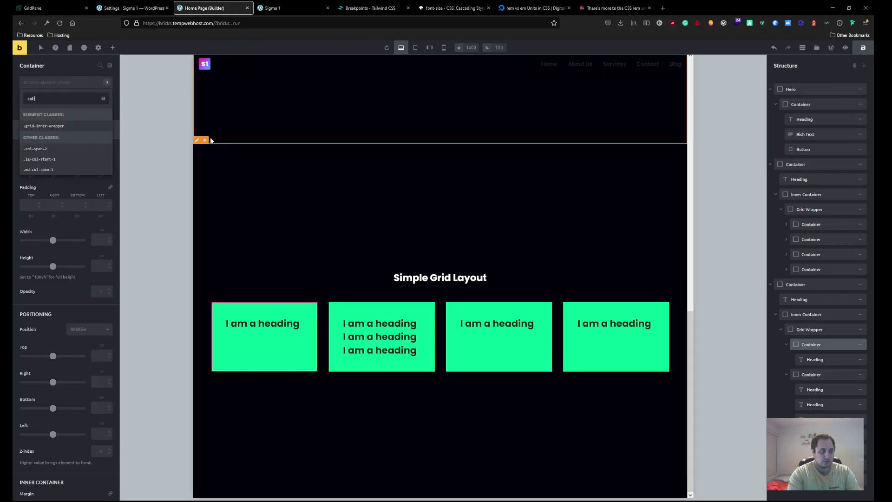
pyautogui.write('-span-2')
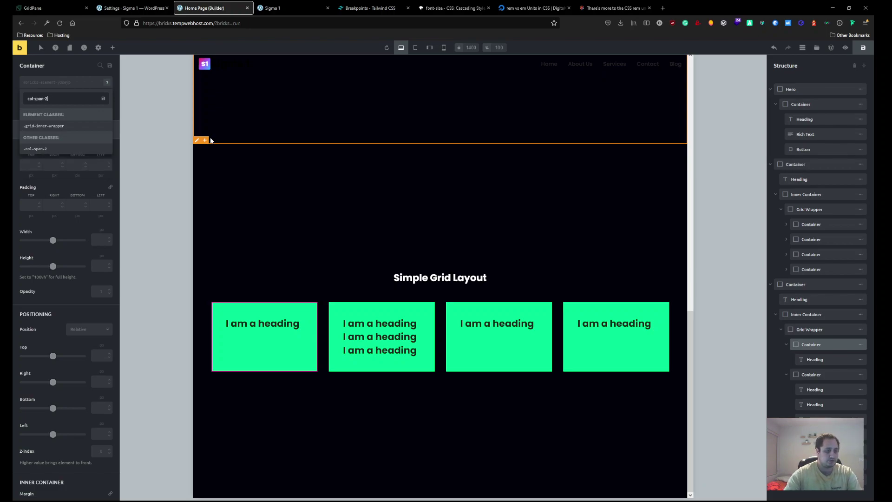
pyautogui.click(44, 148)
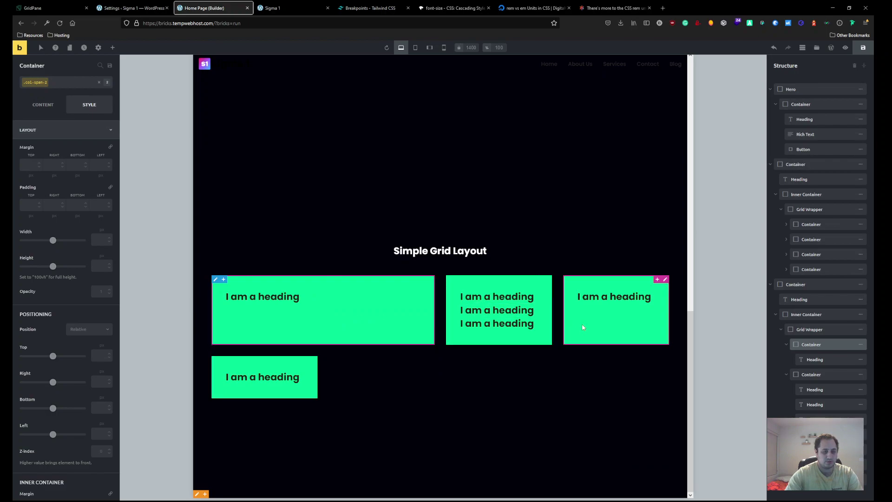
# Create a col-span-3 global class on the first box of the copied section's grid.
pyautogui.click(609, 318)
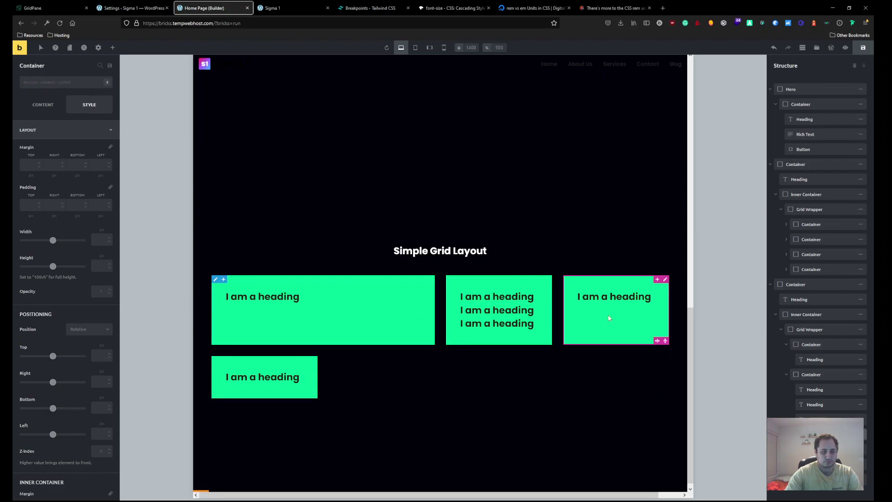
pyautogui.click(453, 362)
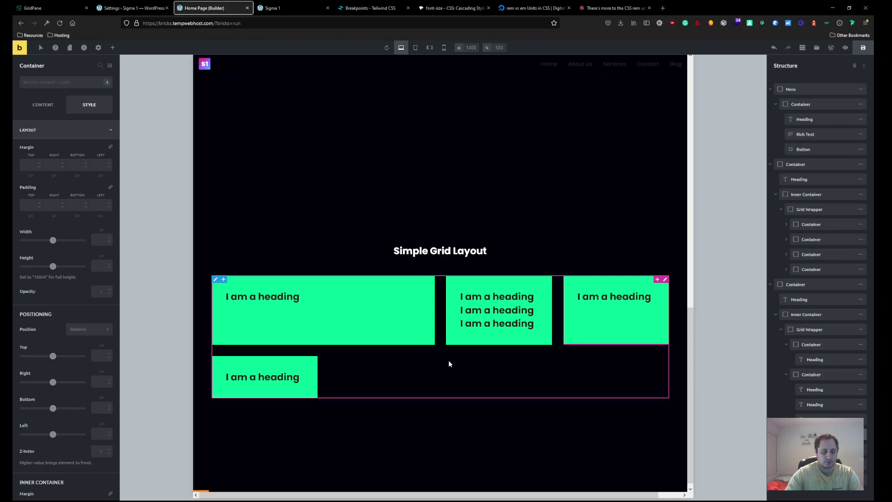
pyautogui.click(404, 333)
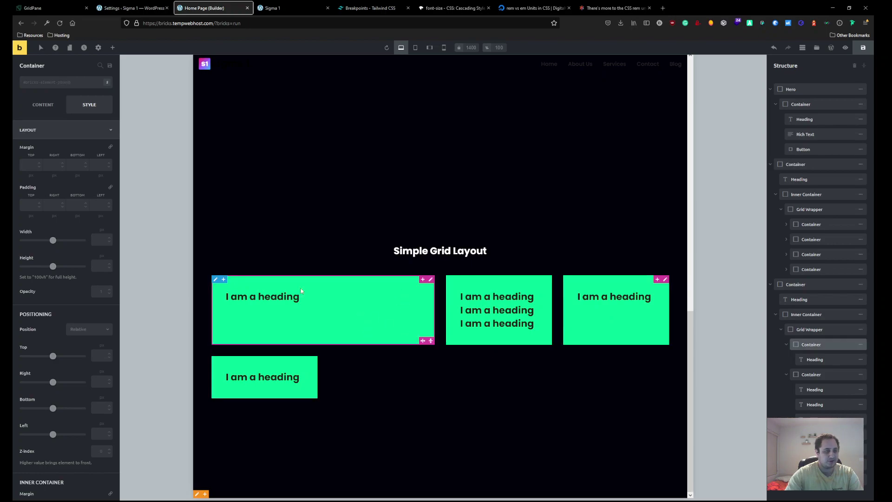
pyautogui.click(58, 83)
pyautogui.write('col-s')
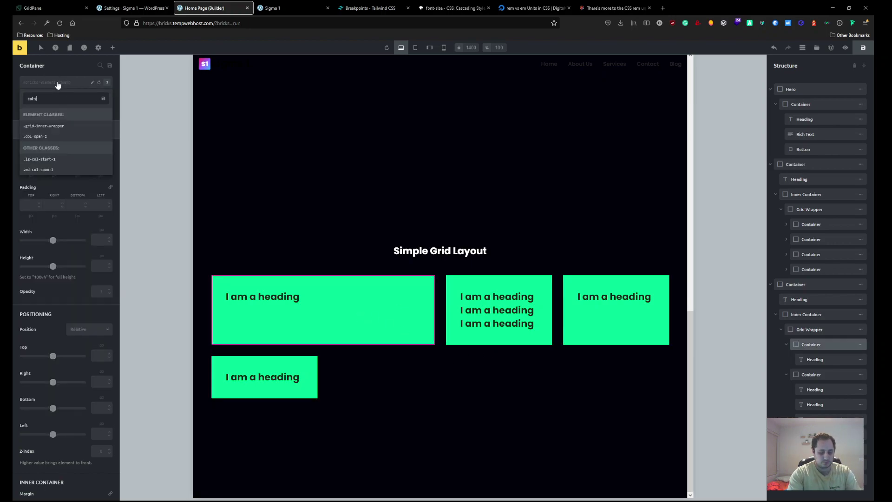
pyautogui.write('pan-3')
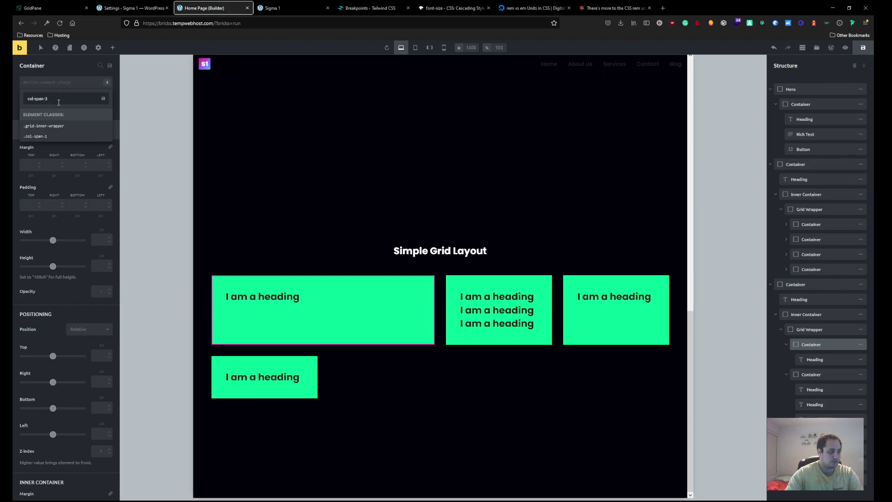
pyautogui.press('Return')
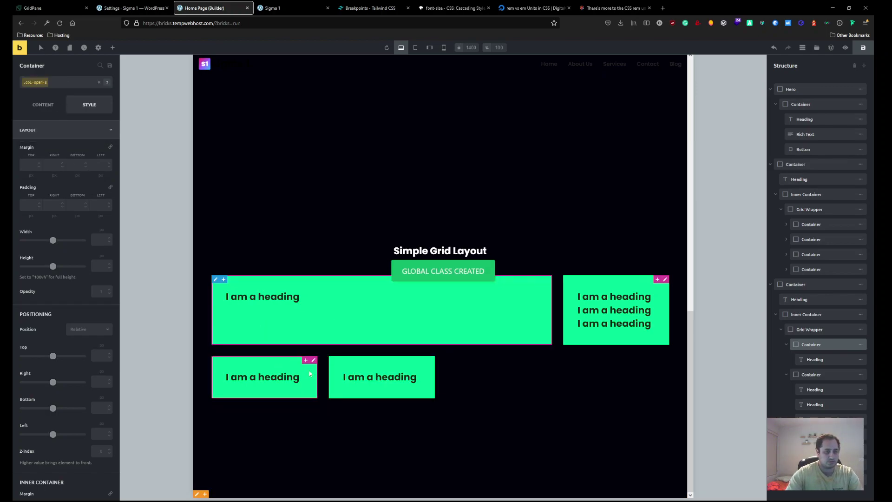
# Add the existing col-span-3 class to the fourth box of the copied section and save the page.
pyautogui.click(342, 363)
pyautogui.click(66, 86)
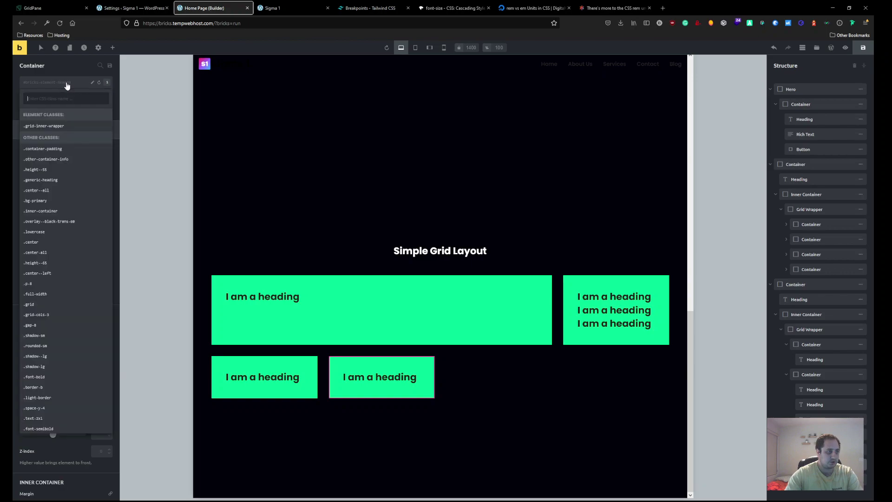
pyautogui.write('col-span-3')
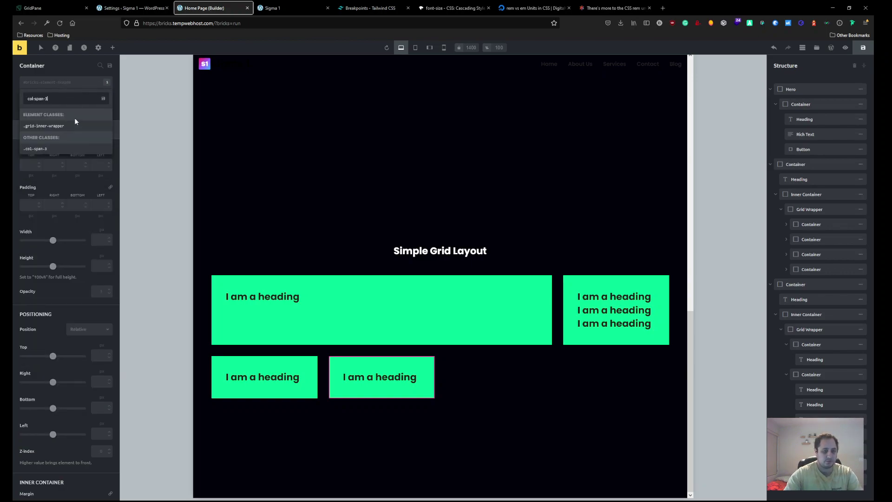
pyautogui.click(57, 148)
pyautogui.click(441, 458)
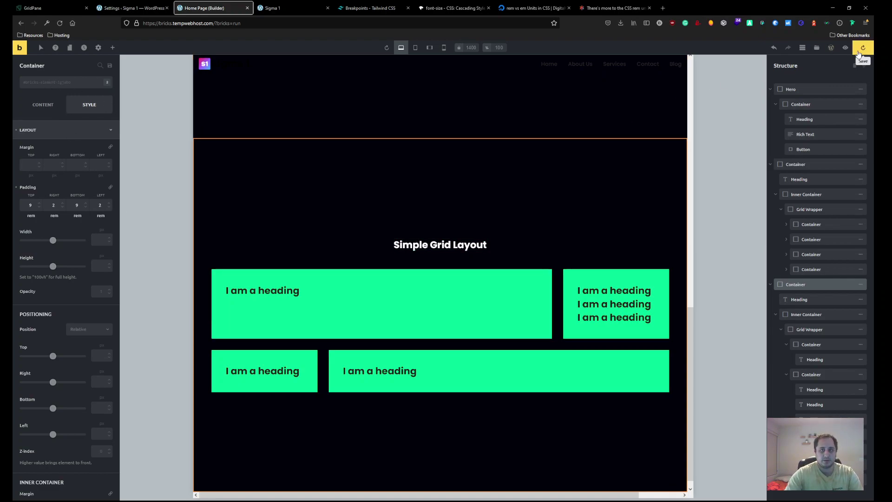
# View the copied section on the live Sigma 1 page in responsive design mode at 768 px width.
pyautogui.click(285, 8)
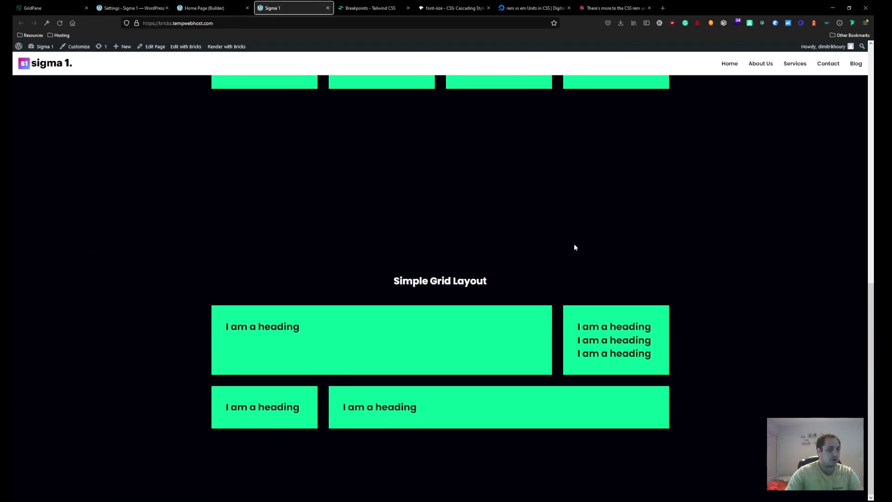
pyautogui.press('F12')
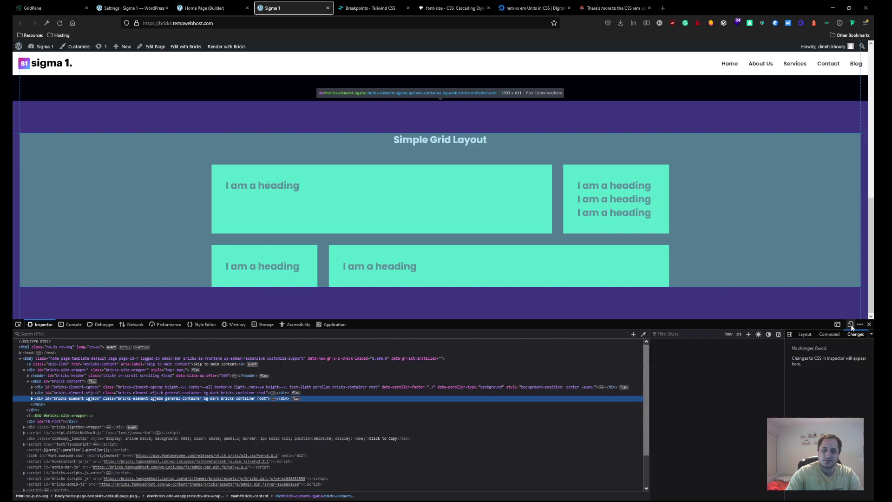
pyautogui.click(850, 324)
pyautogui.scroll(-2, 561, 229)
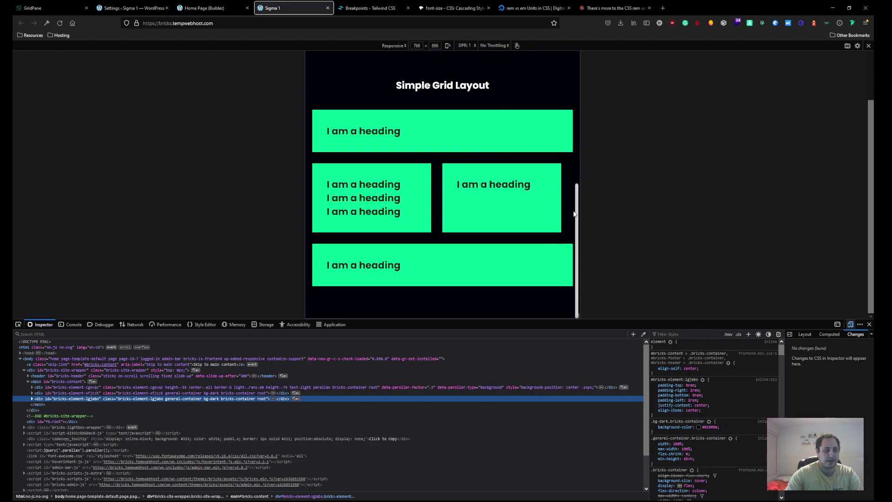
# Create an lg-col-span-2 global class on the copied section's first box in the Home Page builder.
pyautogui.click(208, 8)
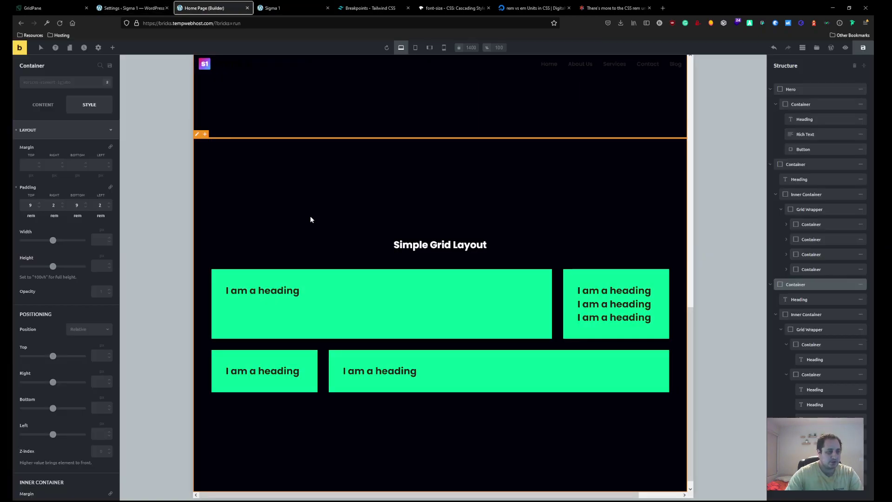
pyautogui.click(55, 84)
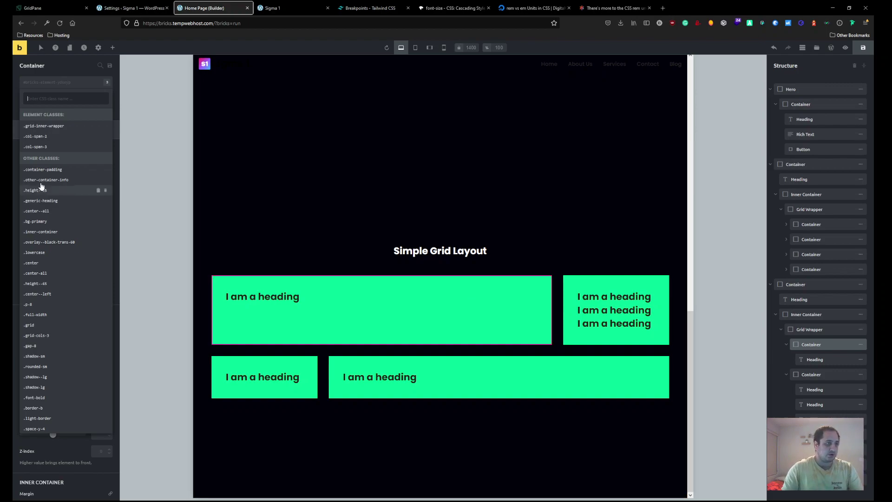
pyautogui.write('lg-')
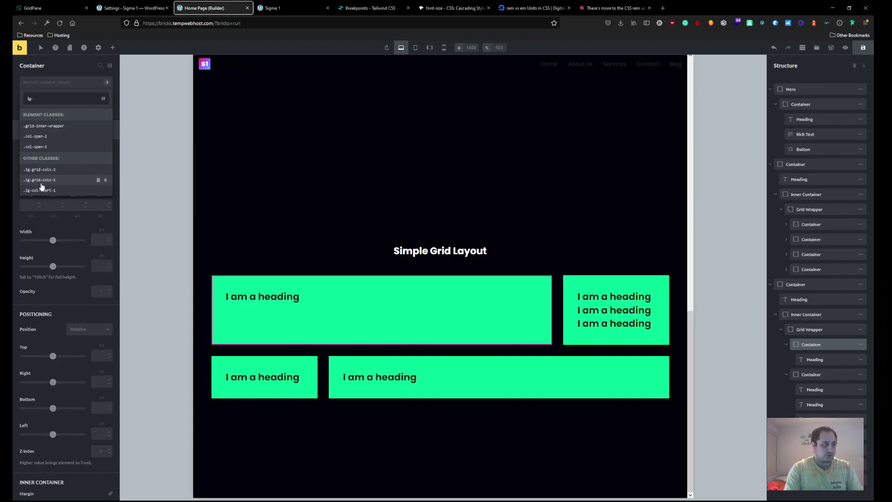
pyautogui.write('col-span-2')
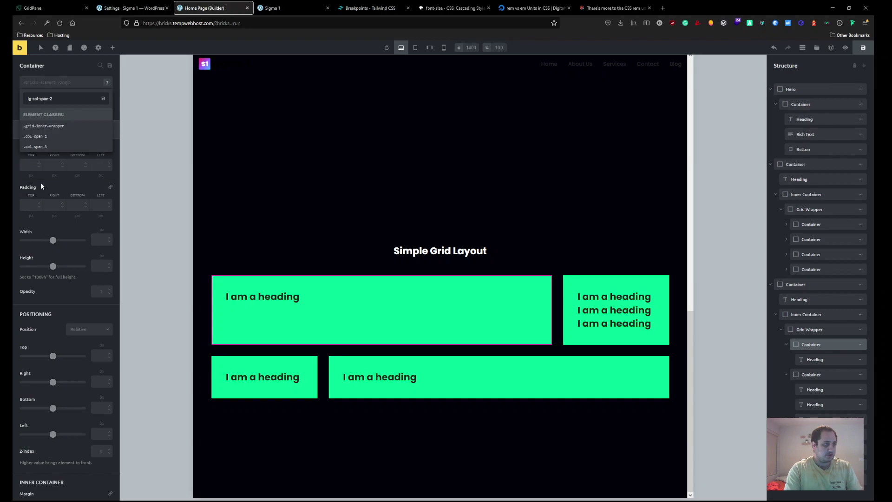
pyautogui.press('Return')
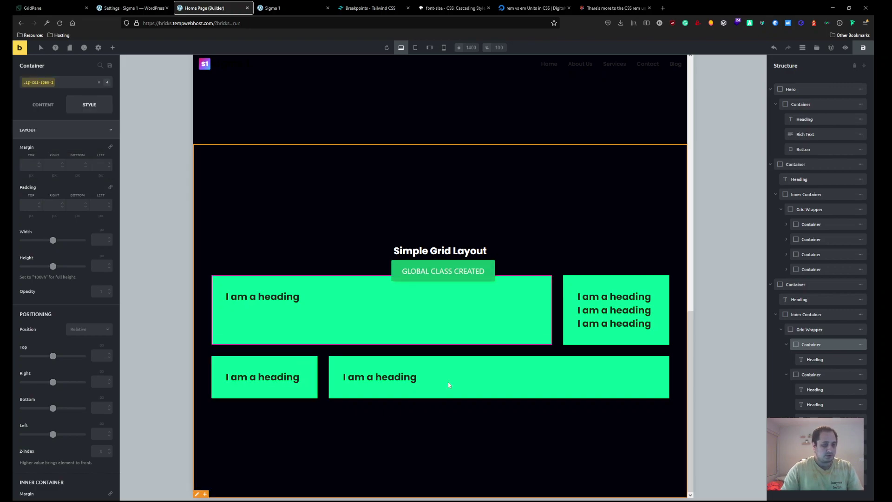
# Add the existing lg-col-span-2 class to the fourth box of the copied section.
pyautogui.click(465, 377)
pyautogui.click(56, 82)
pyautogui.write('lg-col')
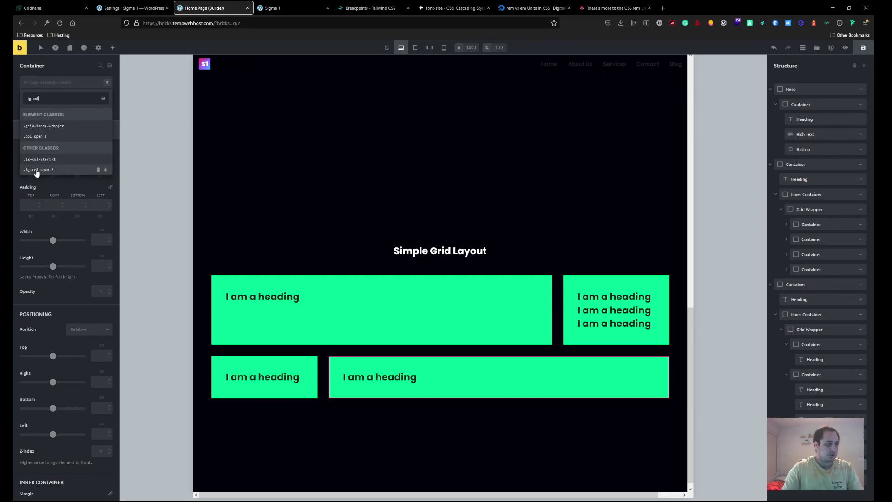
pyautogui.click(36, 169)
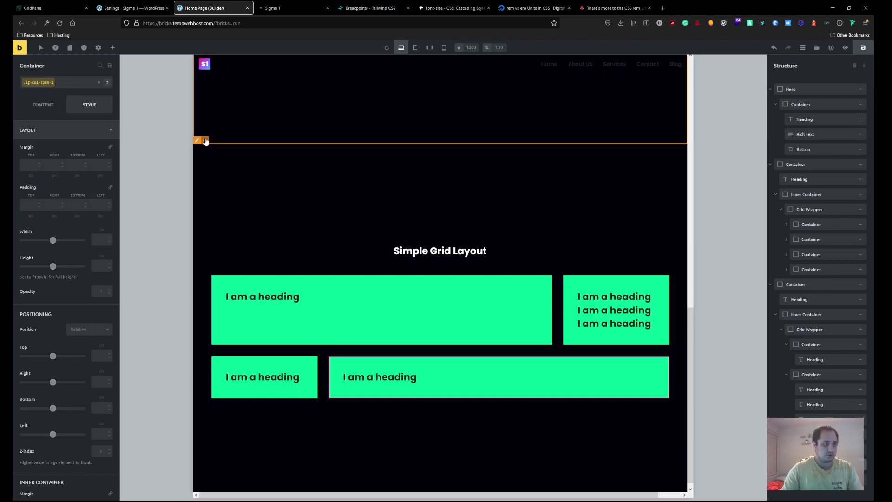
# Reload the live Sigma 1 page and check the copied grid while widening and narrowing the responsive viewport.
pyautogui.click(292, 8)
pyautogui.press('F5')
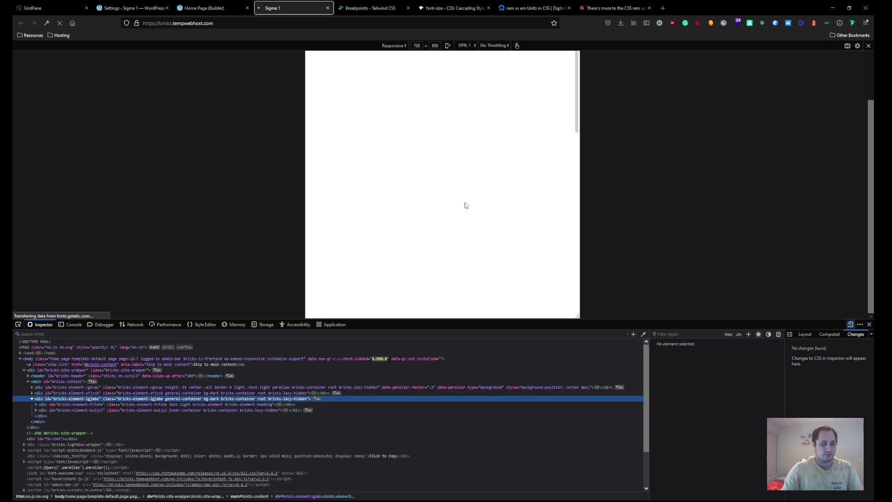
pyautogui.scroll(-1, 466, 210)
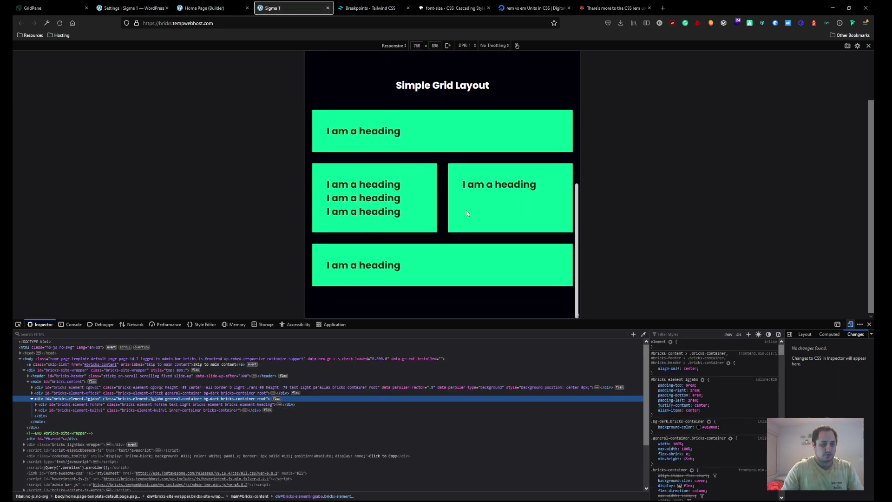
pyautogui.moveTo(579, 209); pyautogui.dragTo(648, 211)
pyautogui.scroll(-2, 511, 212)
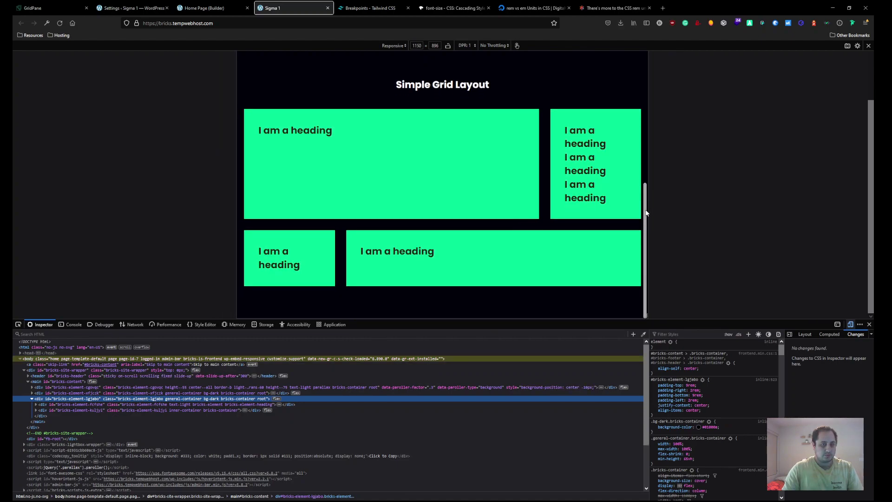
pyautogui.moveTo(639, 216); pyautogui.dragTo(577, 216)
# Add the existing md-col-span-1 class to the copied section's fourth box in the Home Page builder.
pyautogui.click(205, 8)
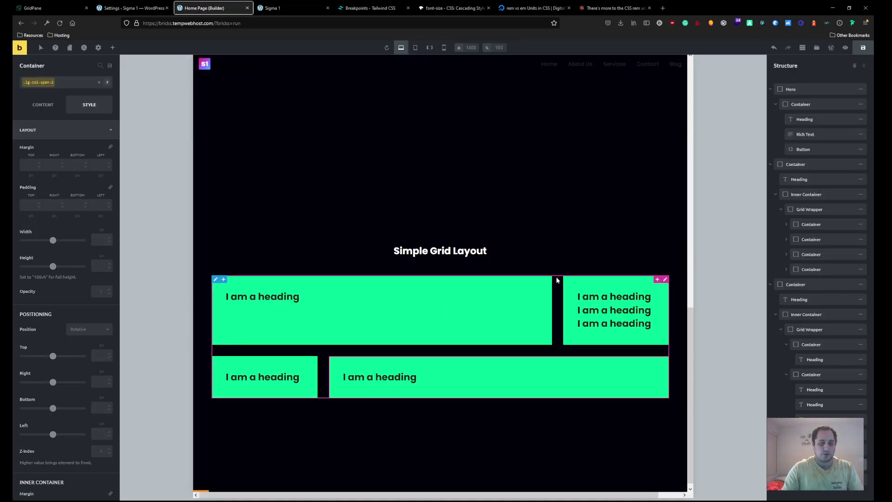
pyautogui.scroll(-1, 520, 323)
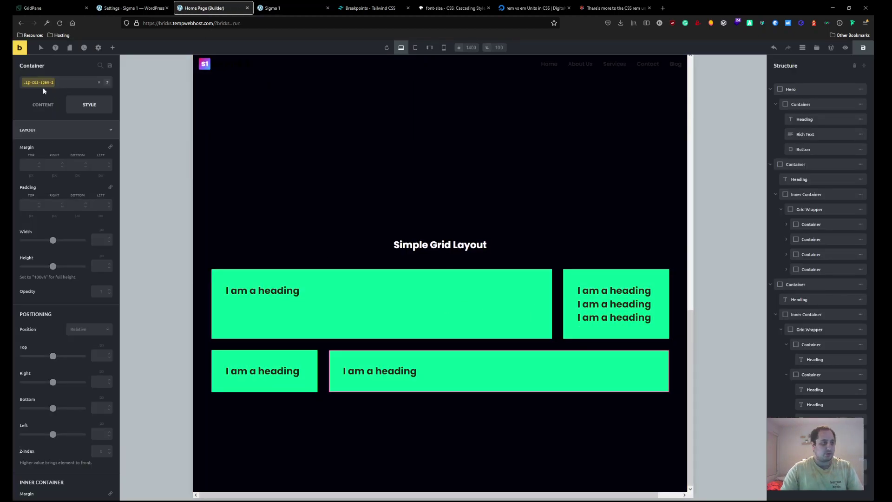
pyautogui.click(79, 83)
pyautogui.write('md')
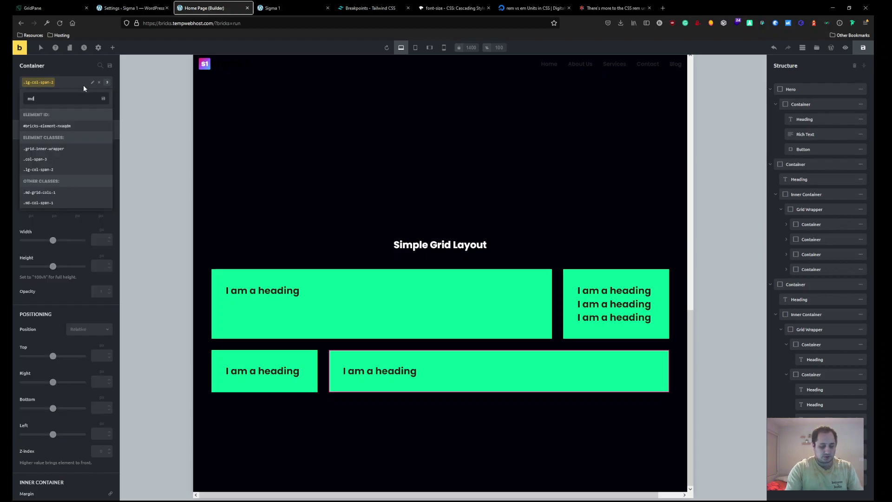
pyautogui.write('-col')
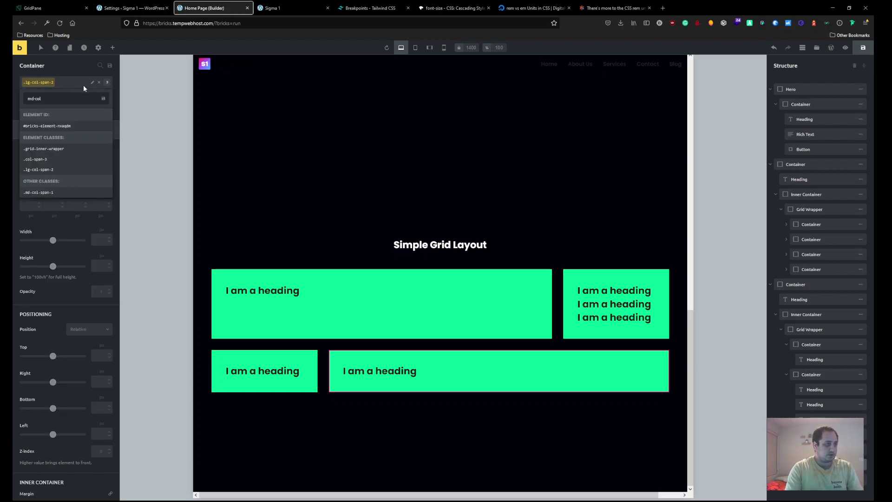
pyautogui.write('-span-1')
pyautogui.click(35, 192)
# Add the md-col-span-1 class to the first box of the copied section and save the page.
pyautogui.click(403, 305)
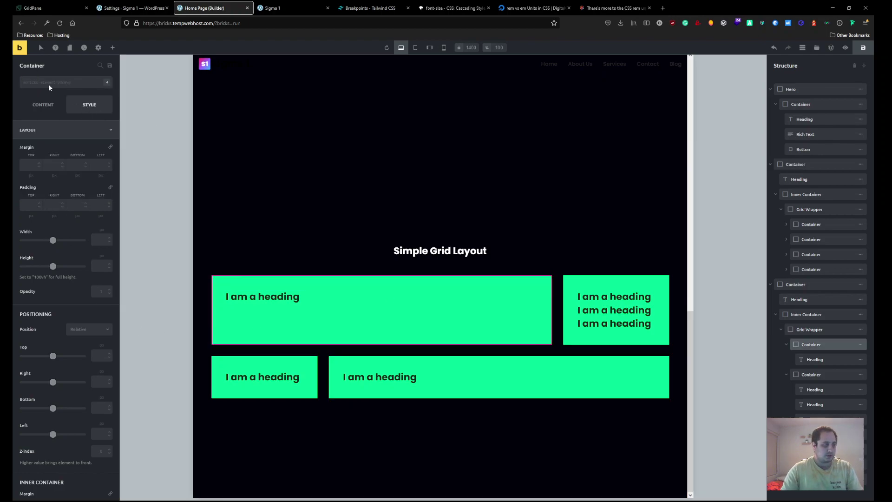
pyautogui.click(54, 83)
pyautogui.write('md-col')
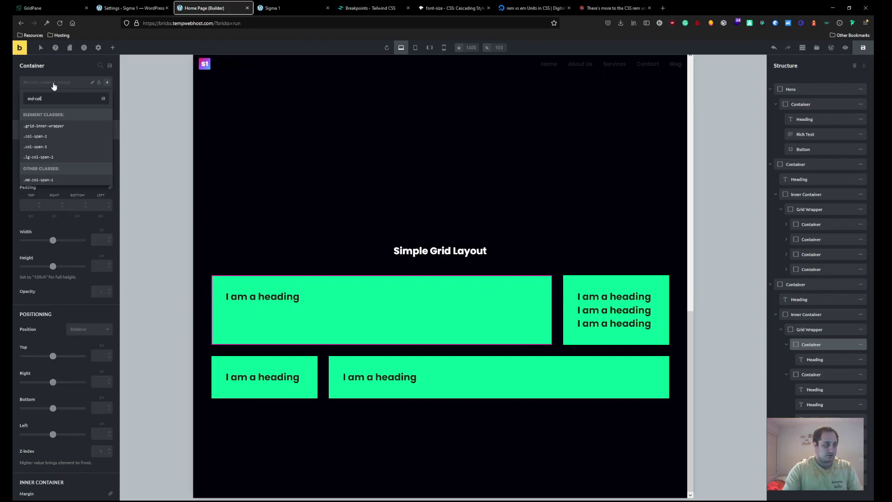
pyautogui.click(48, 180)
pyautogui.hotkey('ctrl', 's')
# Reload the live Sigma 1 page, examine the copied grid at narrower and wider viewport widths, and close the page inspector.
pyautogui.click(278, 8)
pyautogui.press('F5')
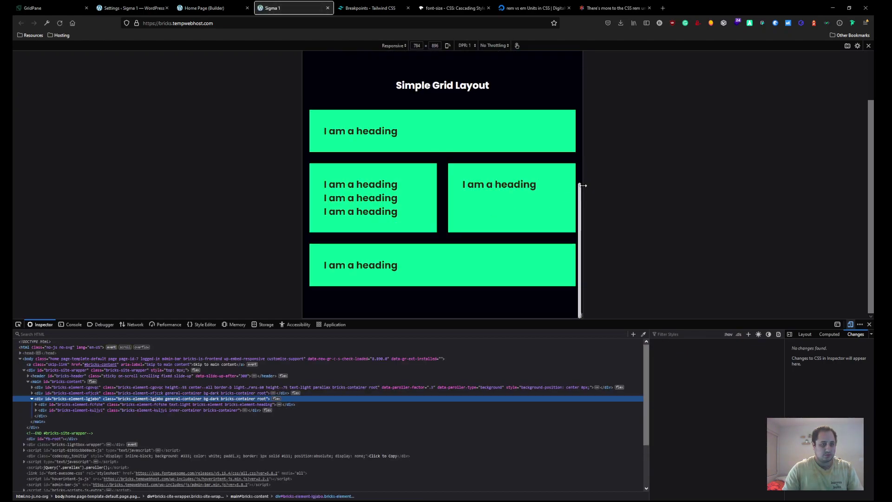
pyautogui.moveTo(584, 184); pyautogui.dragTo(568, 186)
pyautogui.scroll(-3, 514, 209)
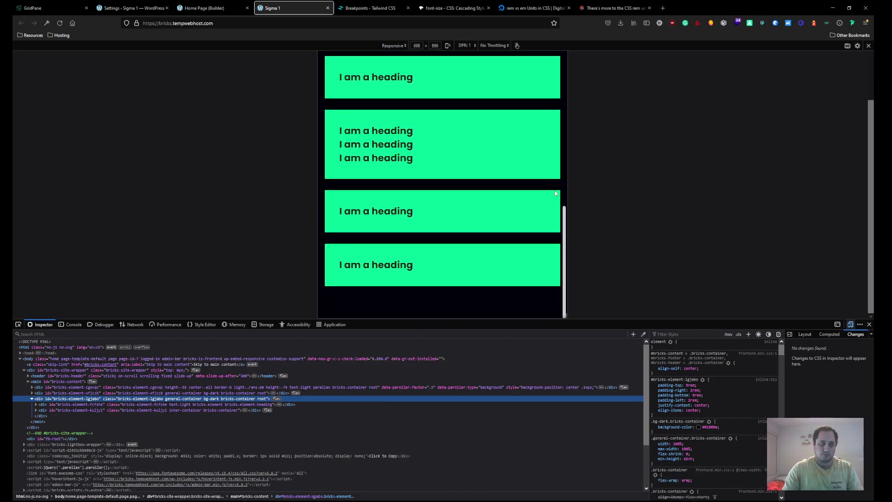
pyautogui.moveTo(569, 182); pyautogui.dragTo(647, 183)
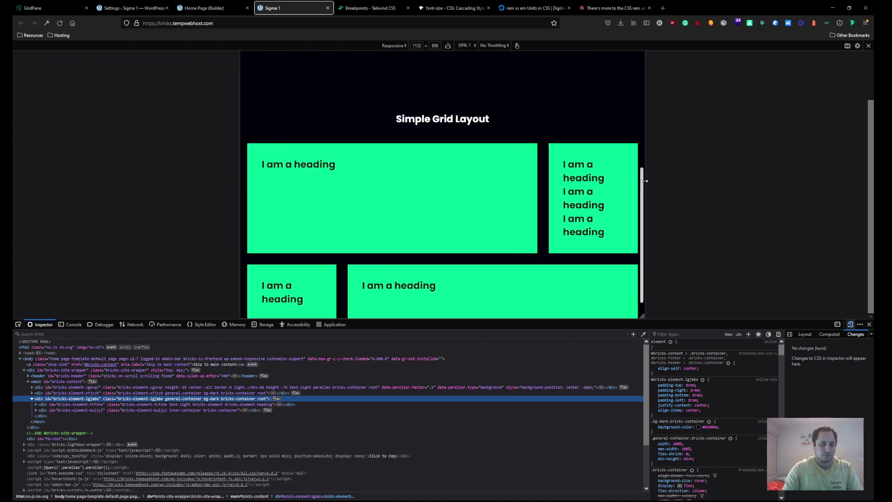
pyautogui.scroll(-1, 508, 184)
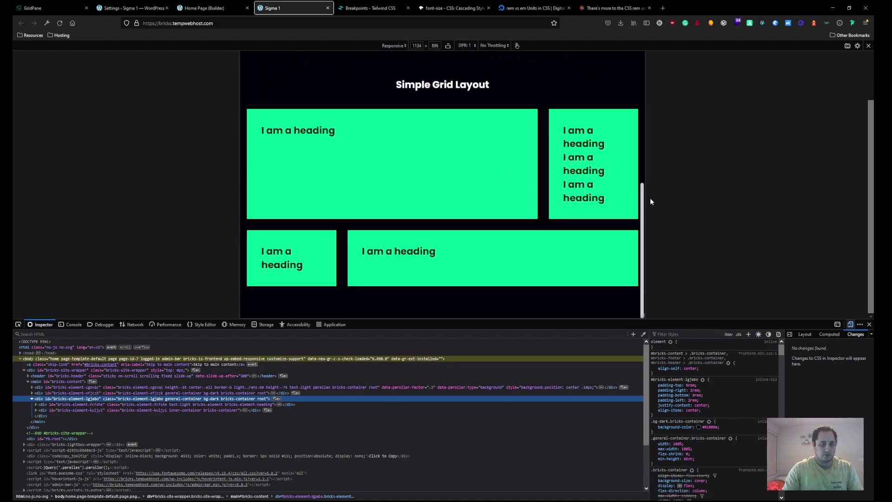
pyautogui.moveTo(646, 200); pyautogui.dragTo(610, 204)
pyautogui.scroll(2, 520, 202)
pyautogui.scroll(-2, 520, 201)
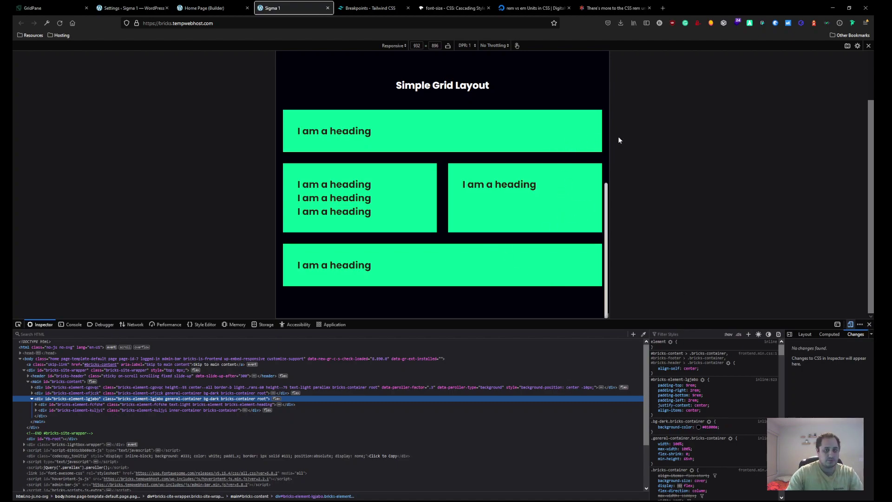
pyautogui.moveTo(610, 148); pyautogui.dragTo(679, 158)
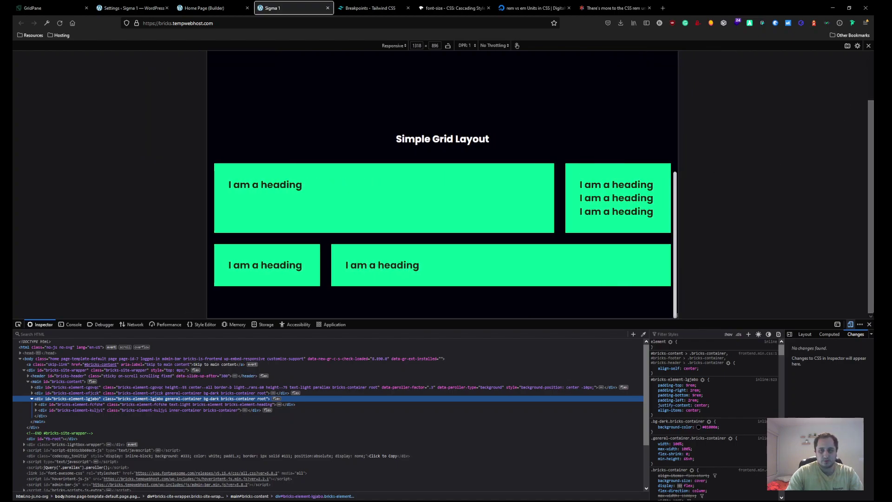
pyautogui.click(868, 324)
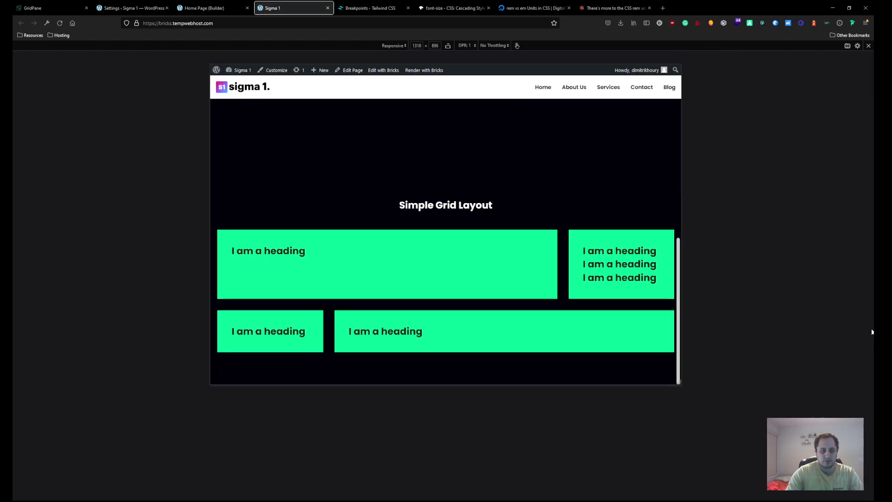
# Duplicate the copied Simple Grid Layout section in the Home Page builder and retitle the duplicate's heading "Advanced Grid Layout".
pyautogui.click(195, 8)
pyautogui.click(559, 200)
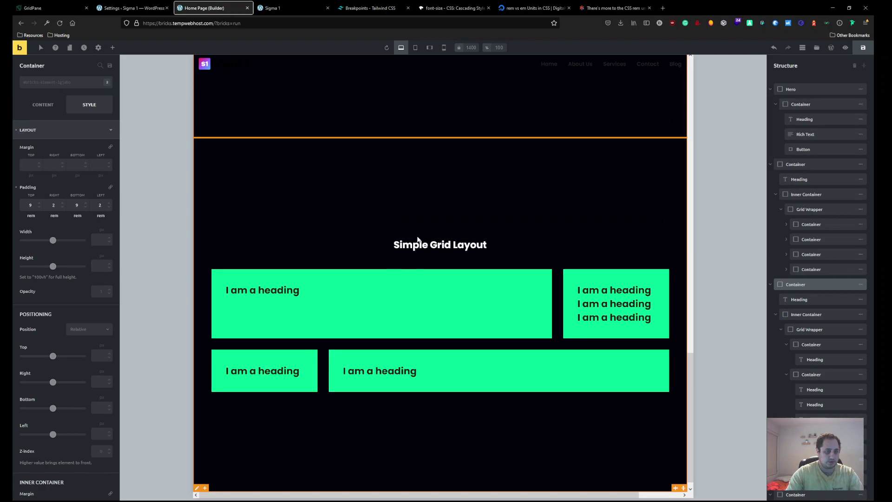
pyautogui.doubleClick(418, 240)
pyautogui.doubleClick(419, 259)
pyautogui.write('Advanced Grid Layout')
pyautogui.click(472, 276)
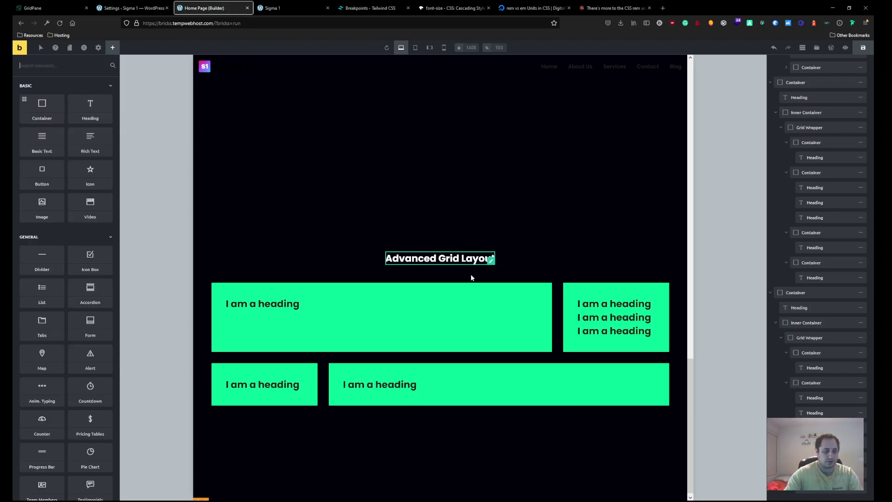
# Duplicate the small third box of the Advanced Grid Layout section twice.
pyautogui.click(485, 377)
pyautogui.click(290, 373)
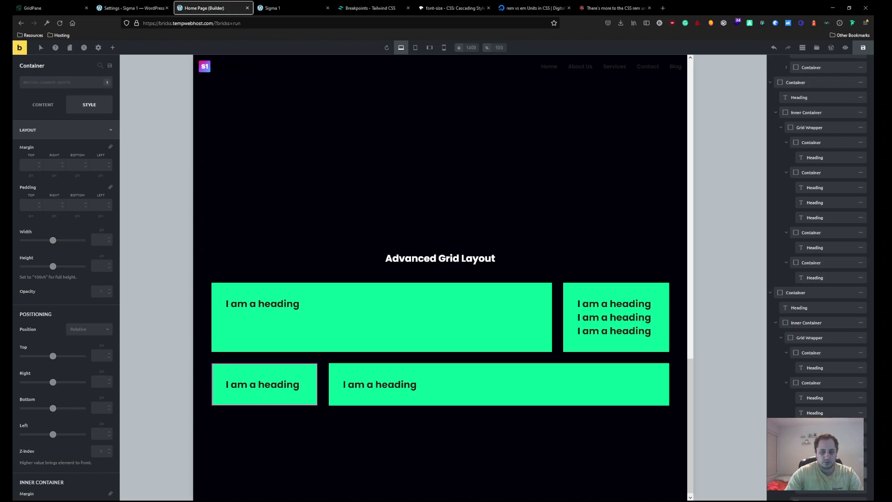
pyautogui.hotkey('ctrl', 'd')
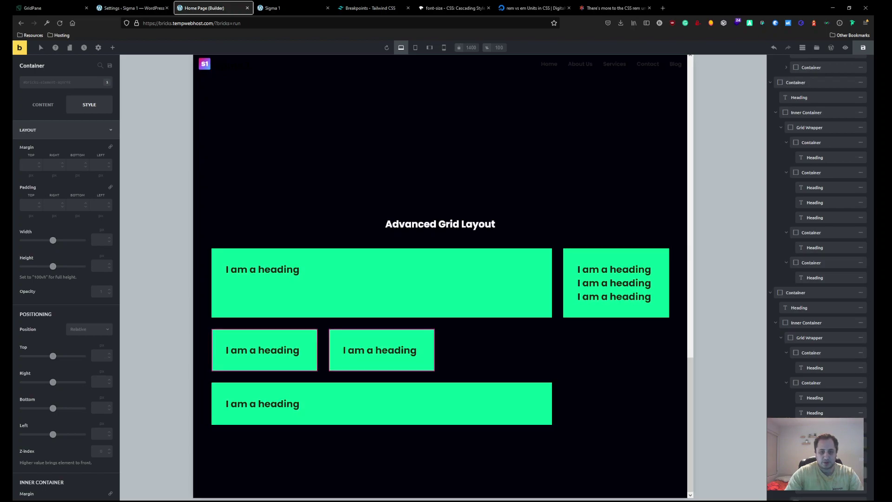
pyautogui.hotkey('ctrl', 'd')
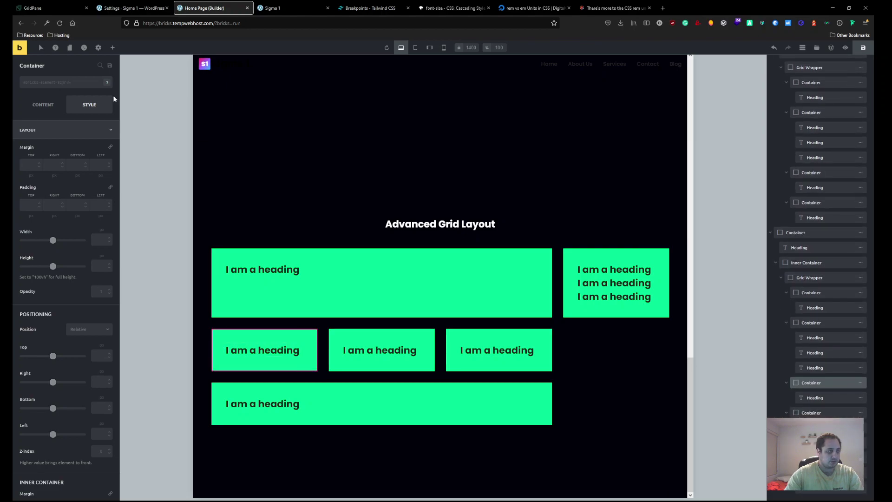
# Add the existing row-span-2 class to the third box of the Advanced Grid Layout section.
pyautogui.click(65, 87)
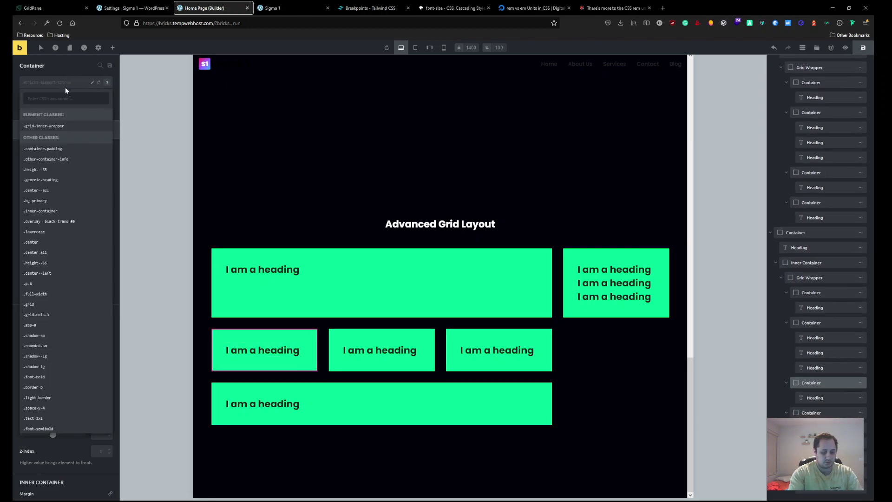
pyautogui.write('row-soan')
pyautogui.press('BackSpace')
pyautogui.press('BackSpace')
pyautogui.press('BackSpace')
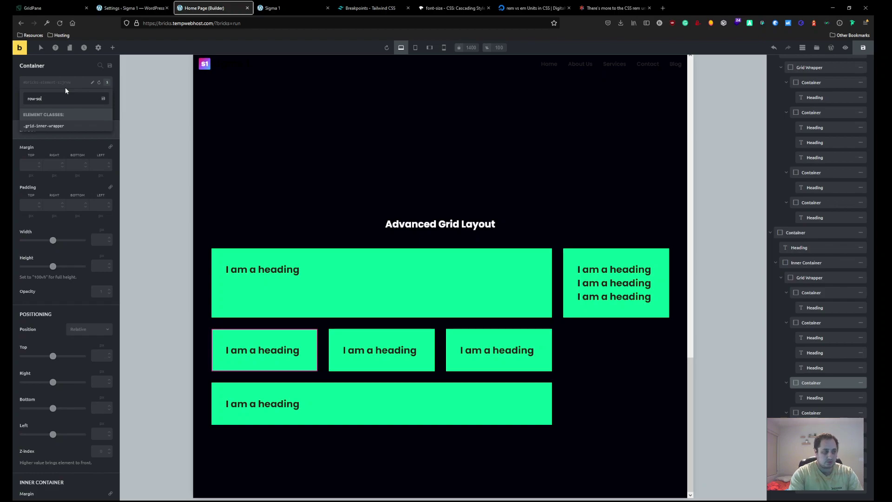
pyautogui.write('pan')
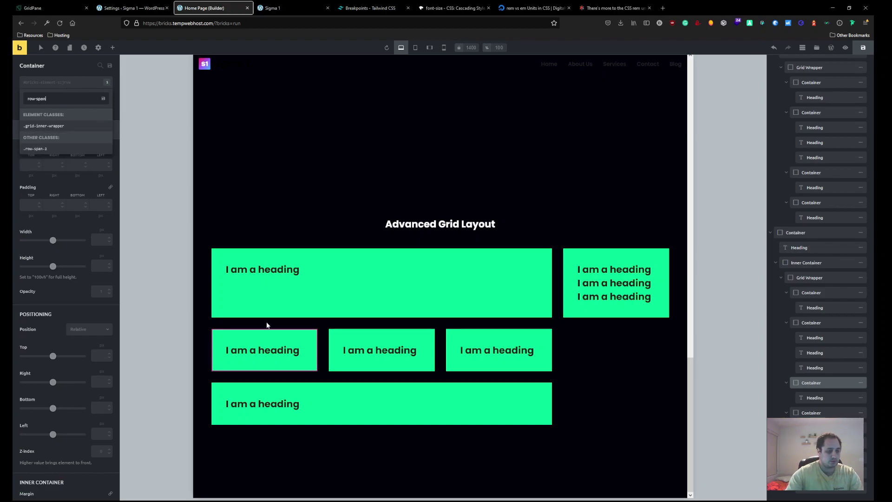
pyautogui.click(51, 150)
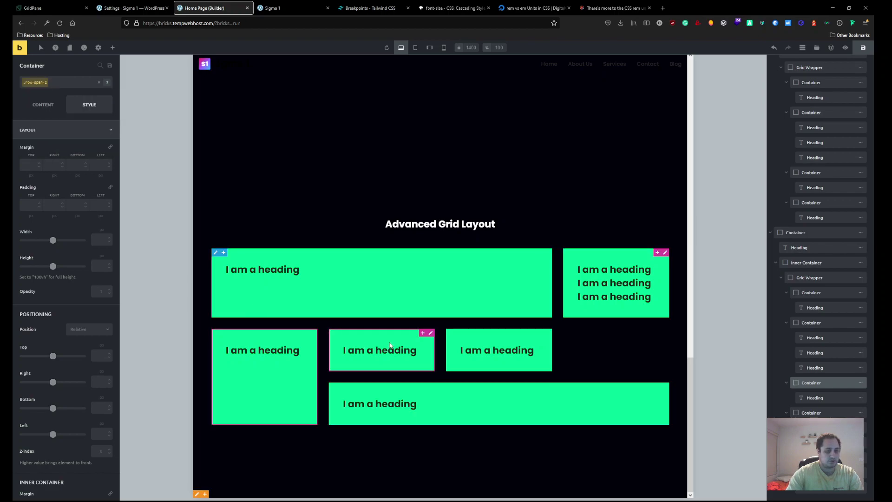
# Add the existing col-span-2 class to the fourth box, just right of the two-row box.
pyautogui.click(424, 364)
pyautogui.click(64, 82)
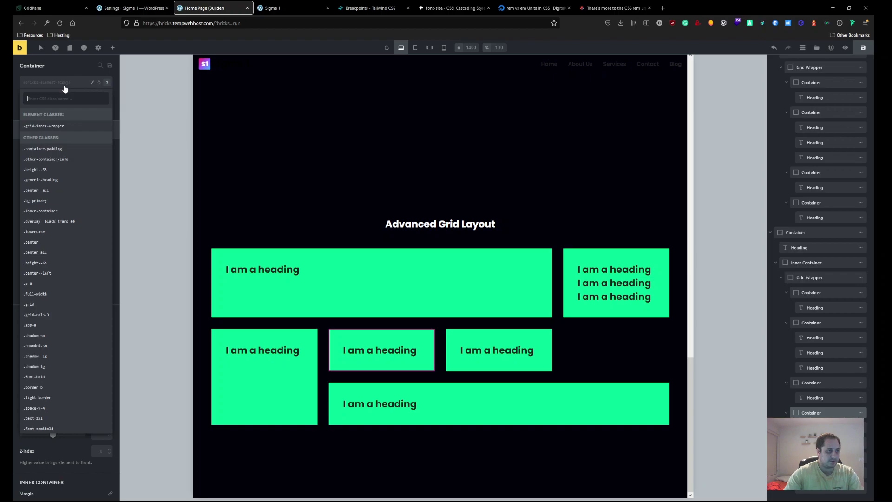
pyautogui.write('col-s')
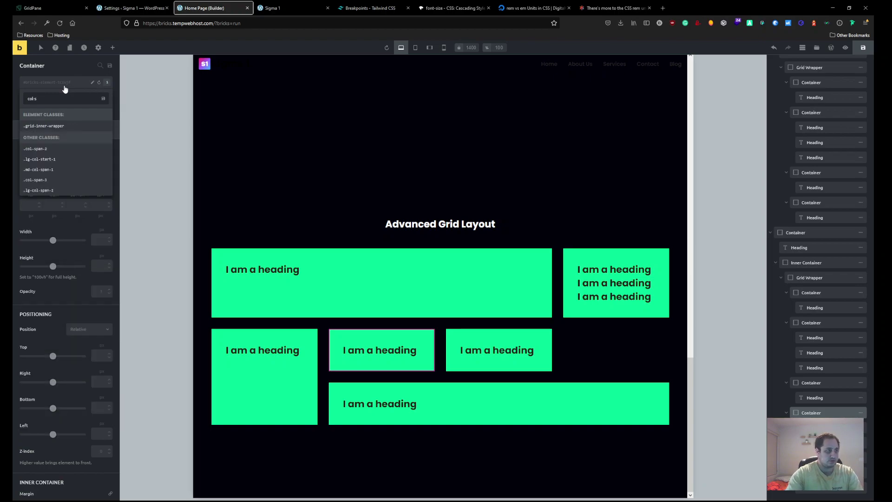
pyautogui.click(42, 148)
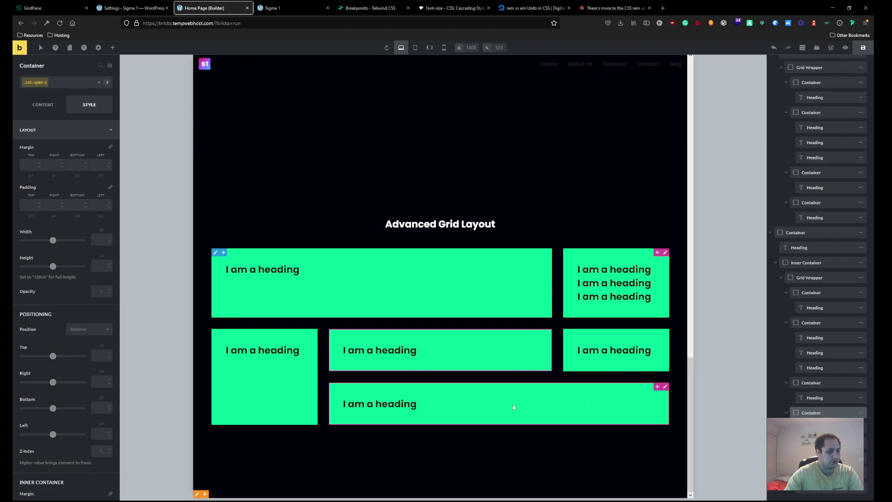
# Open the class selection of the wide last box in the Advanced Grid Layout section.
pyautogui.click(529, 391)
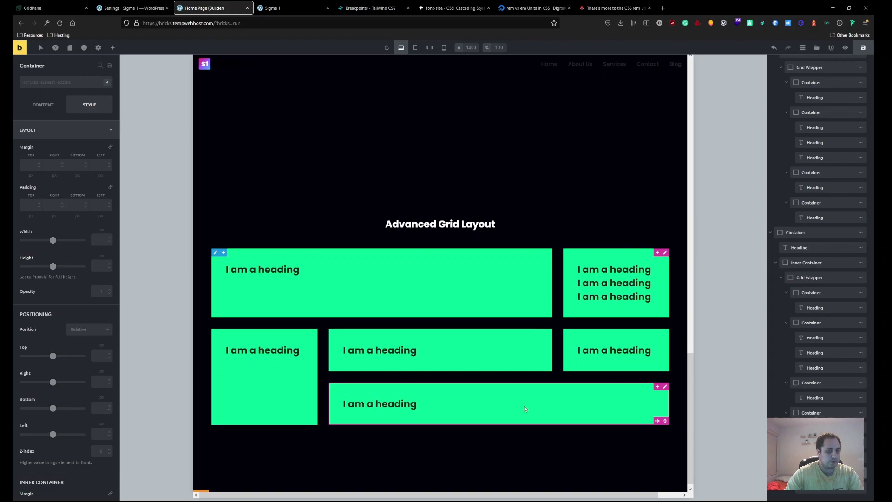
pyautogui.click(61, 84)
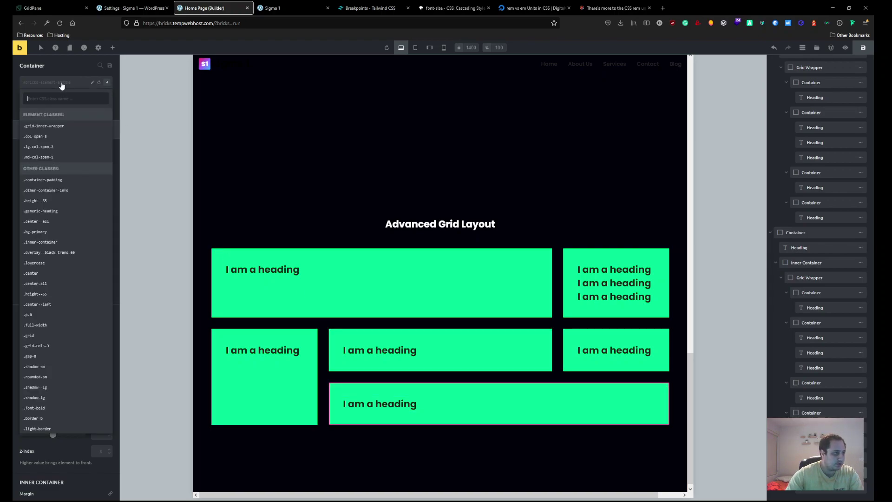